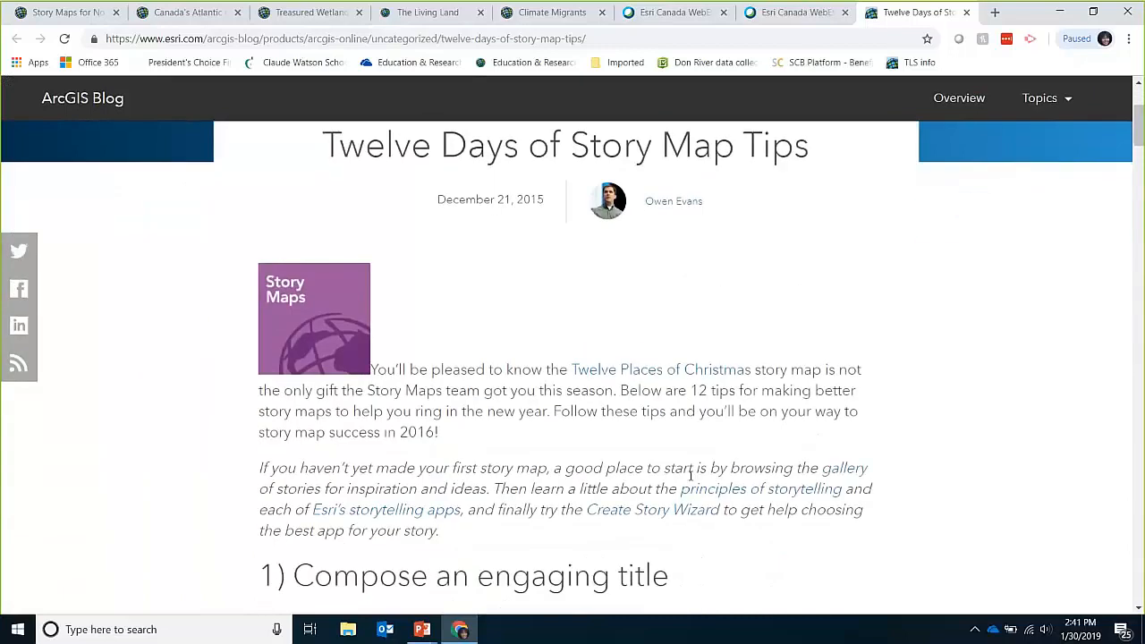
scroll(690, 475, "down", 2)
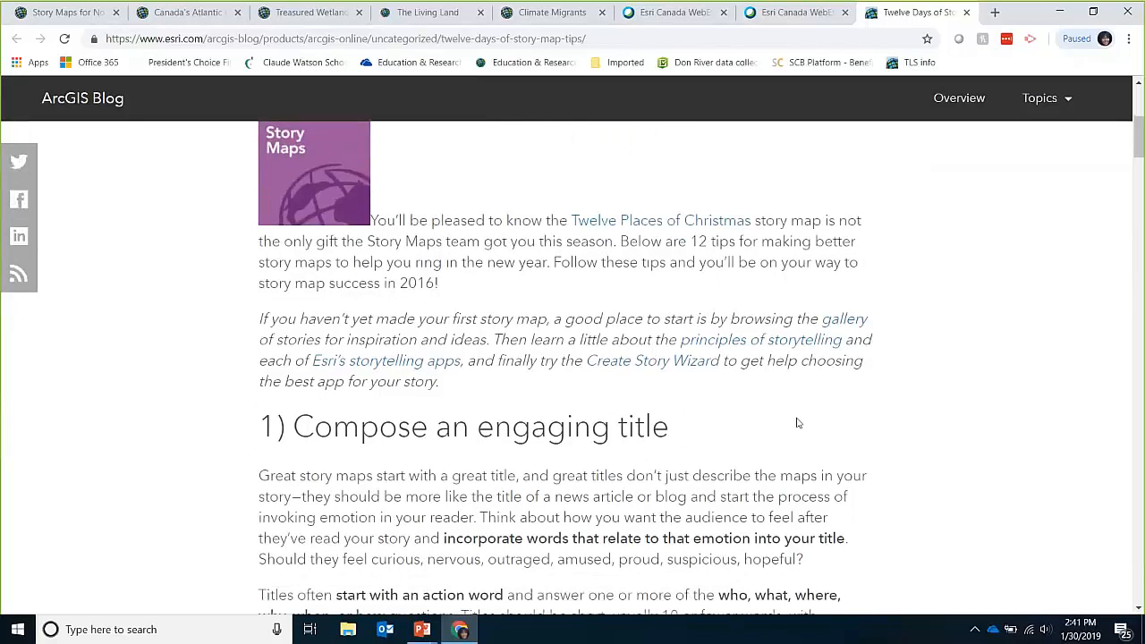
Step: Scroll the blog post past tips 1 and 2 to tip 3, 'Choose your basemap wisely'
scroll(798, 423, "down", 1)
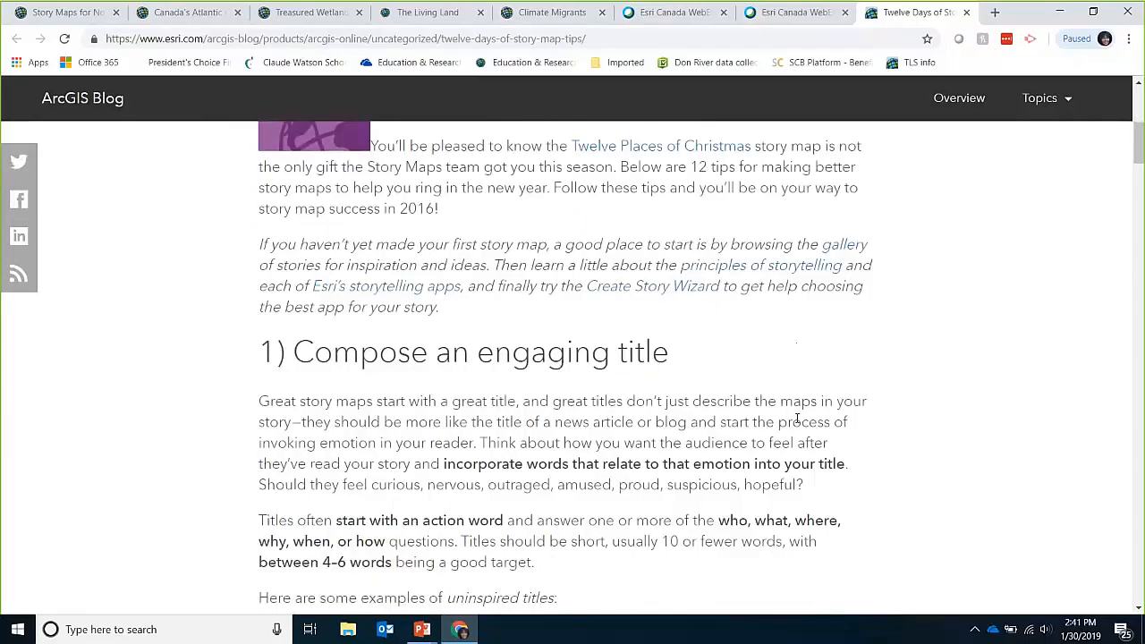
scroll(796, 418, "down", 1)
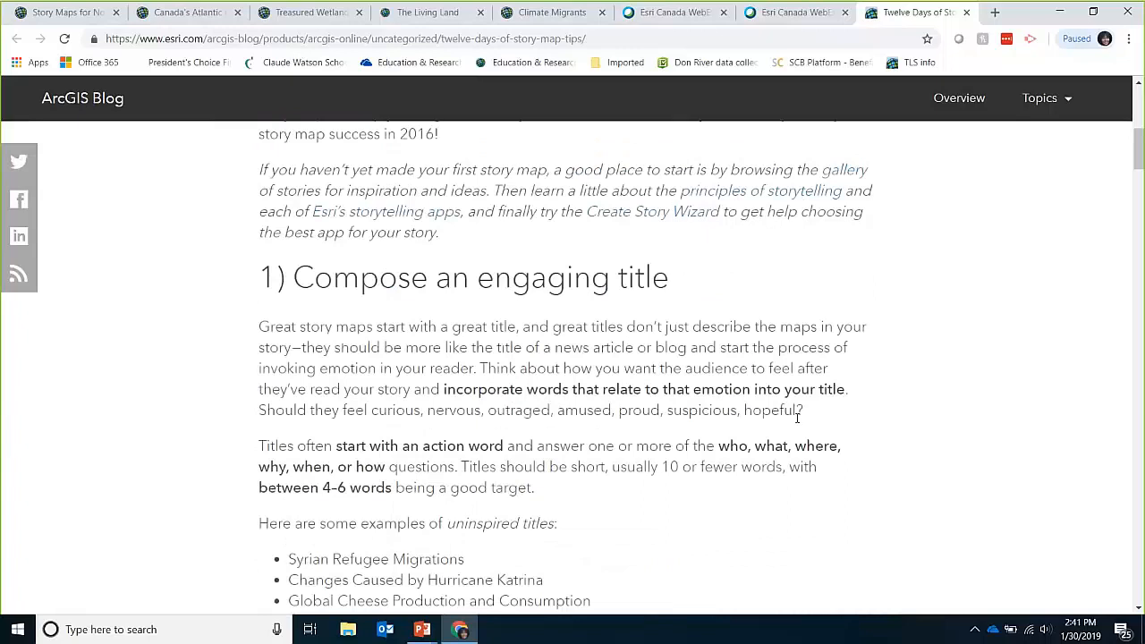
scroll(797, 417, "down", 5)
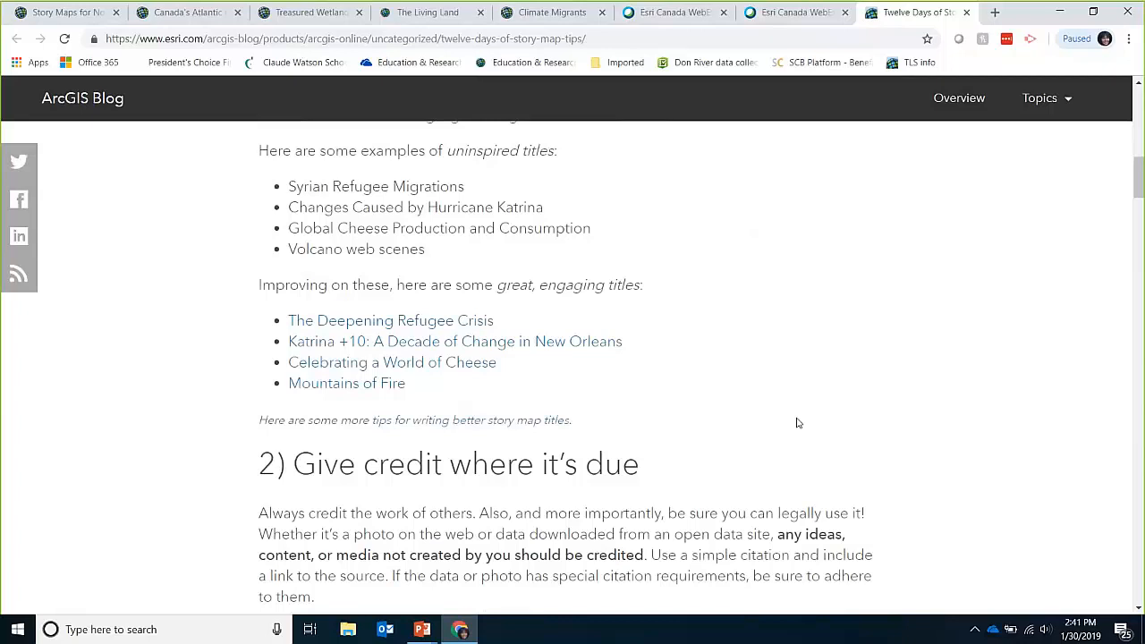
scroll(798, 423, "down", 6)
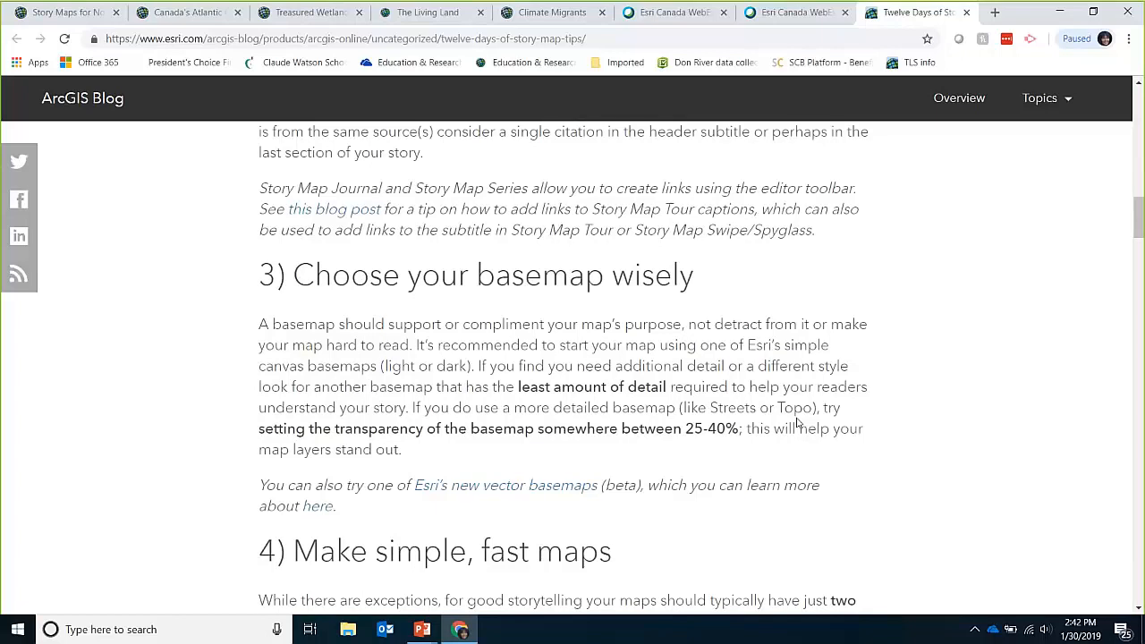
Step: Scroll on to tip 5, 'Explain your map symbols', in the blog article
scroll(799, 420, "down", 5)
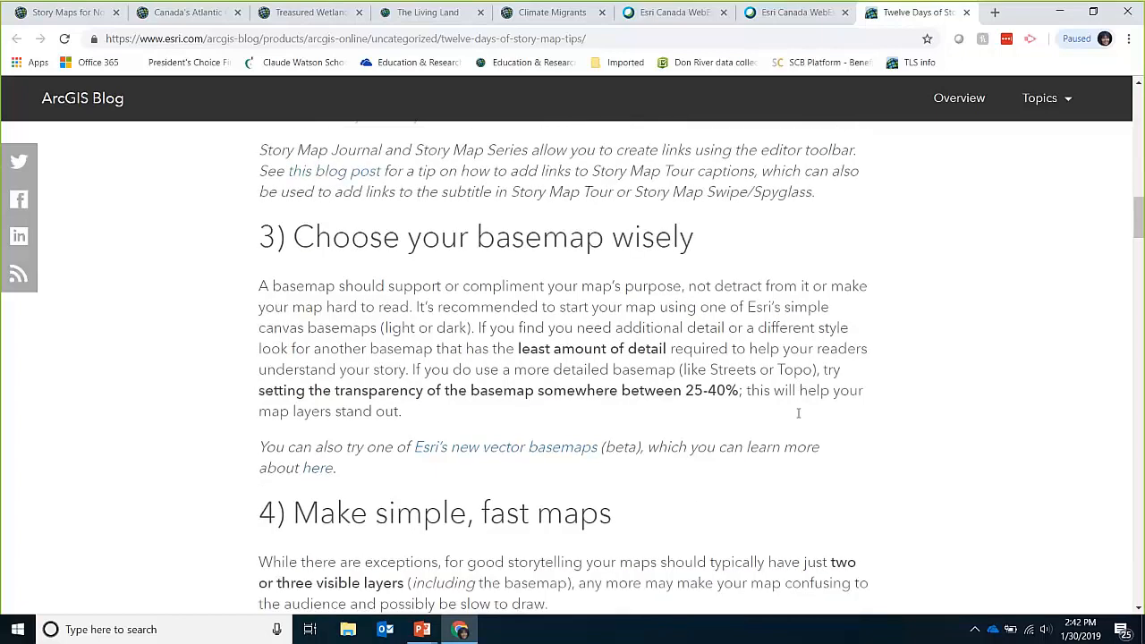
scroll(799, 419, "down", 3)
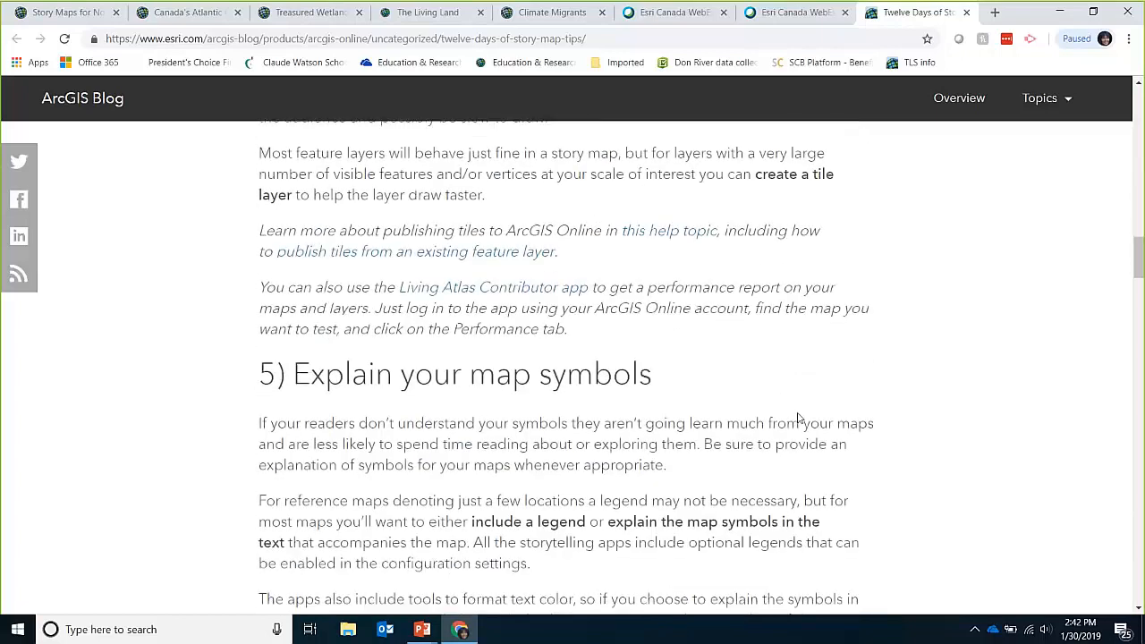
scroll(799, 420, "up", 2)
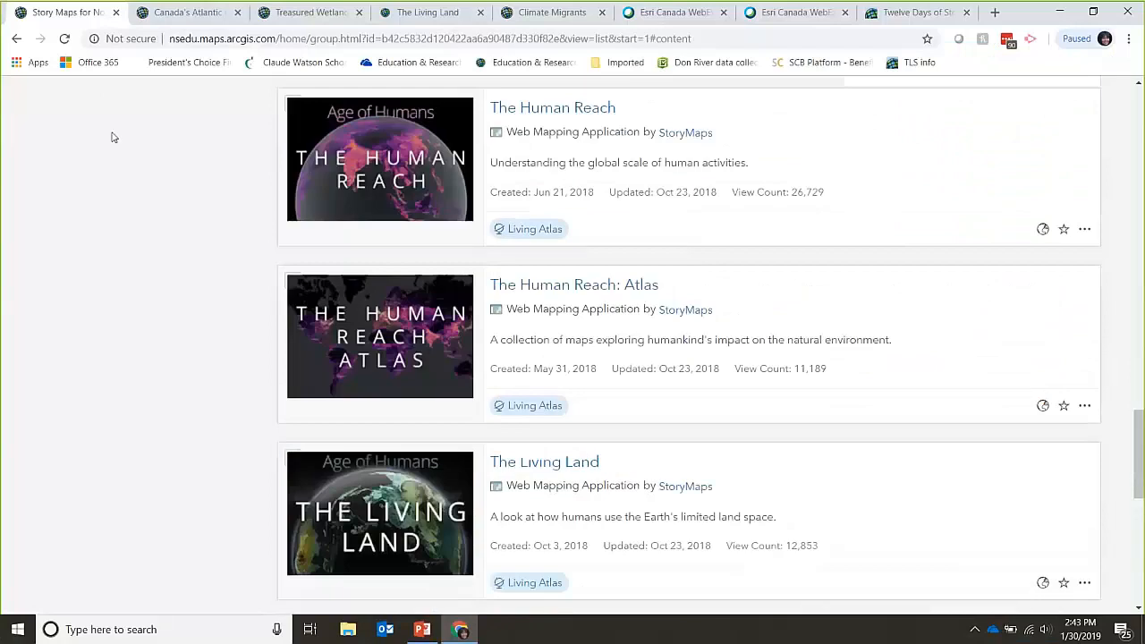
Step: Scroll the Nova Scotia K-12 group's content list back to the top
scroll(197, 153, "up", 15)
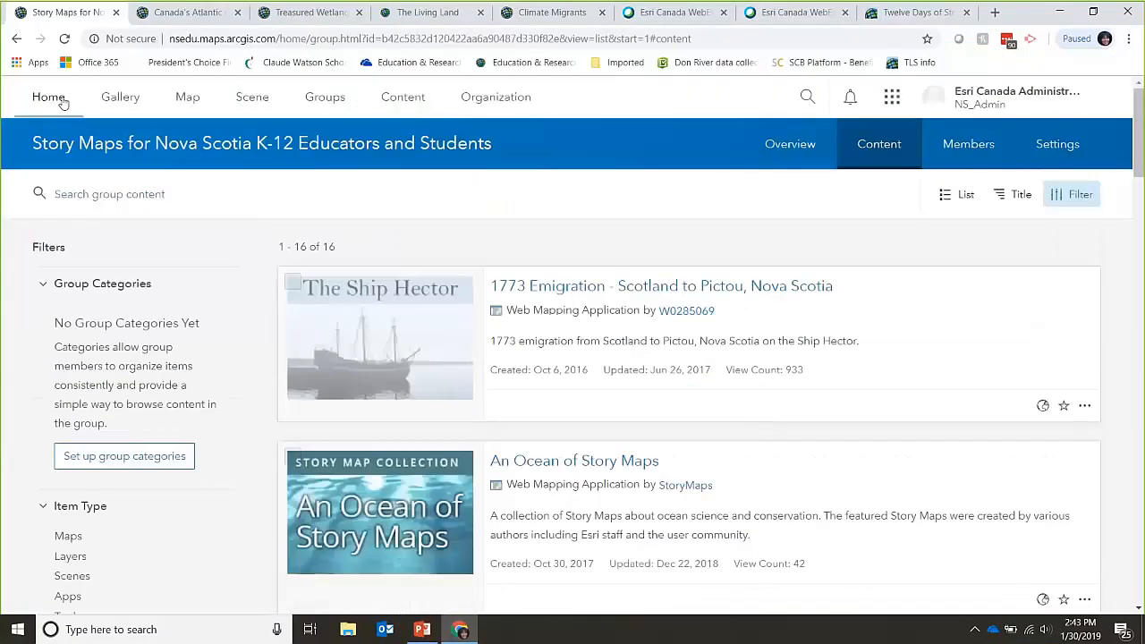
Step: Launch Story Maps from the App Launcher to reach Esri Canada's My Stories page
left_click(892, 102)
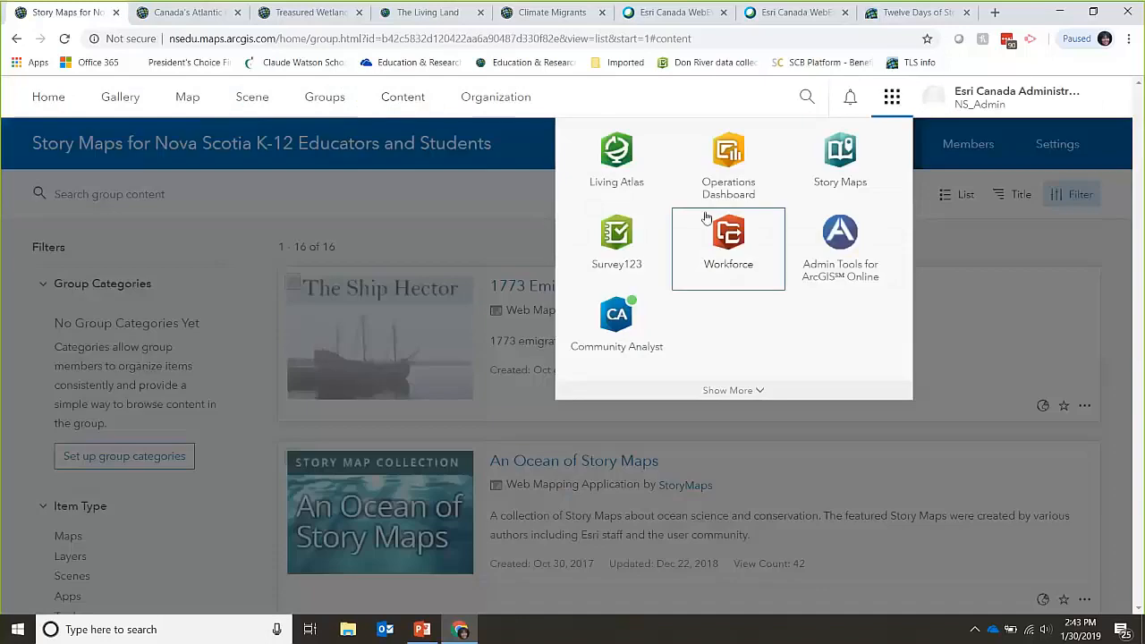
left_click(856, 179)
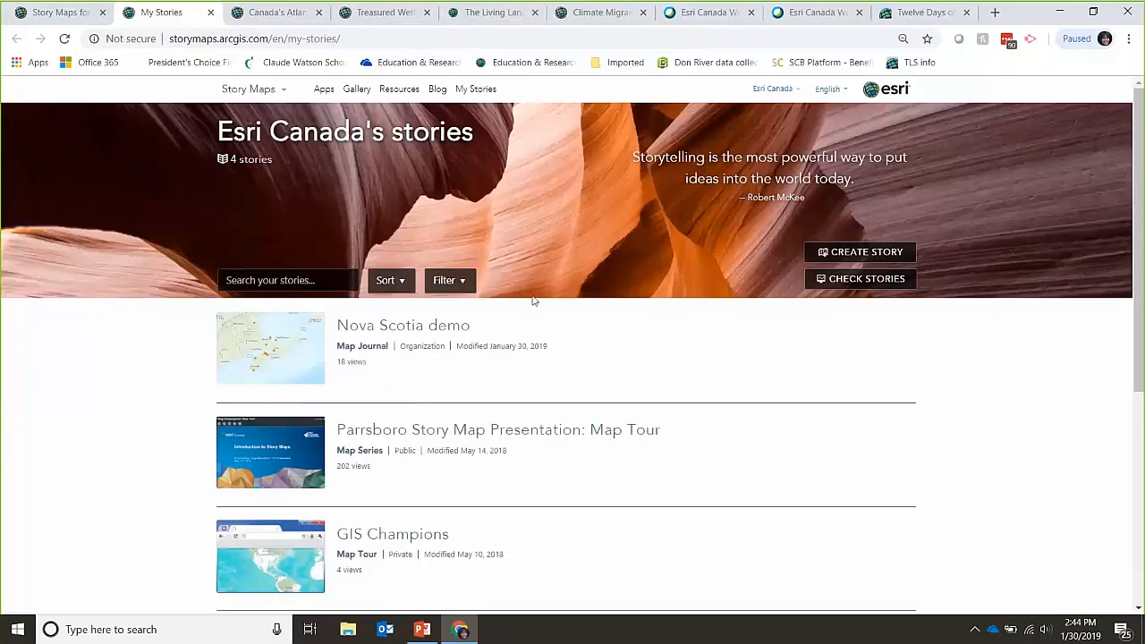
Step: Start a Map Journal story via Create Story, then return to the My Stories tab
left_click(840, 254)
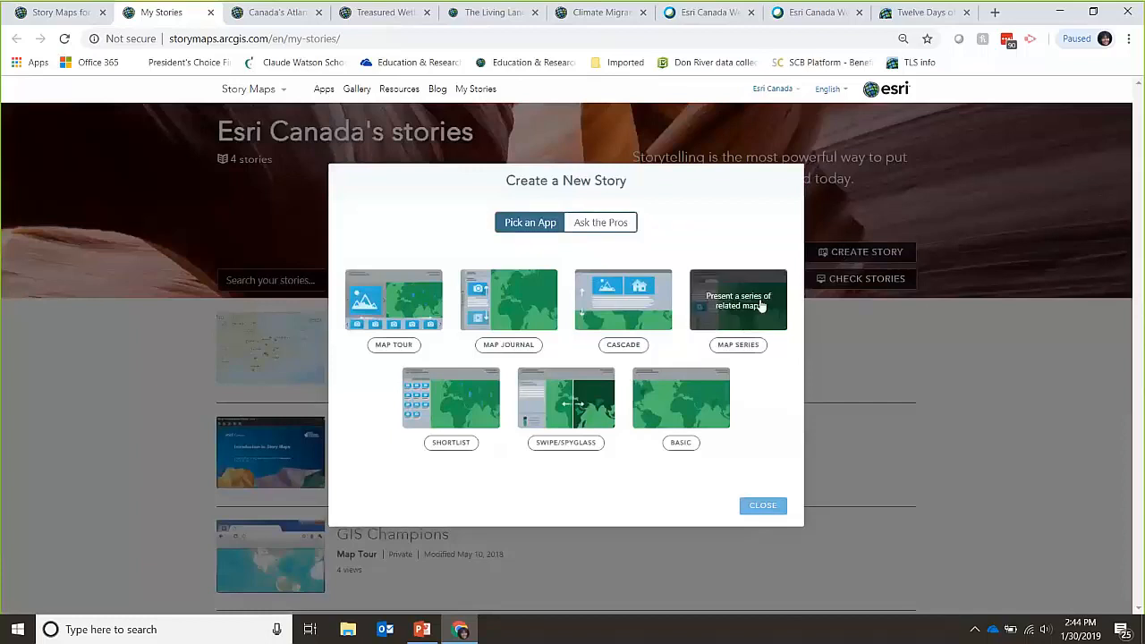
left_click(502, 327)
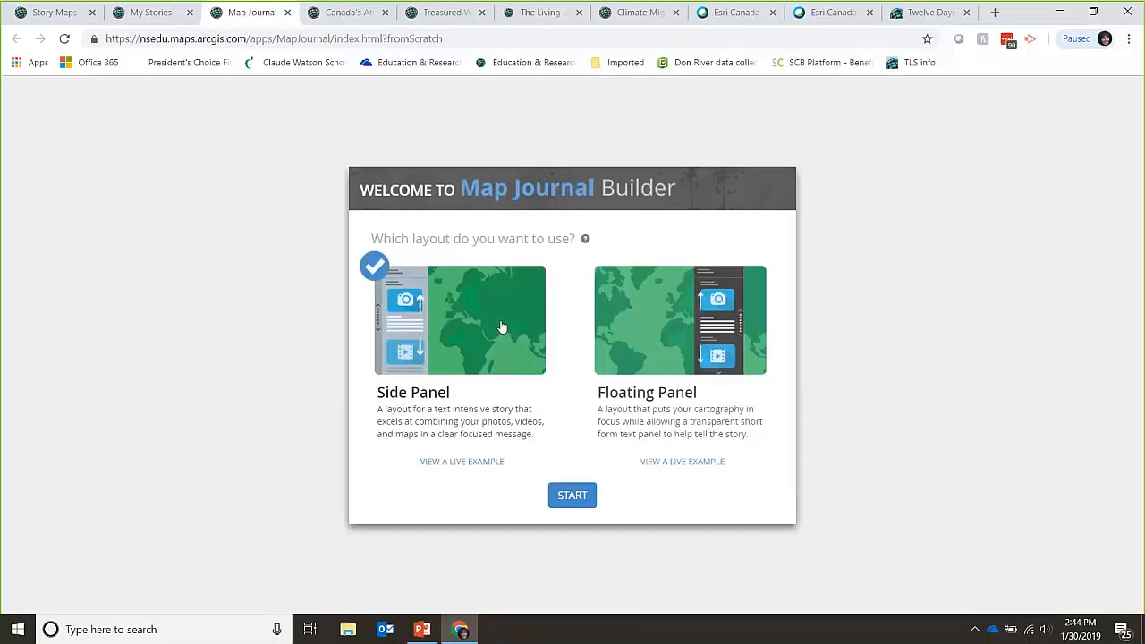
left_click(152, 12)
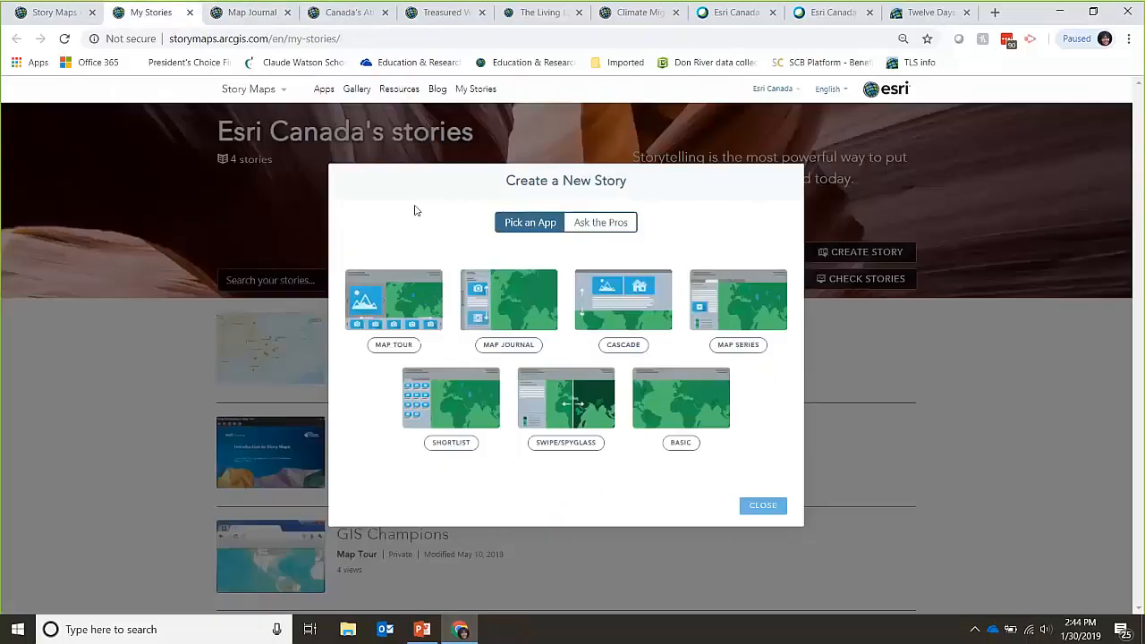
Step: Close the new-story dialog, run Check Stories on all four stories, then minimize Chrome
left_click(761, 506)
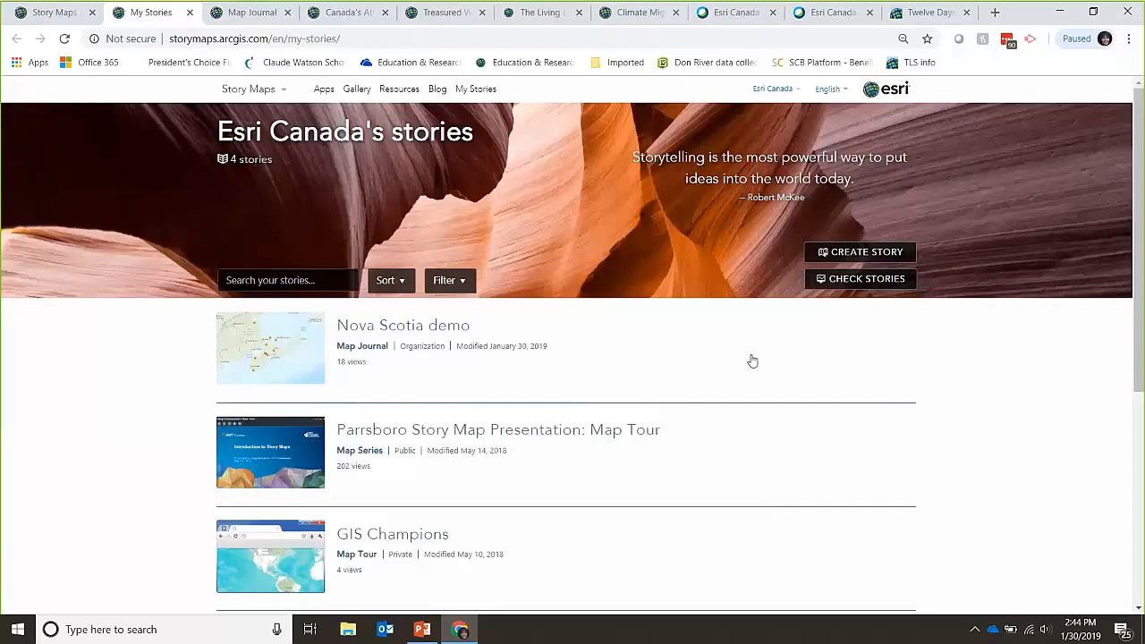
left_click(858, 279)
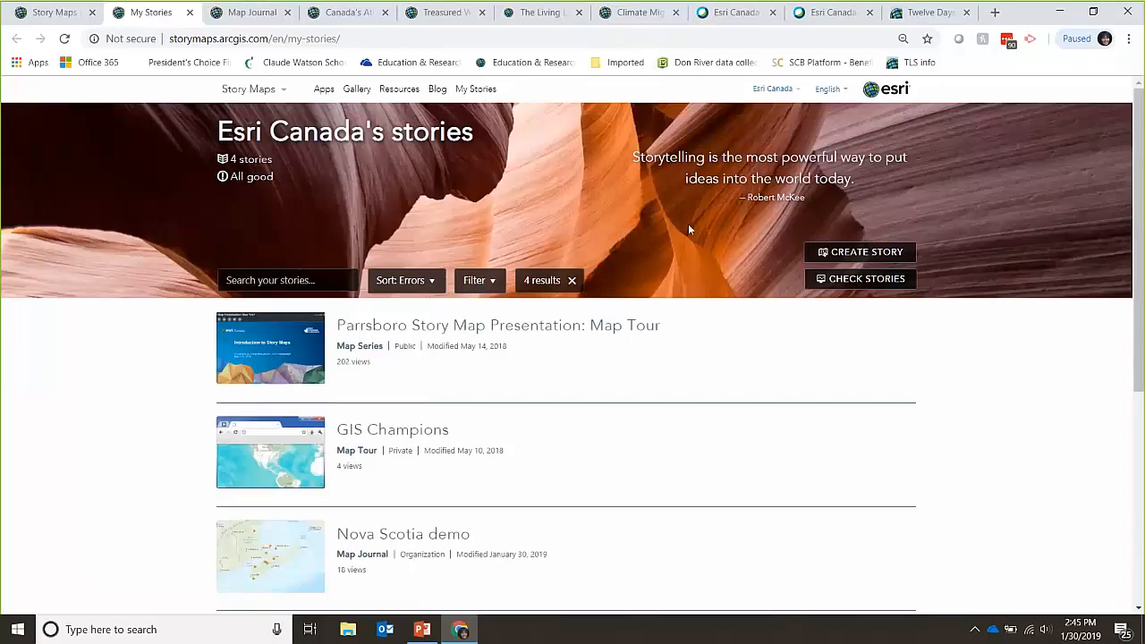
left_click(1060, 12)
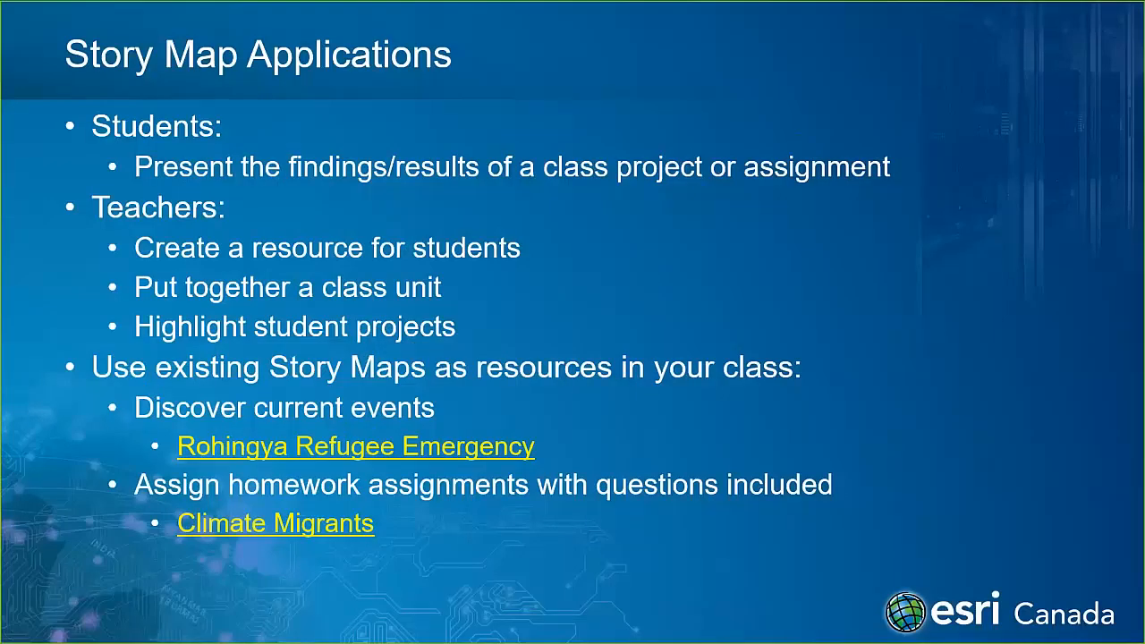
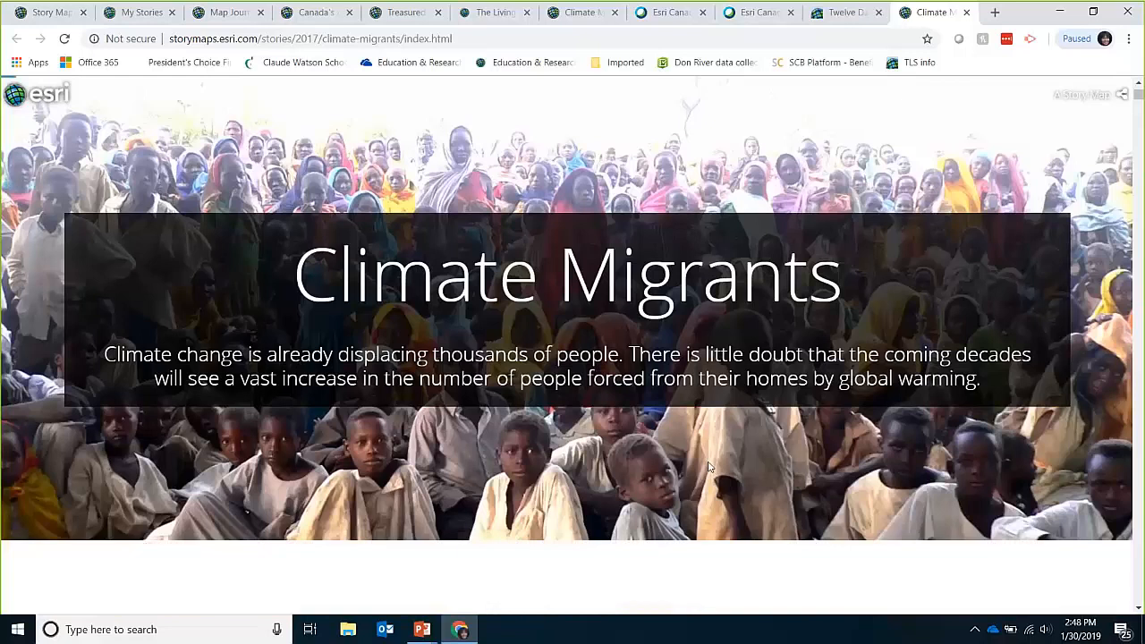
Step: Scroll through the Alaska section of the Climate Migrants story
scroll(709, 464, "down", 2)
scroll(741, 428, "down", 3)
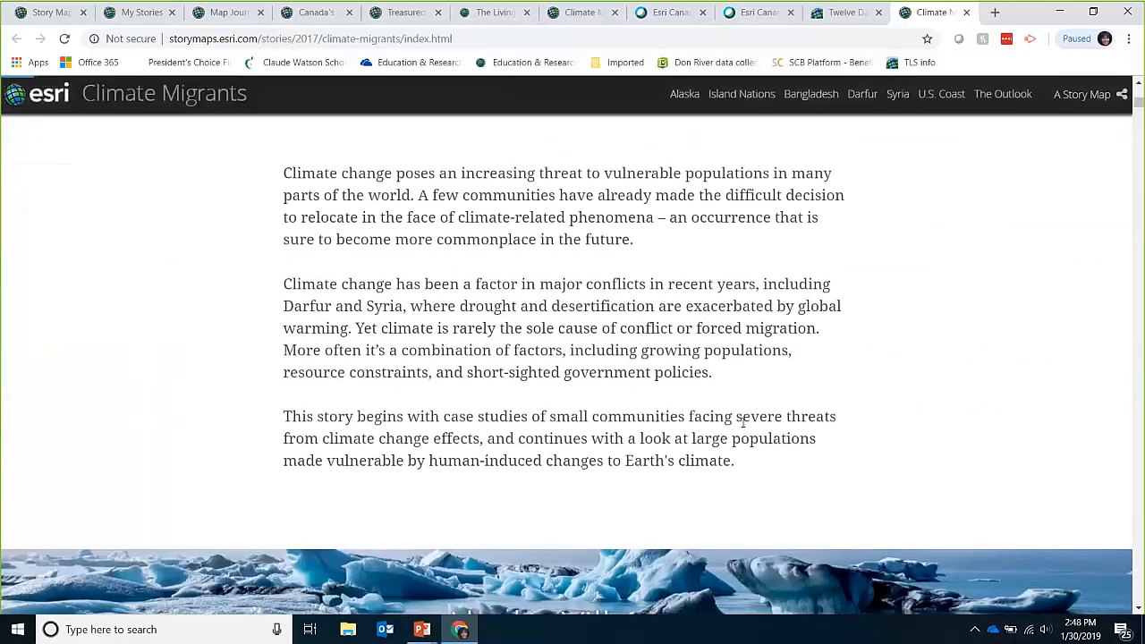
scroll(741, 427, "down", 3)
scroll(741, 428, "down", 5)
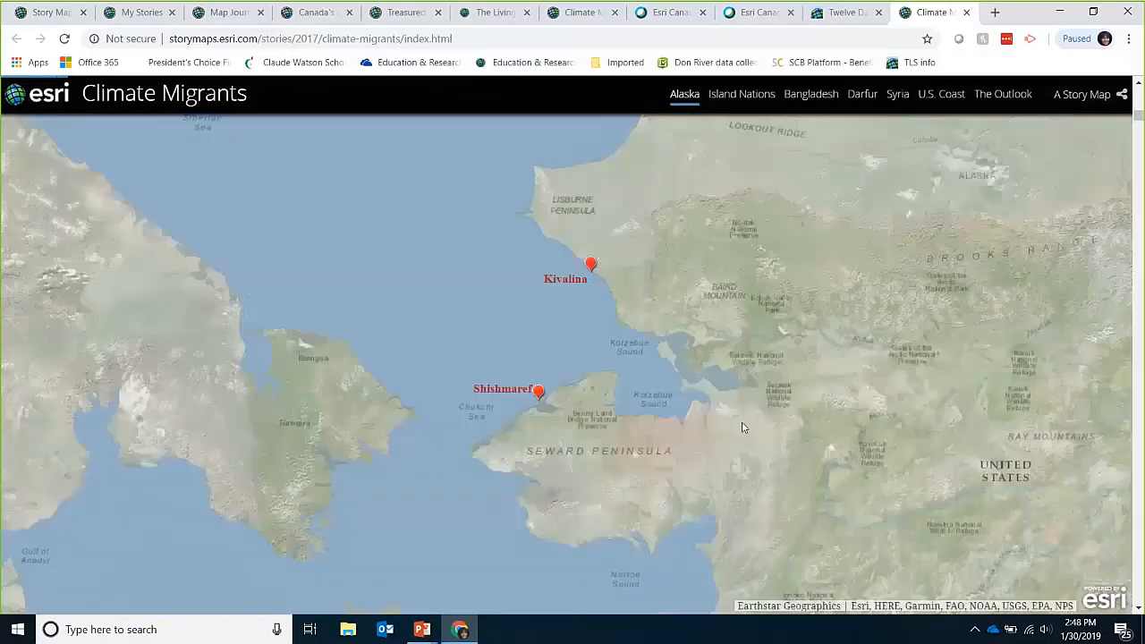
scroll(741, 427, "down", 5)
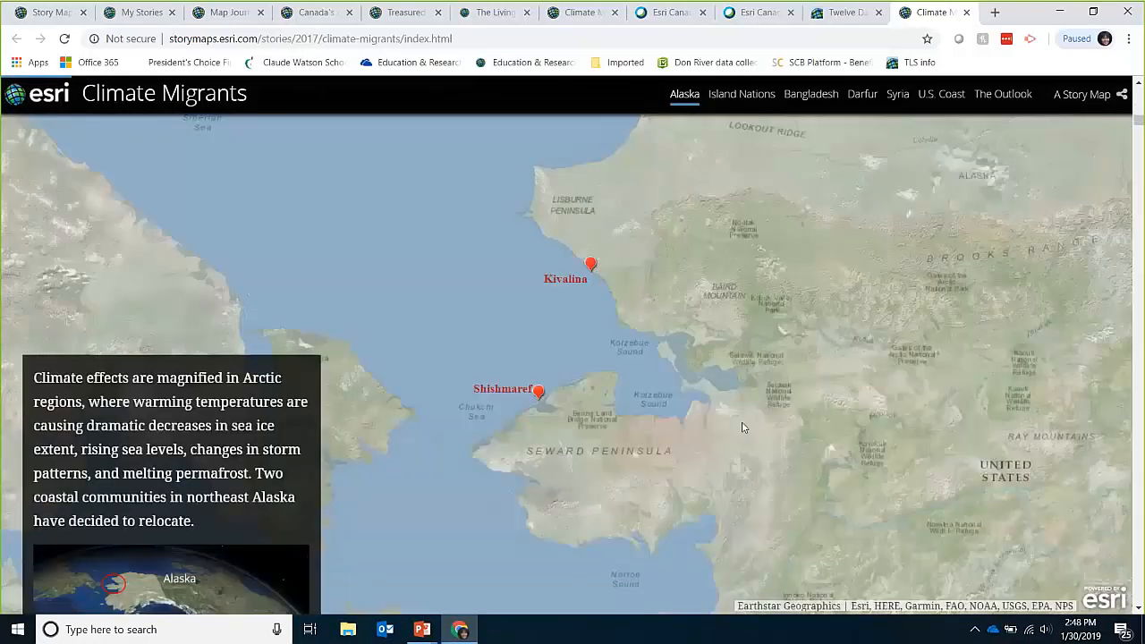
scroll(741, 426, "down", 4)
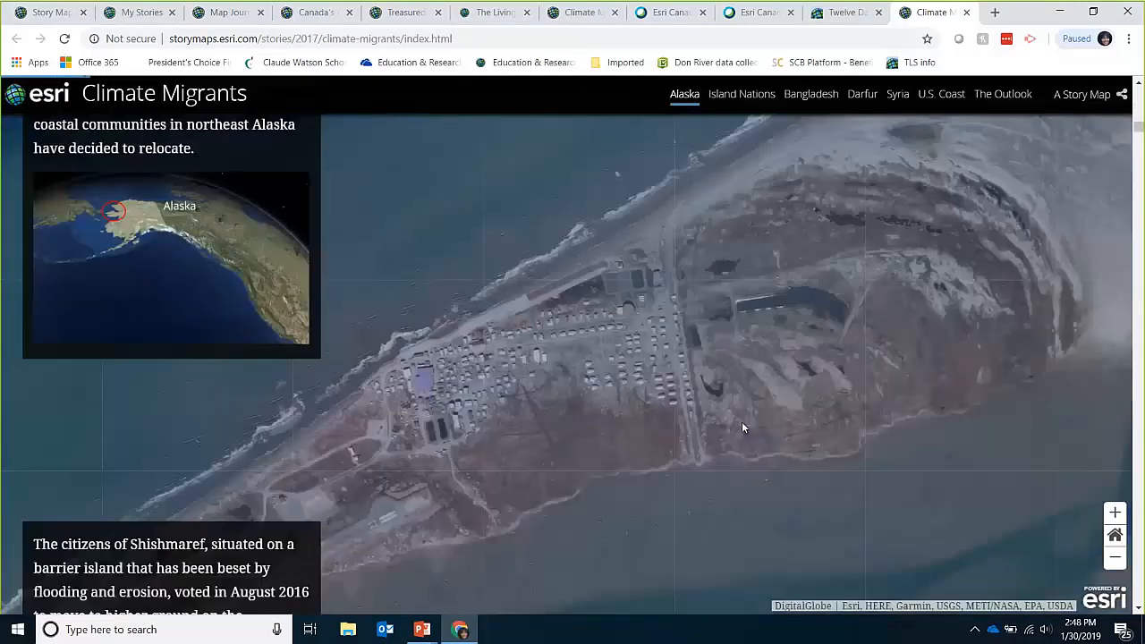
scroll(741, 427, "down", 5)
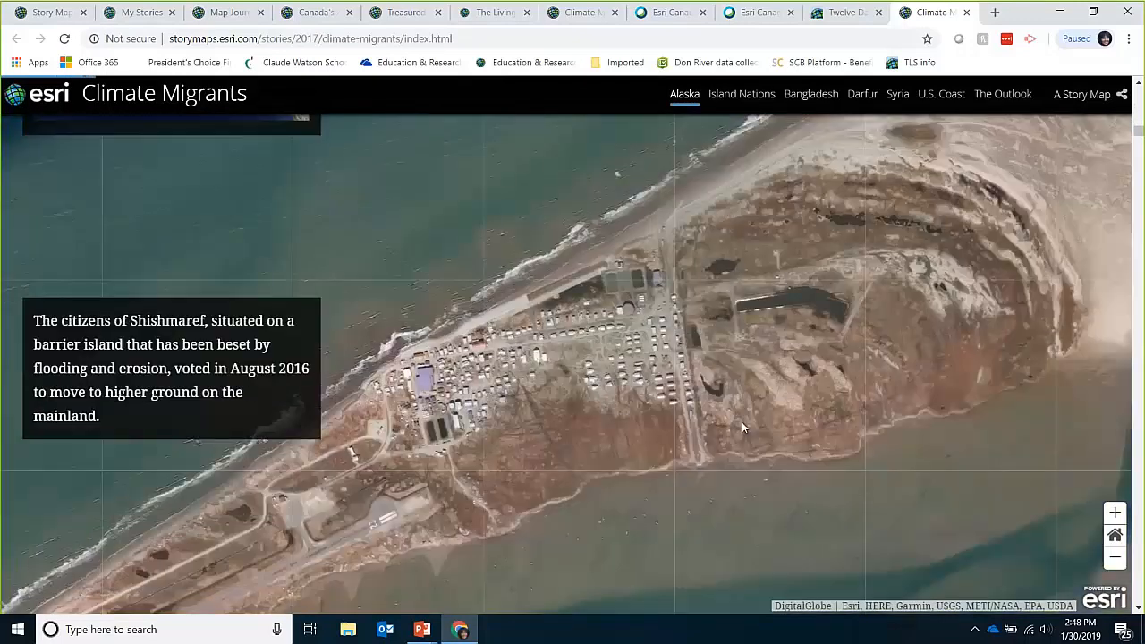
scroll(742, 427, "down", 5)
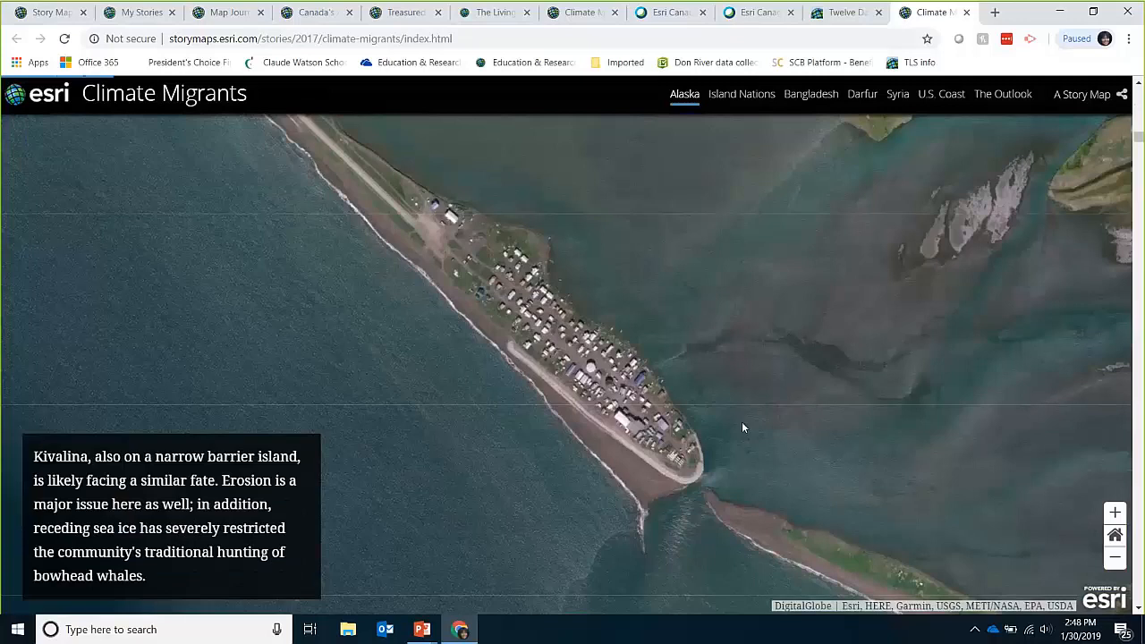
scroll(741, 428, "down", 1)
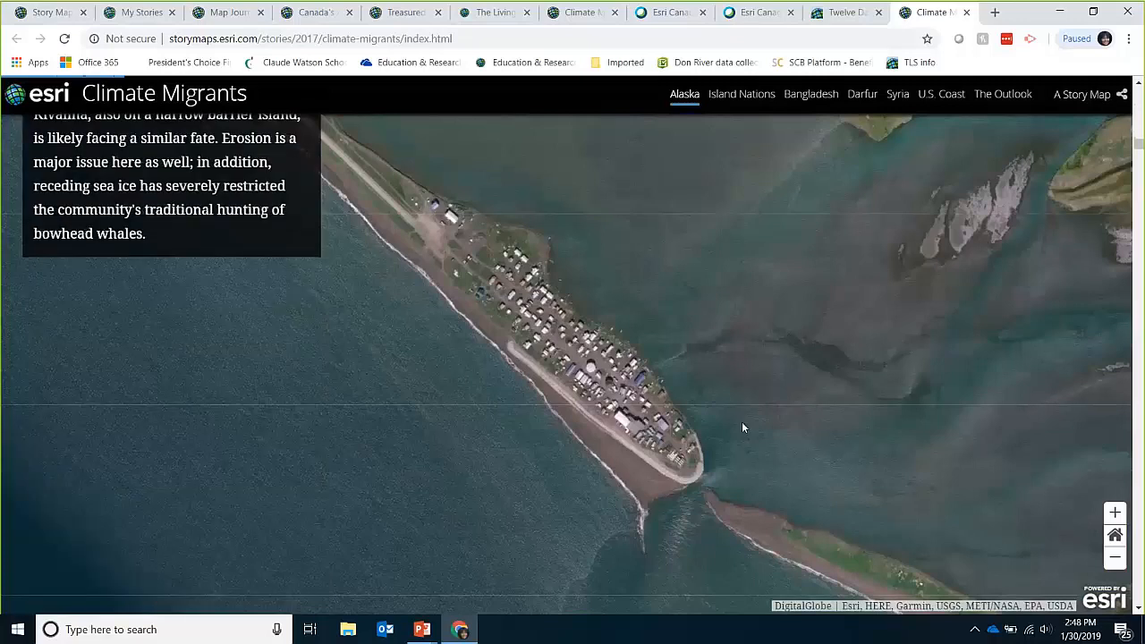
scroll(742, 432, "down", 6)
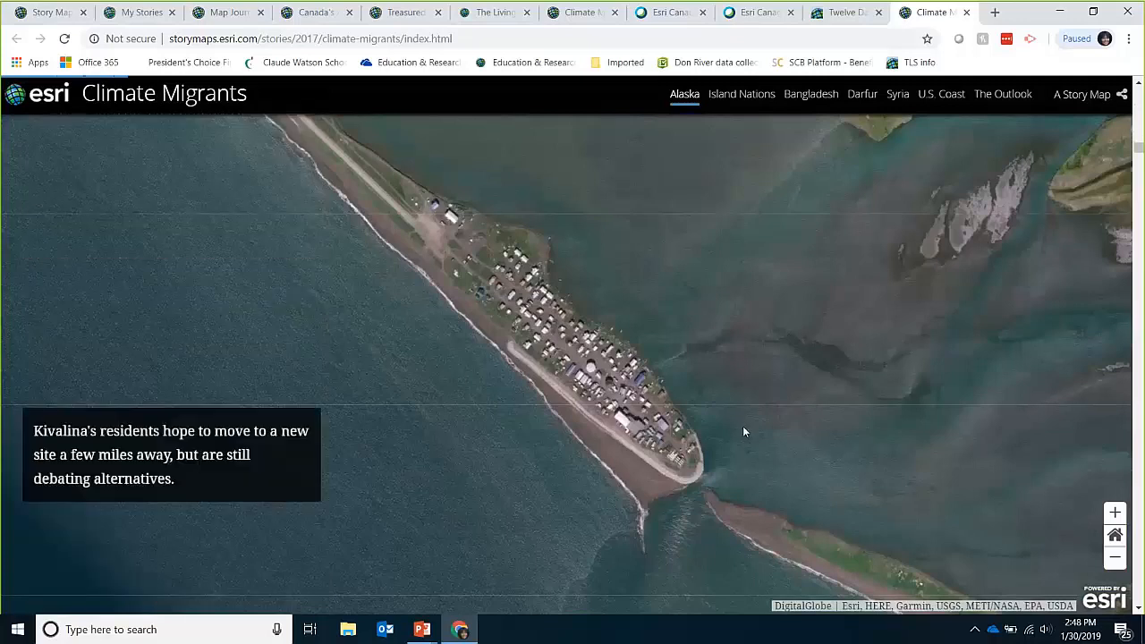
scroll(742, 432, "down", 5)
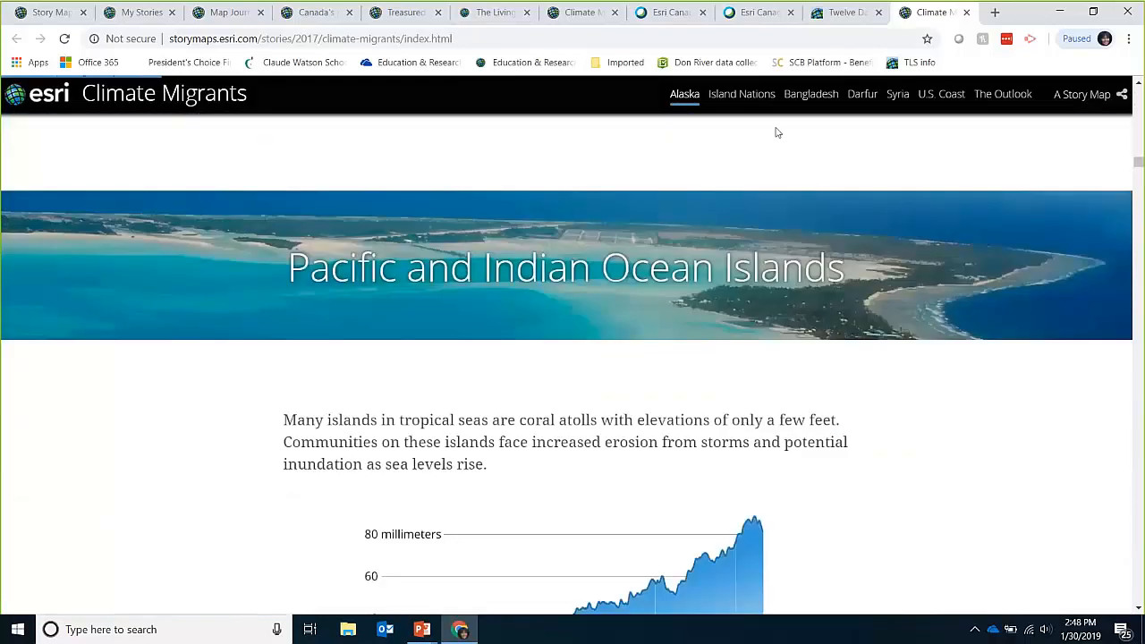
Step: Jump through the Island Nations, Bangladesh, Darfur and Syria sections to The Outlook world map
left_click(754, 101)
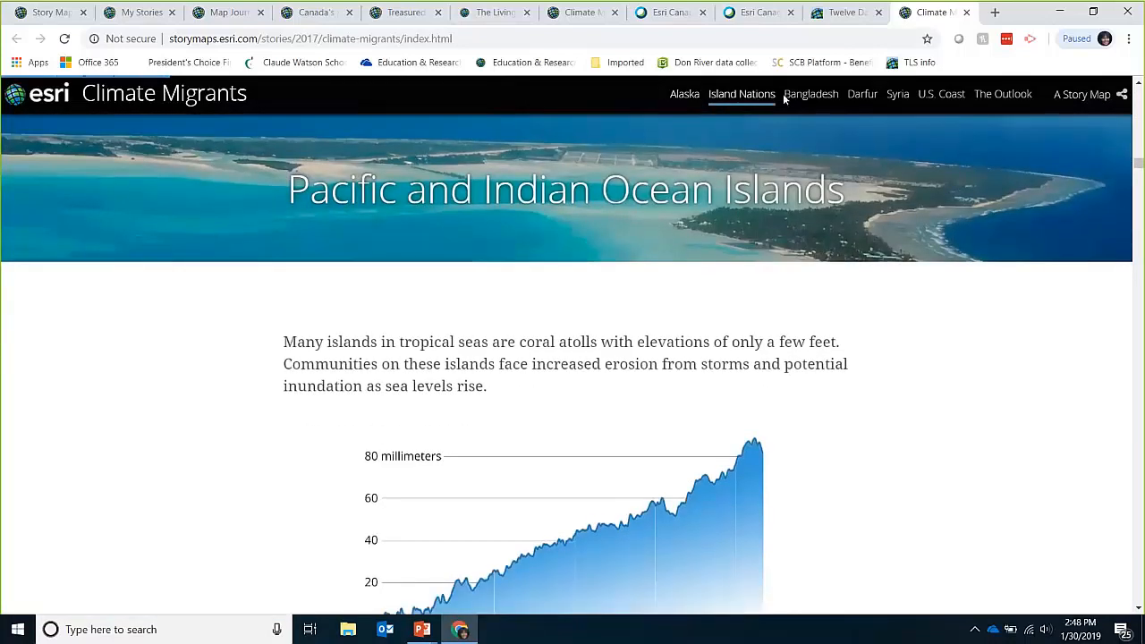
left_click(807, 101)
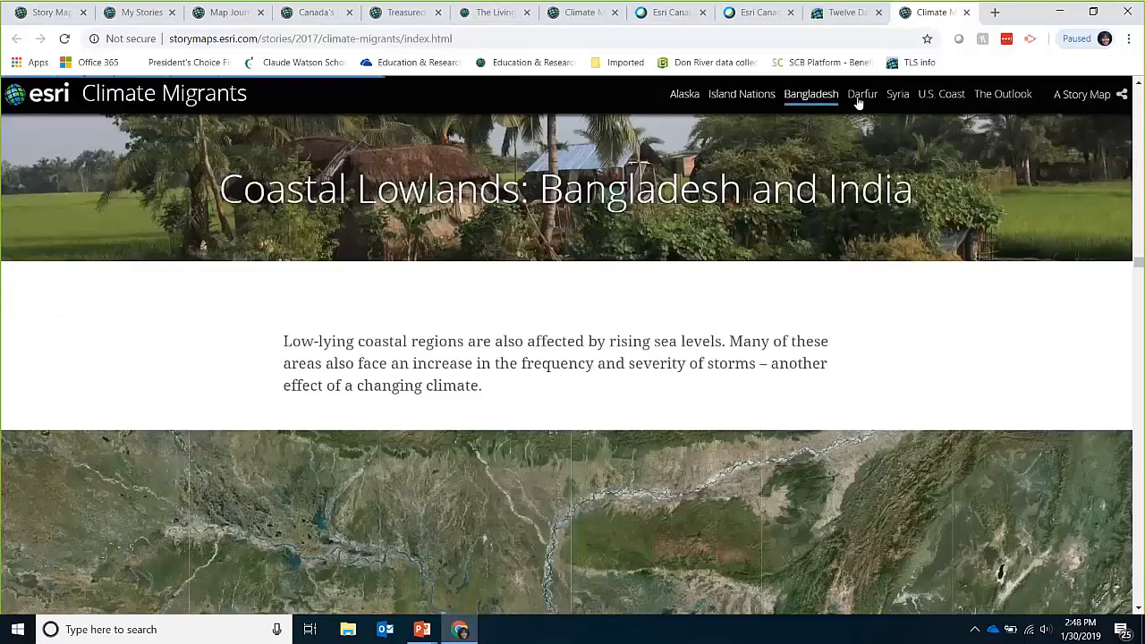
left_click(858, 101)
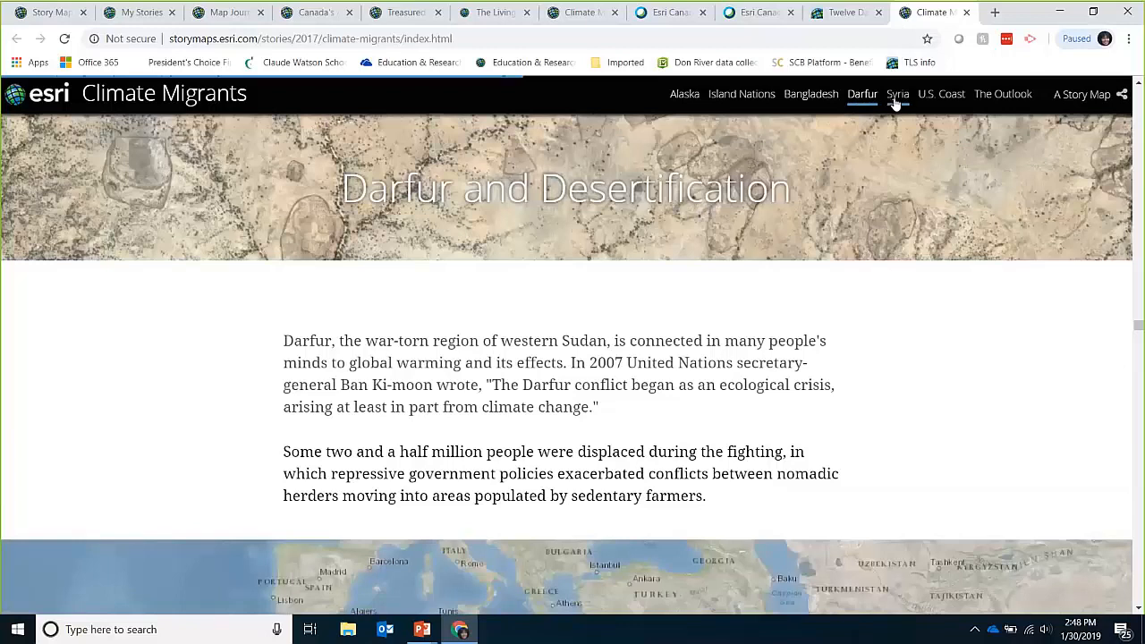
left_click(896, 95)
left_click(1002, 95)
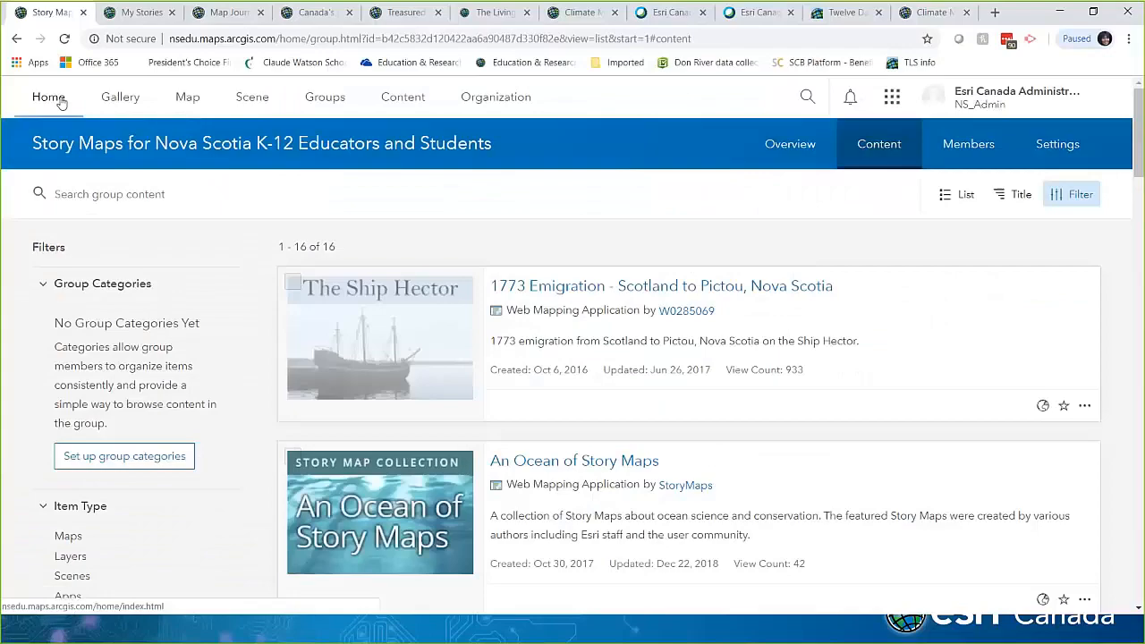
Step: Go to the ArcGIS Online for Nova Scotia Schools home page
left_click(55, 99)
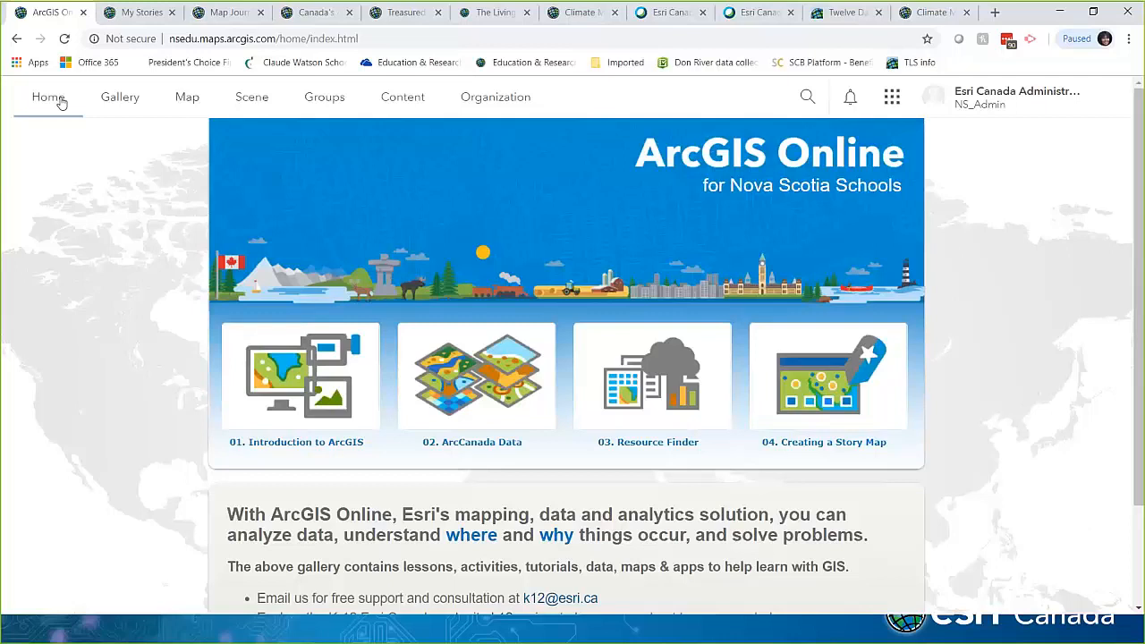
Step: Open a blank map, then go to My Content to see the Nova Scotia demo items
left_click(186, 100)
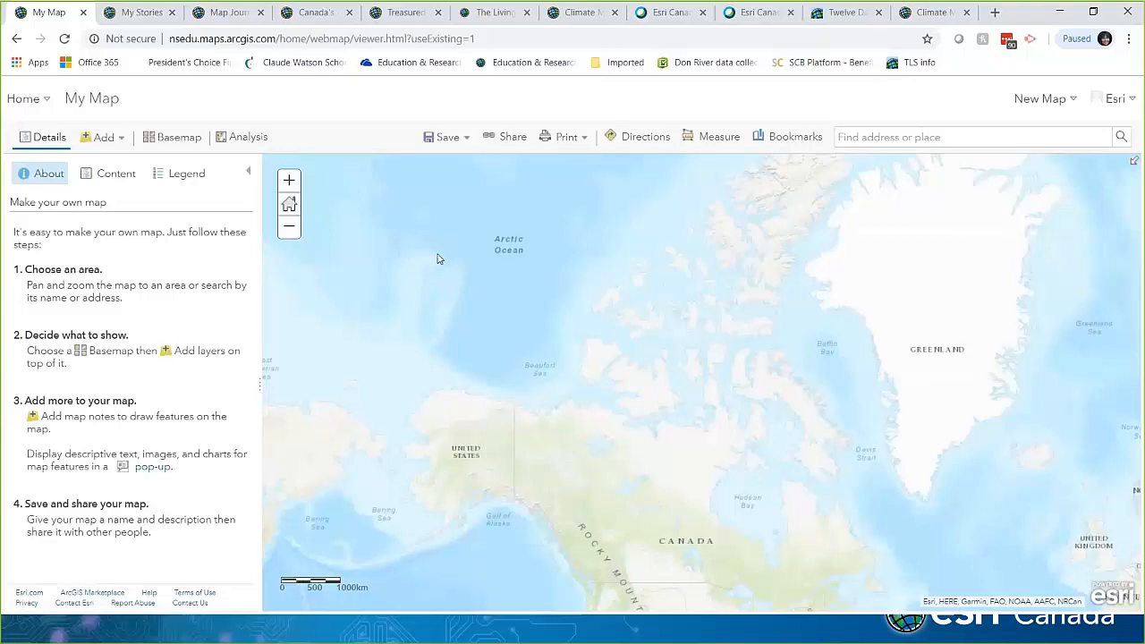
left_click(35, 103)
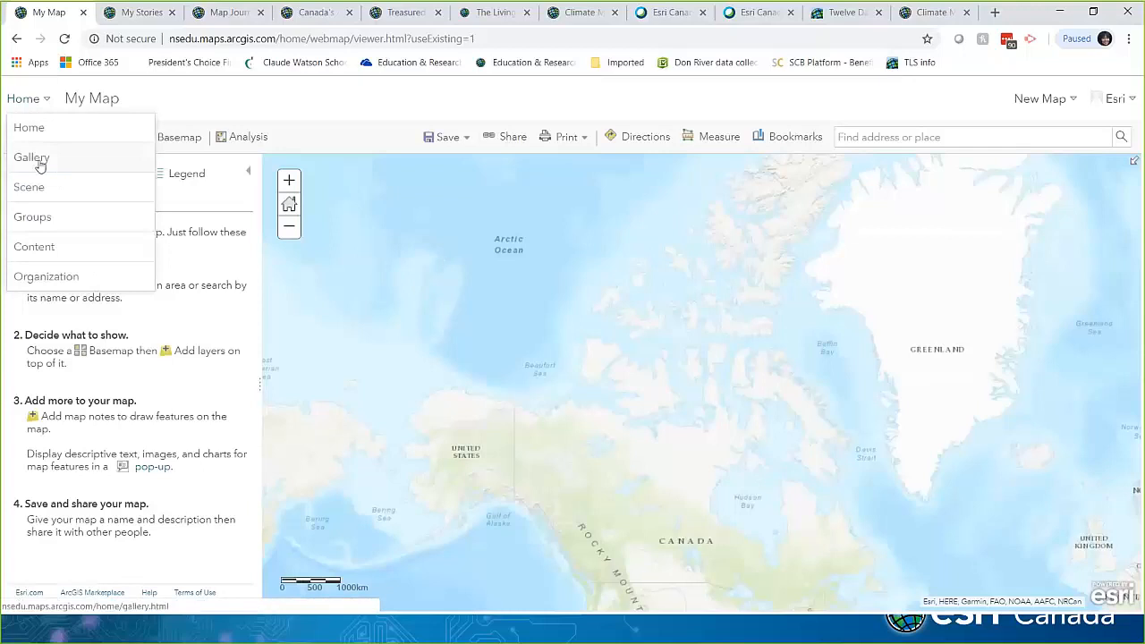
left_click(47, 248)
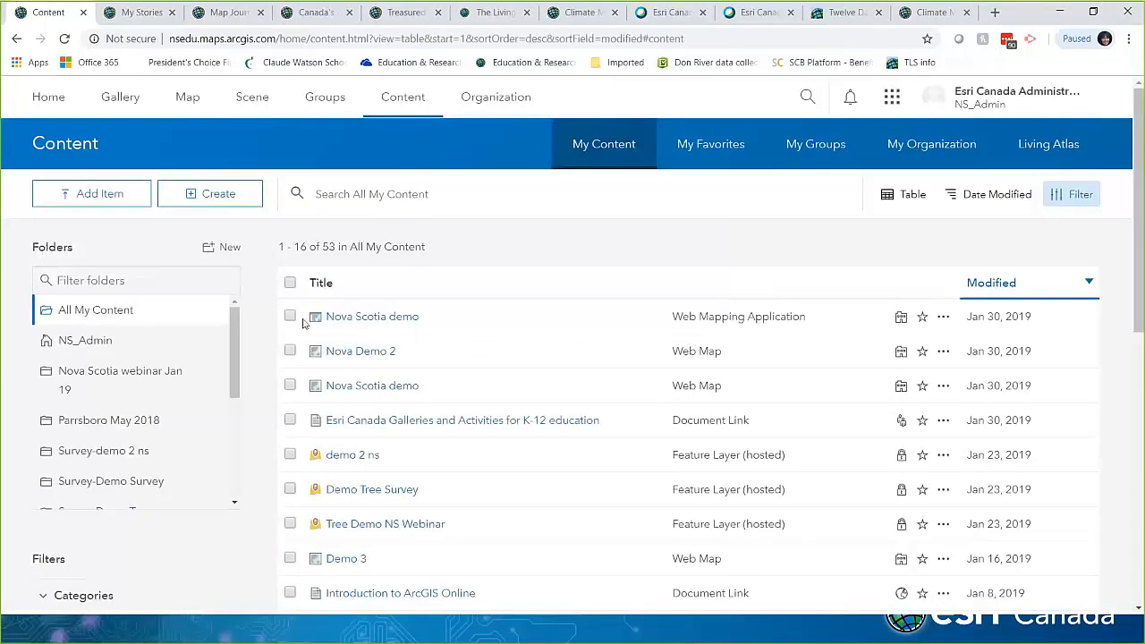
Step: Open the Nova Scotia demo web map in Map Viewer and show its legend
left_click(360, 388)
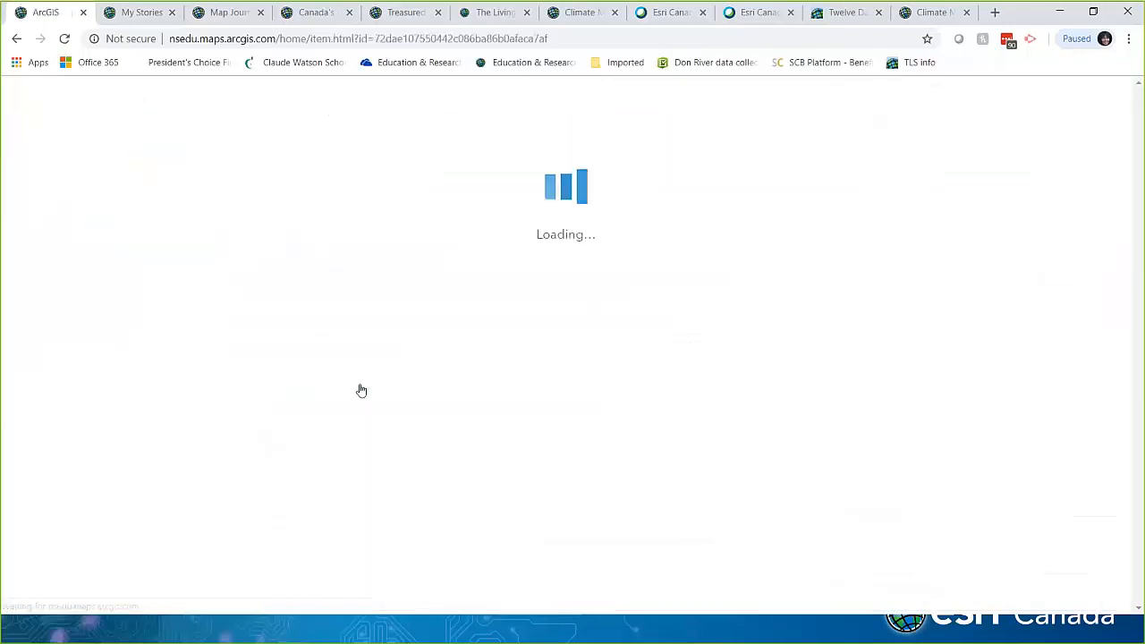
left_click(145, 286)
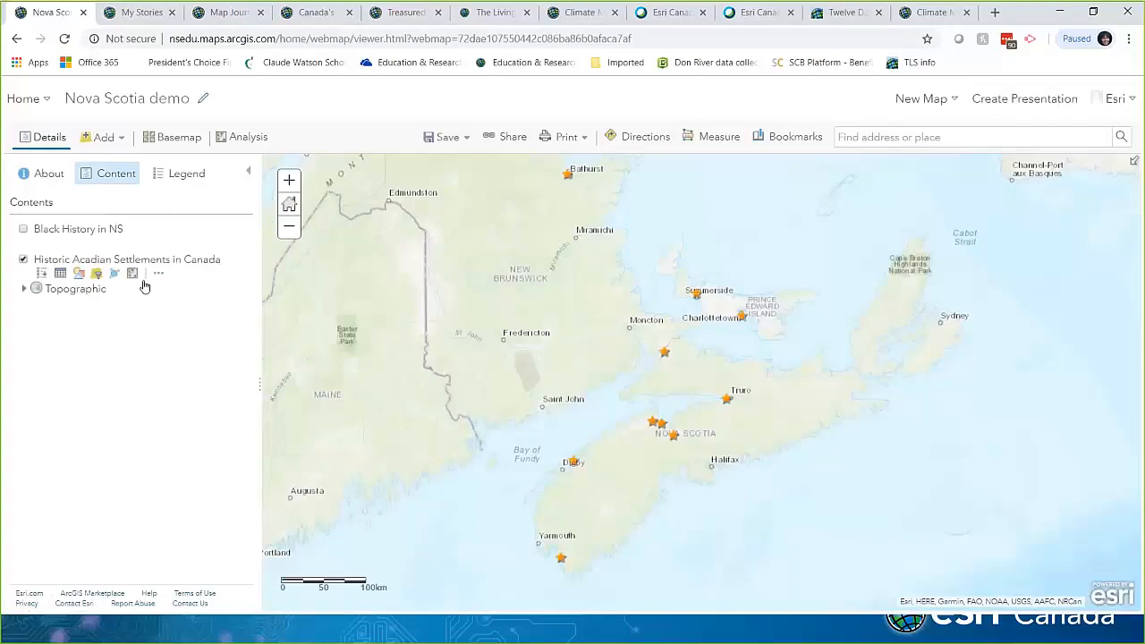
left_click(162, 177)
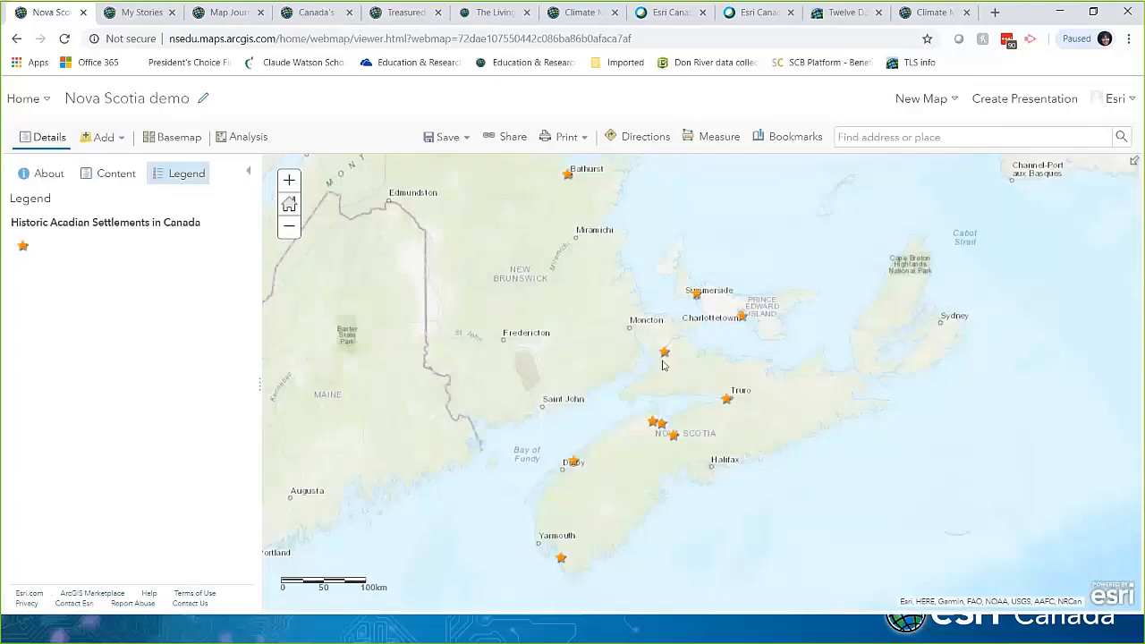
Step: Inspect the Port La Joye and Malpeque settlement popups, then open the map's sharing options
left_click(742, 317)
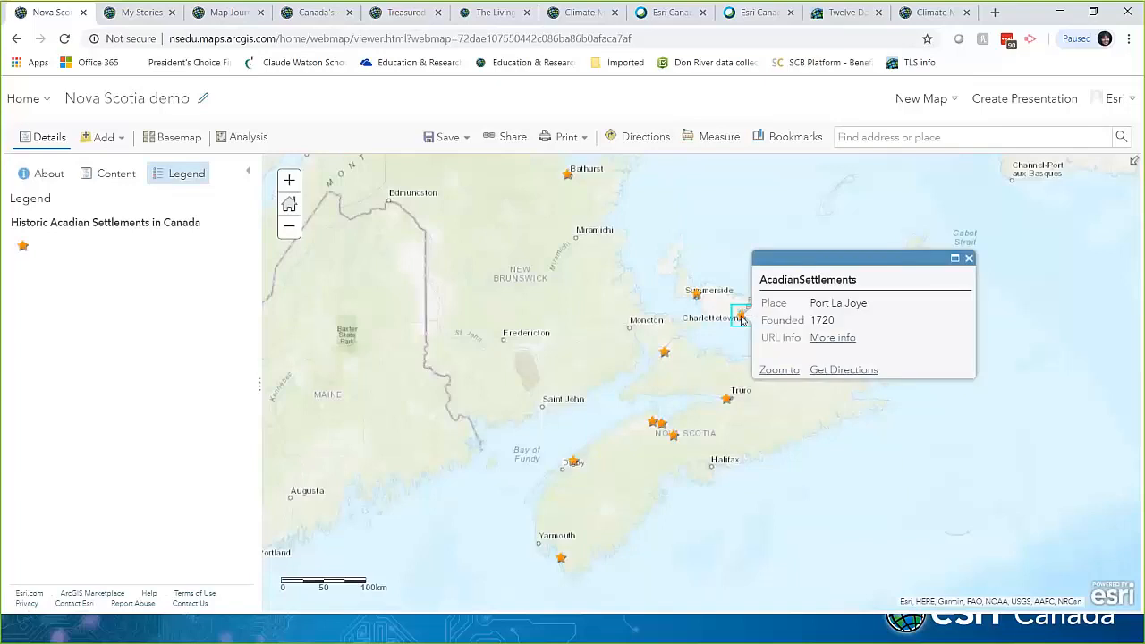
left_click(695, 296)
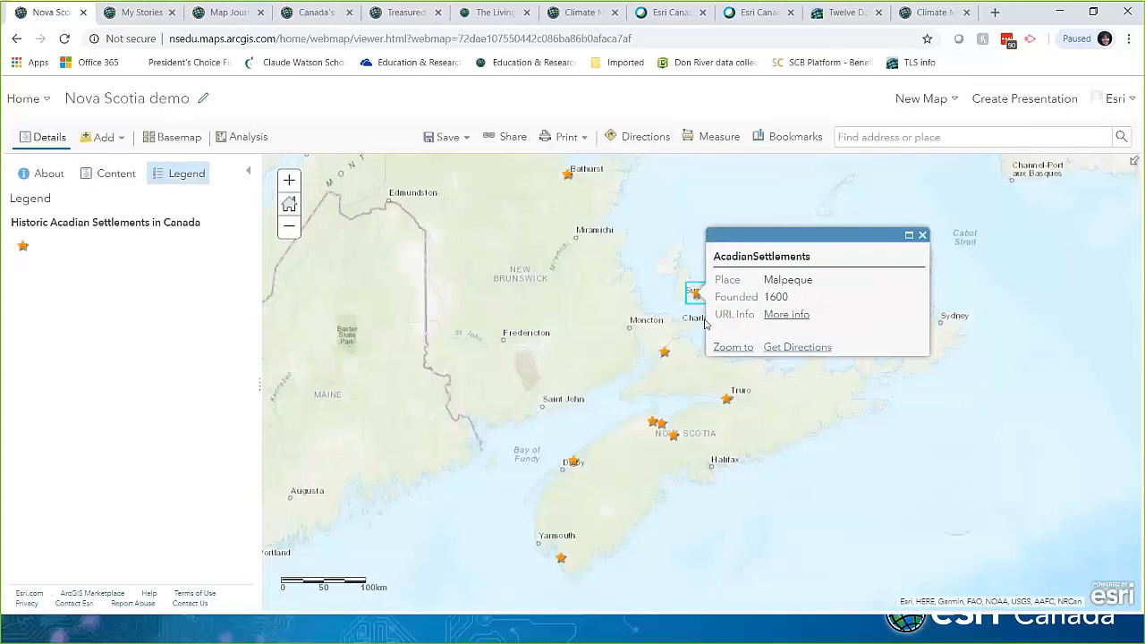
left_click(922, 236)
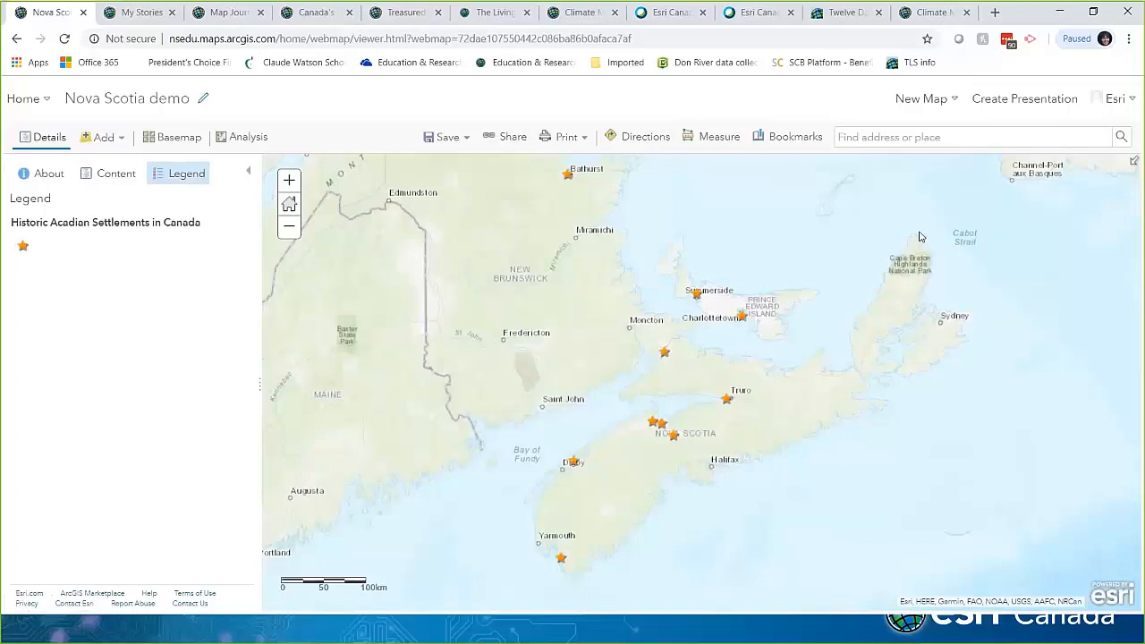
left_click(507, 143)
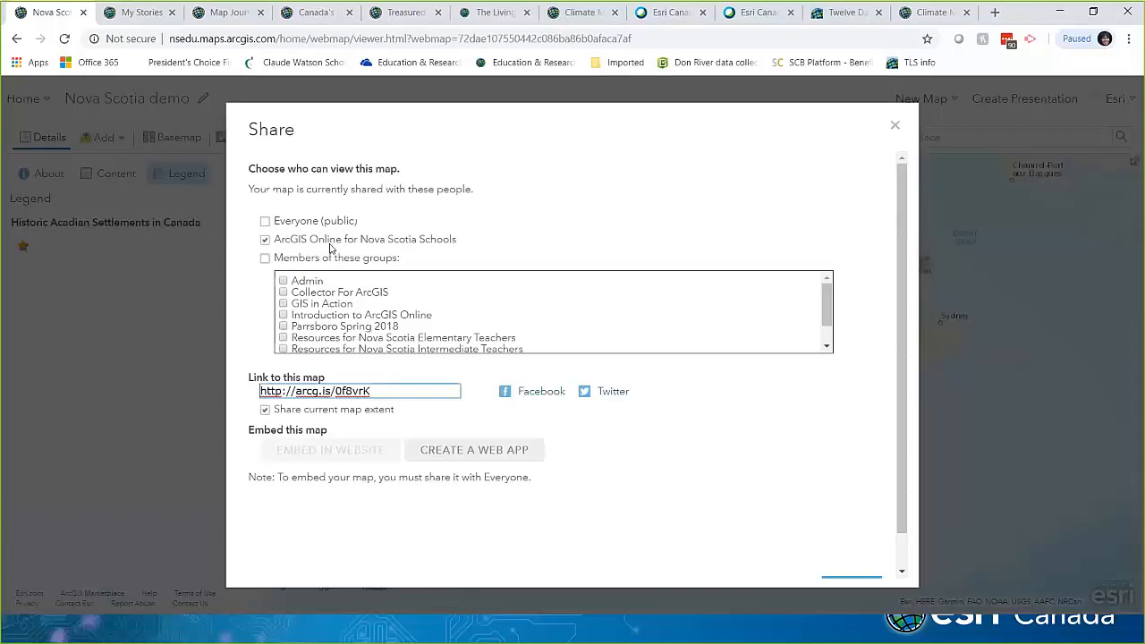
Step: Review the sharing groups list, then start a new web app from the map
scroll(350, 313, "down", 3)
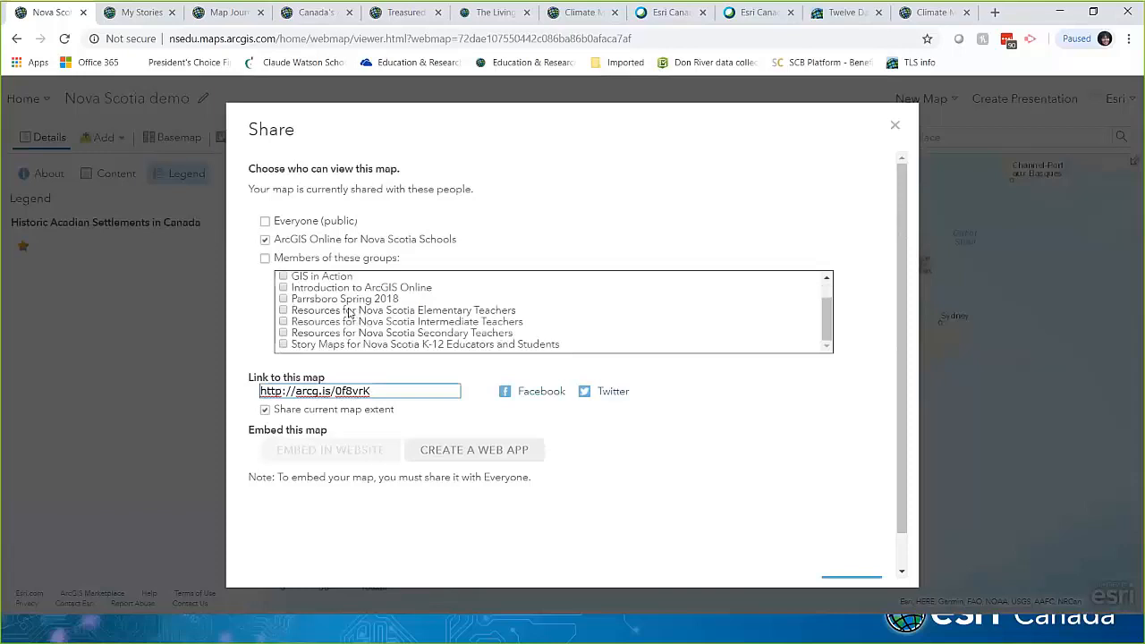
scroll(350, 313, "down", 1)
scroll(292, 242, "up", 2)
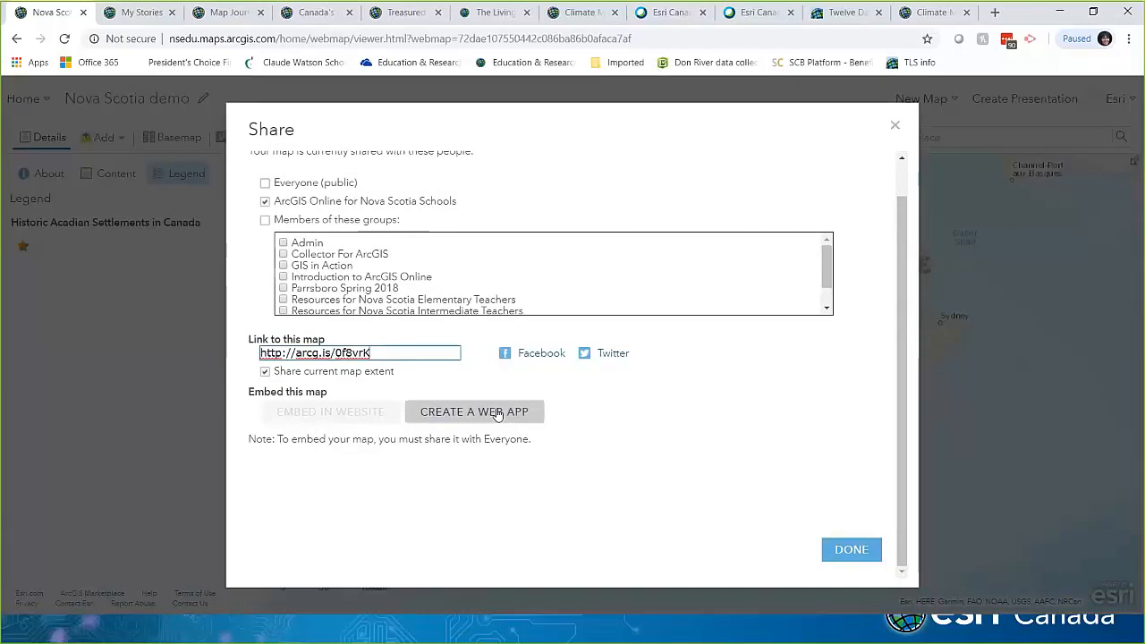
left_click(498, 414)
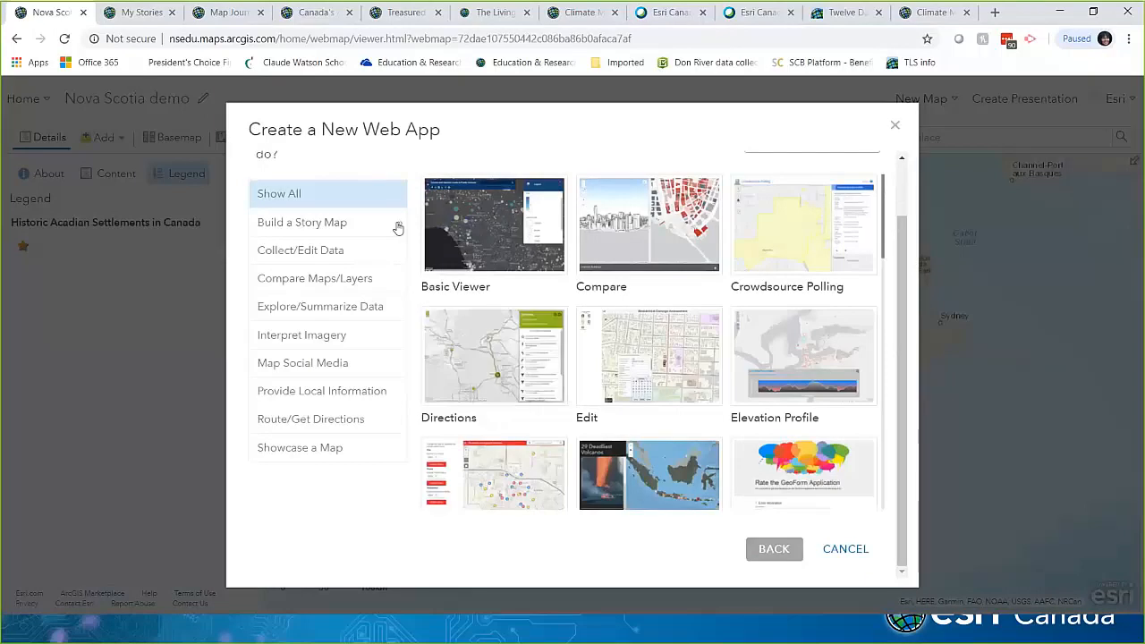
Step: Filter to Build a Story Map templates and create a web app from Story Map Journal
left_click(301, 222)
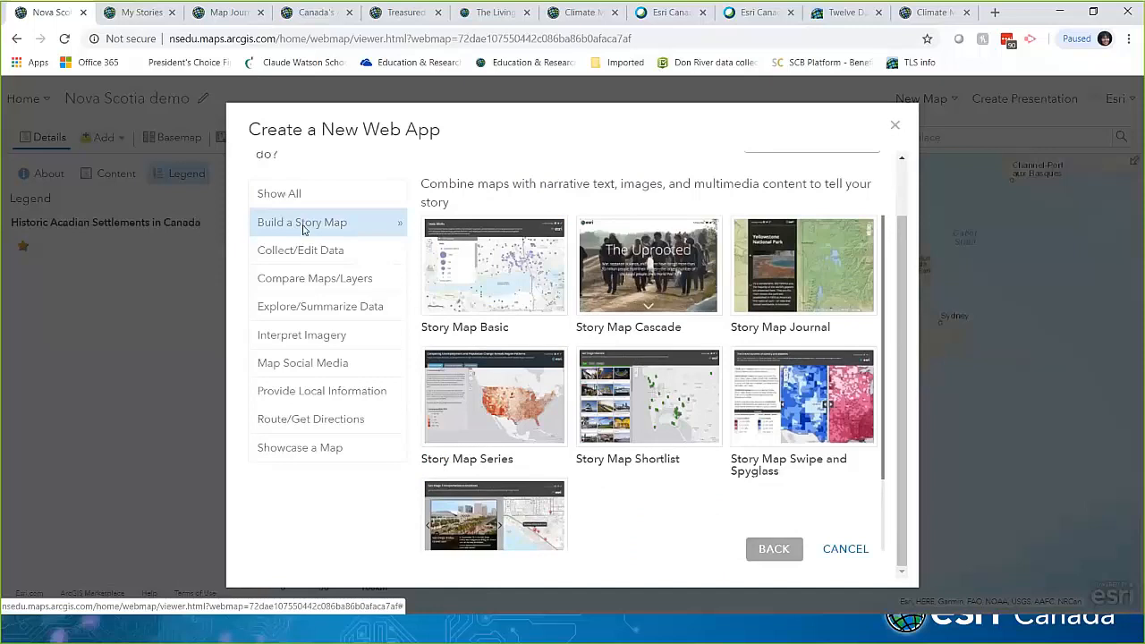
left_click(809, 296)
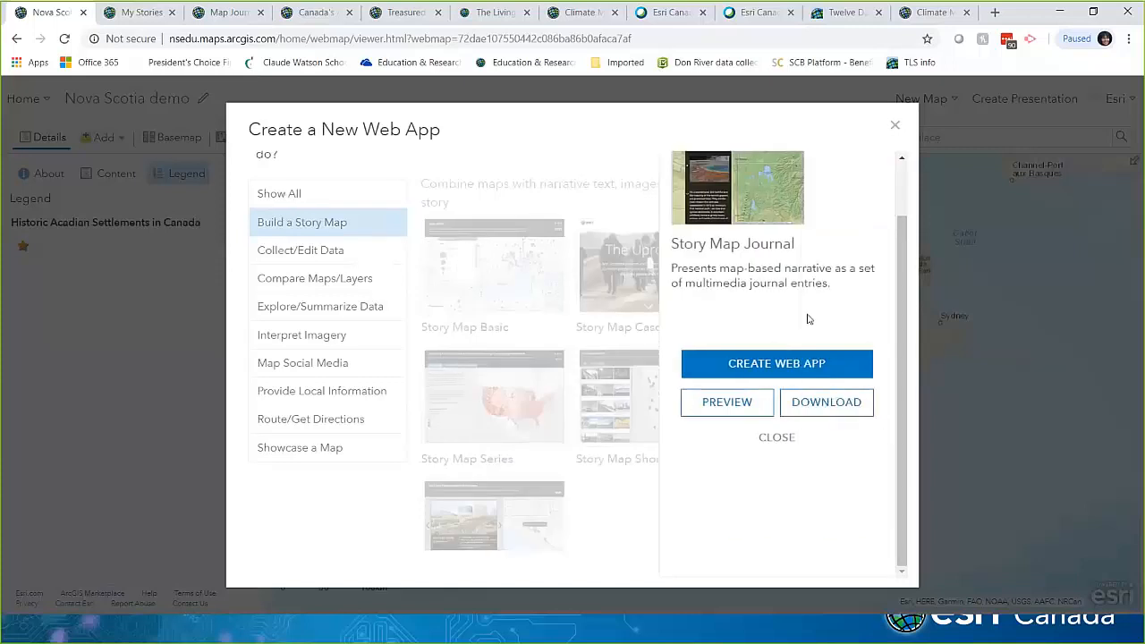
left_click(767, 364)
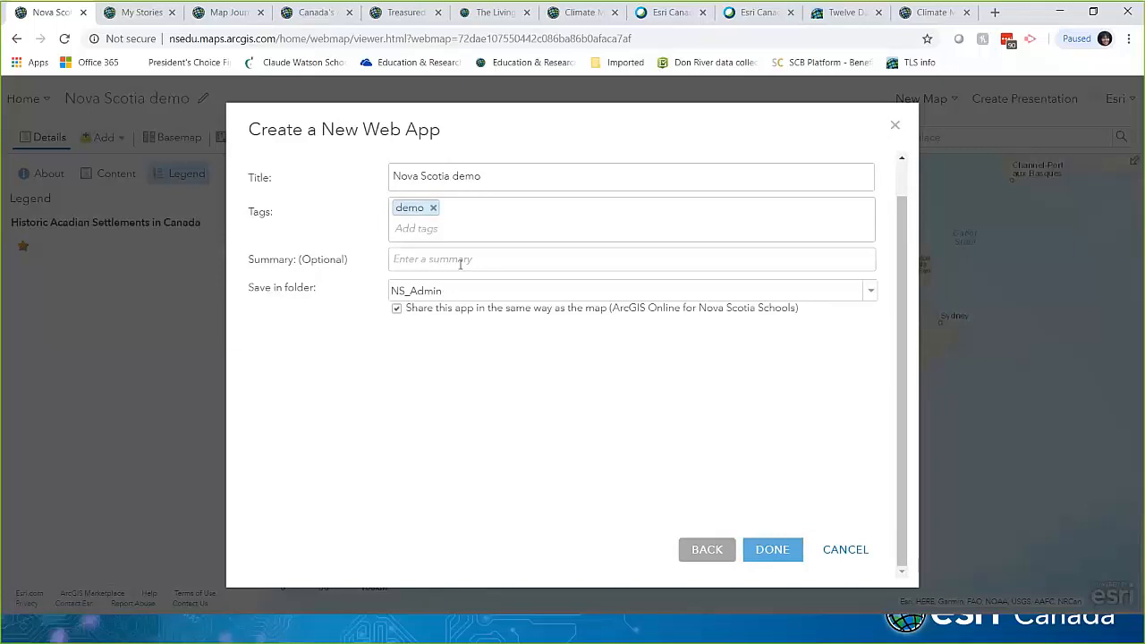
Step: Keep NS_Admin as the save folder and finish creating the Nova Scotia demo app
left_click(870, 294)
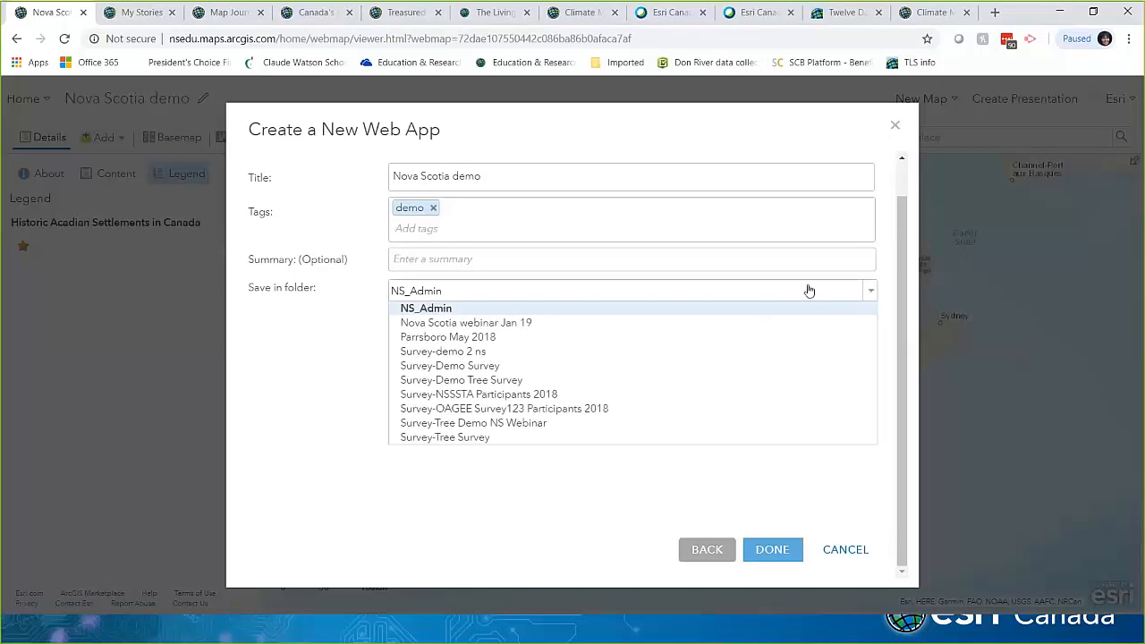
left_click(313, 309)
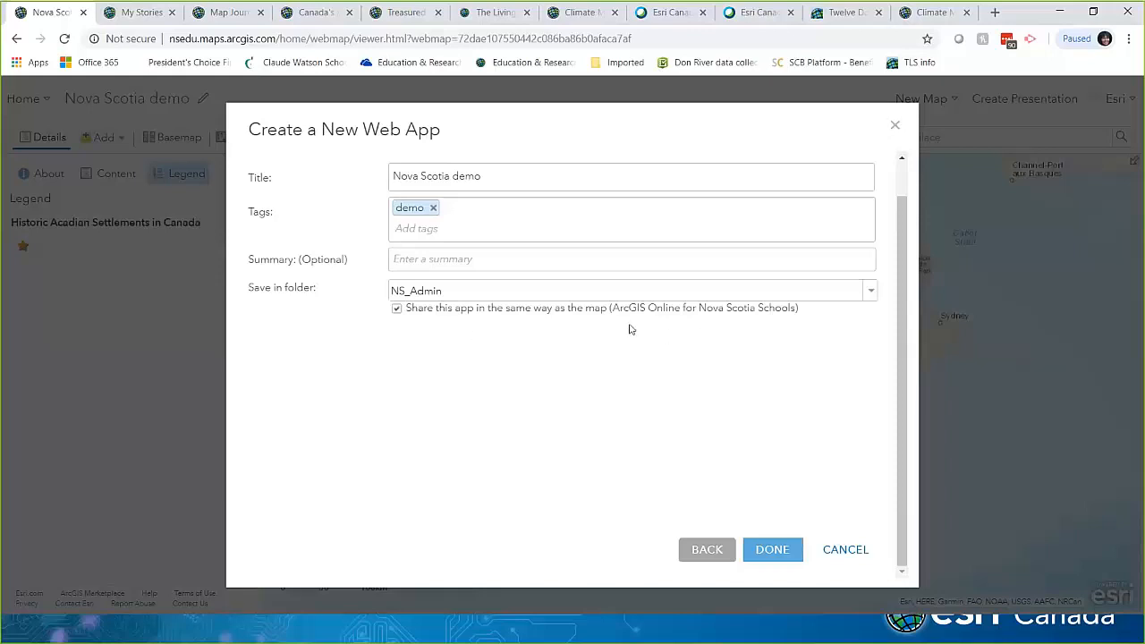
left_click(785, 553)
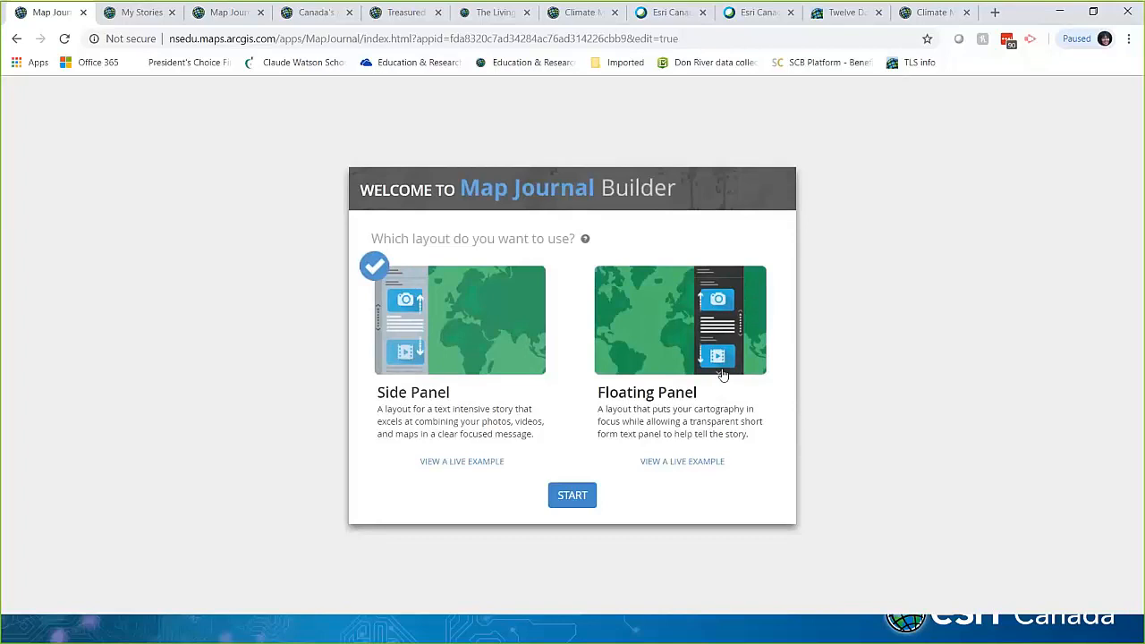
Step: Start the journal with the chosen layout and confirm the title 'Nova Scotia demo'
left_click(567, 492)
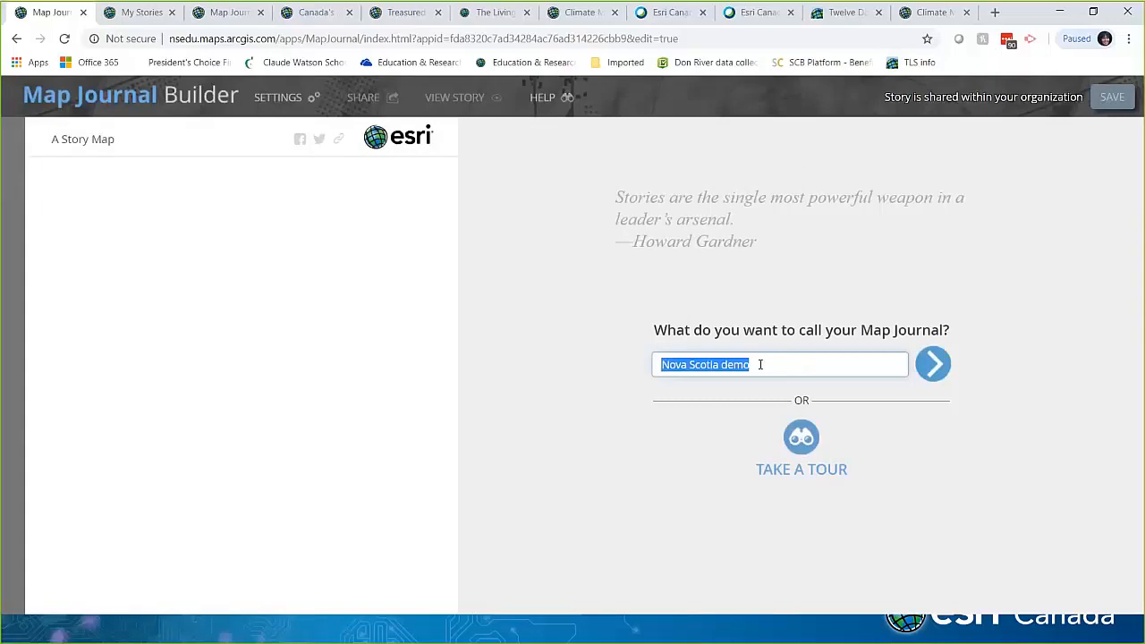
left_click(933, 365)
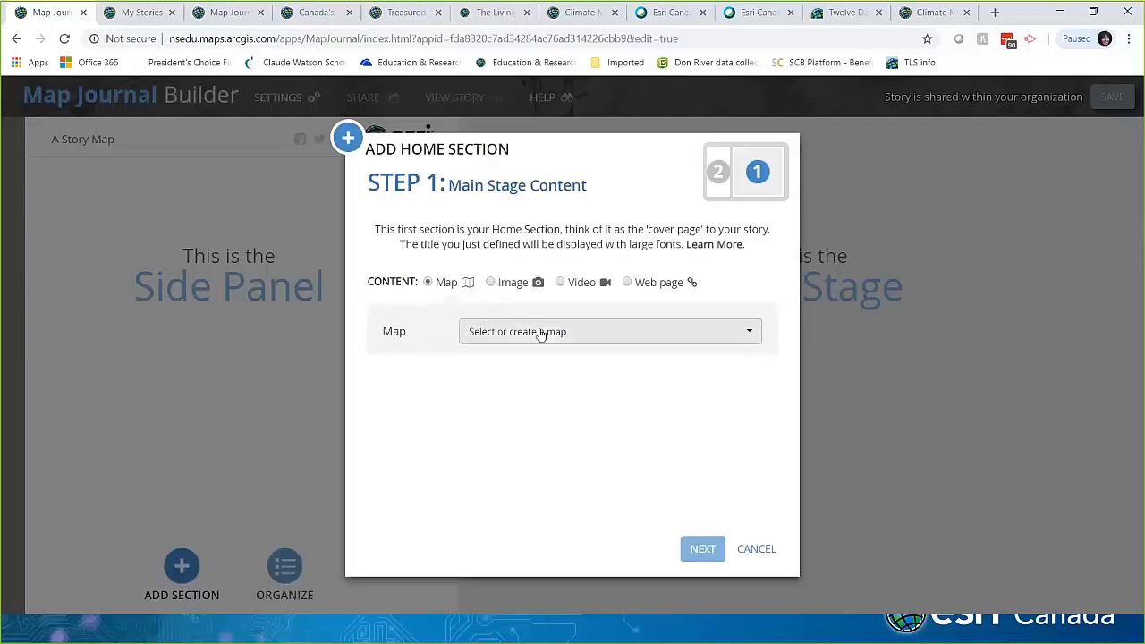
Step: Choose the Nova Scotia demo map for the home section's main stage
left_click(541, 334)
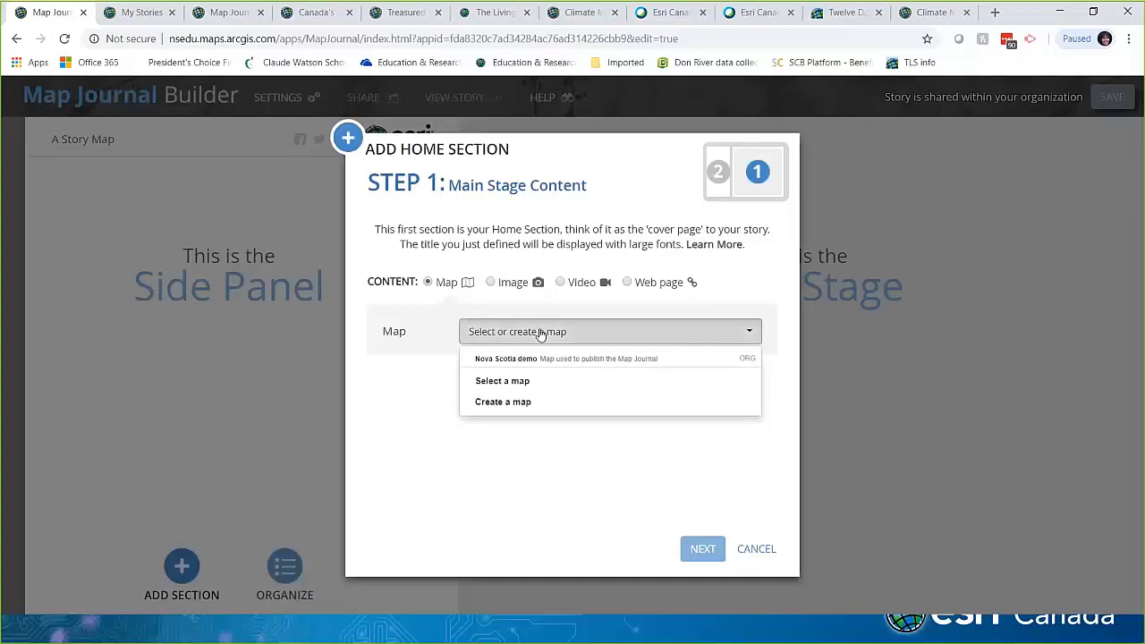
left_click(528, 381)
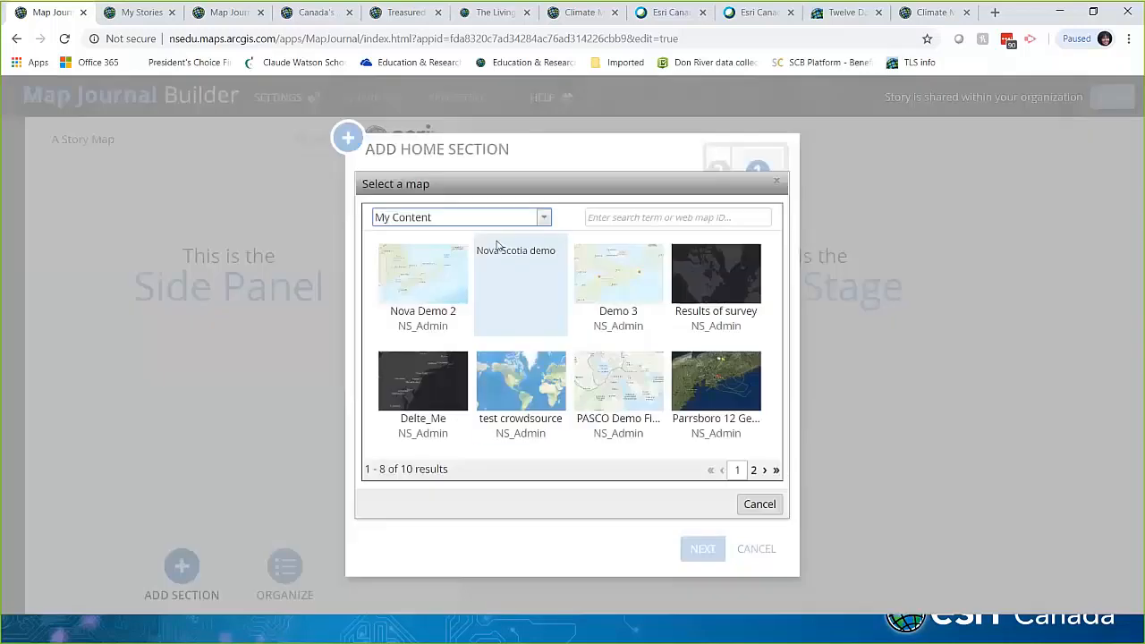
left_click(759, 505)
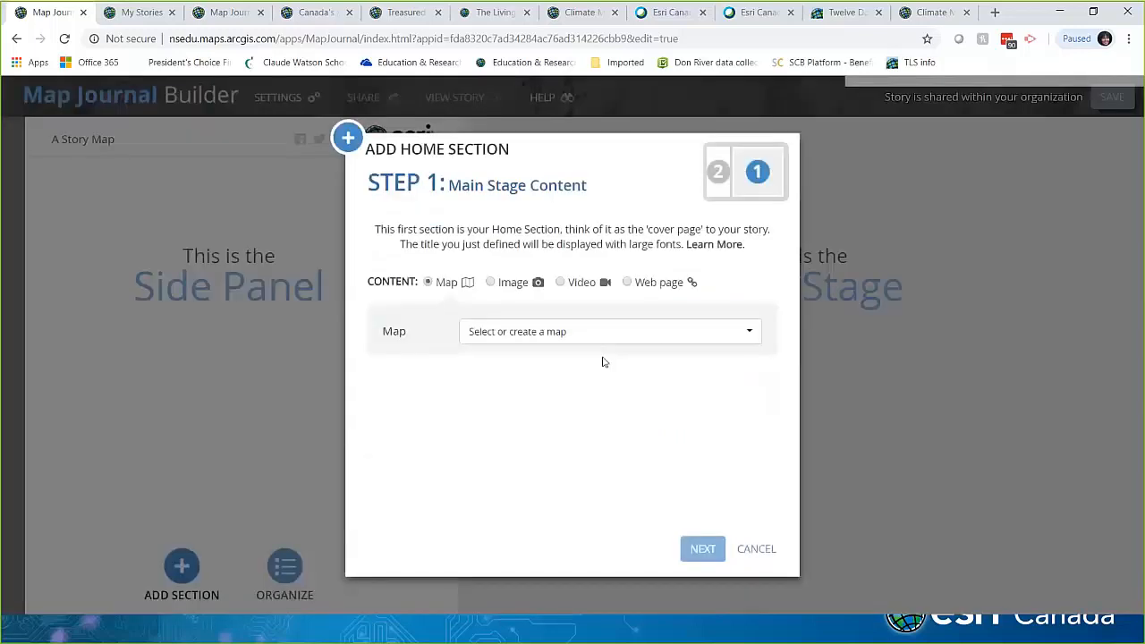
left_click(590, 339)
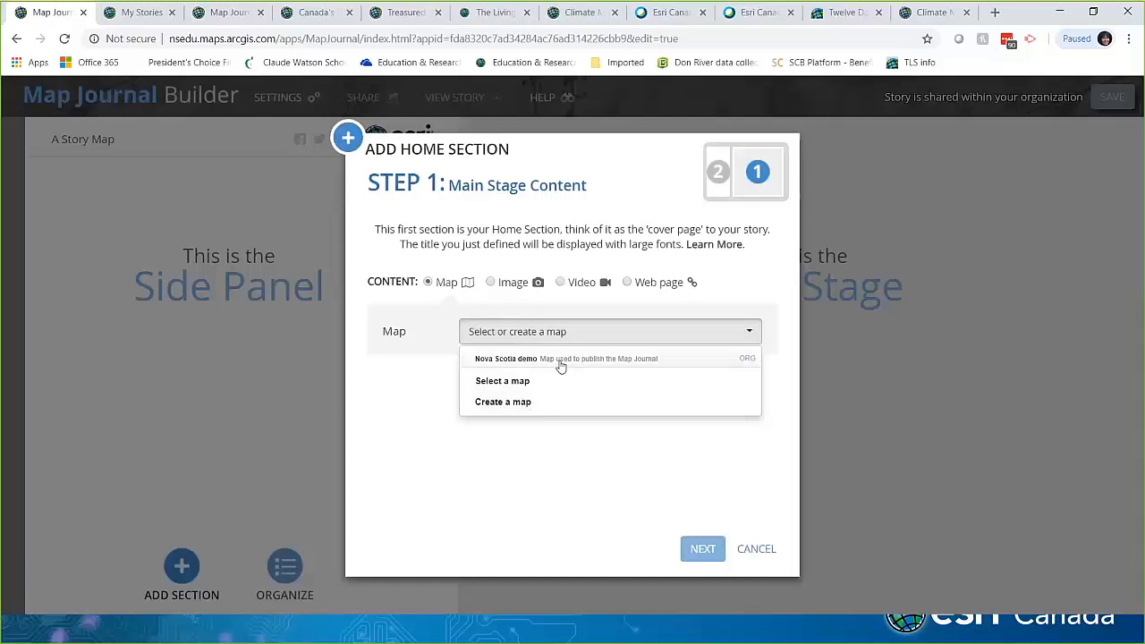
left_click(560, 360)
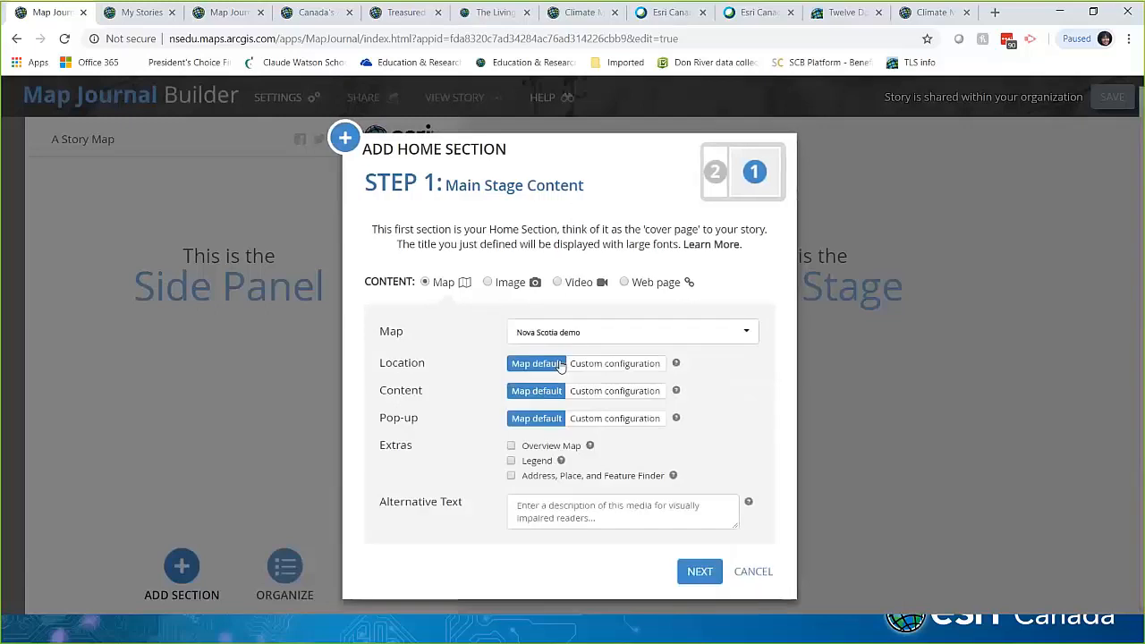
Step: Set a custom map location and save the current view as that location
left_click(606, 366)
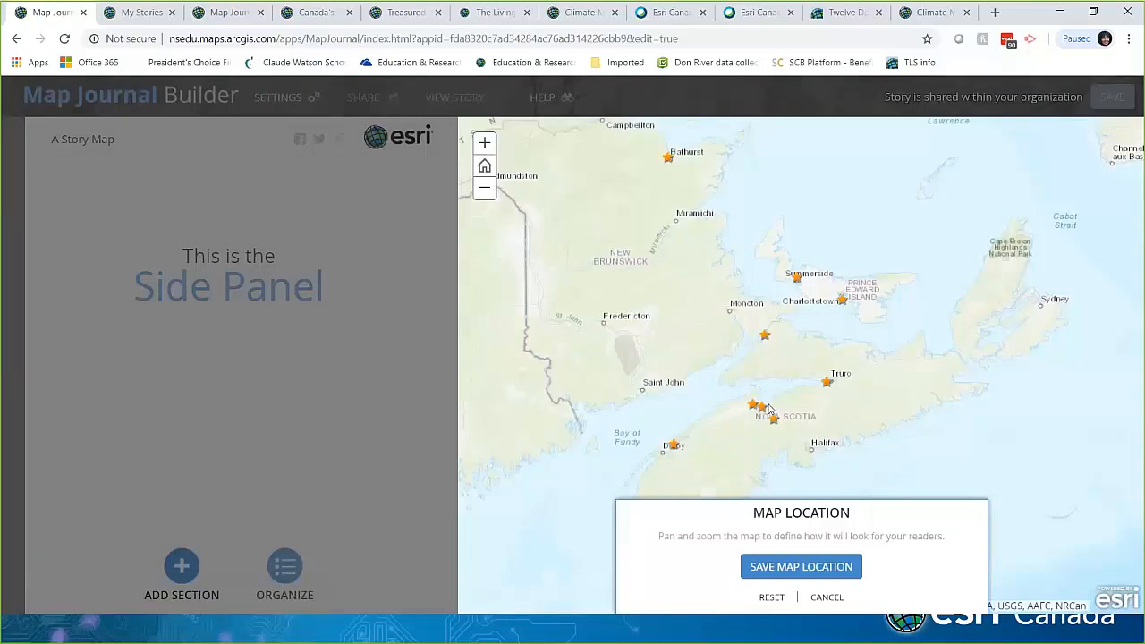
scroll(771, 416, "up", 2)
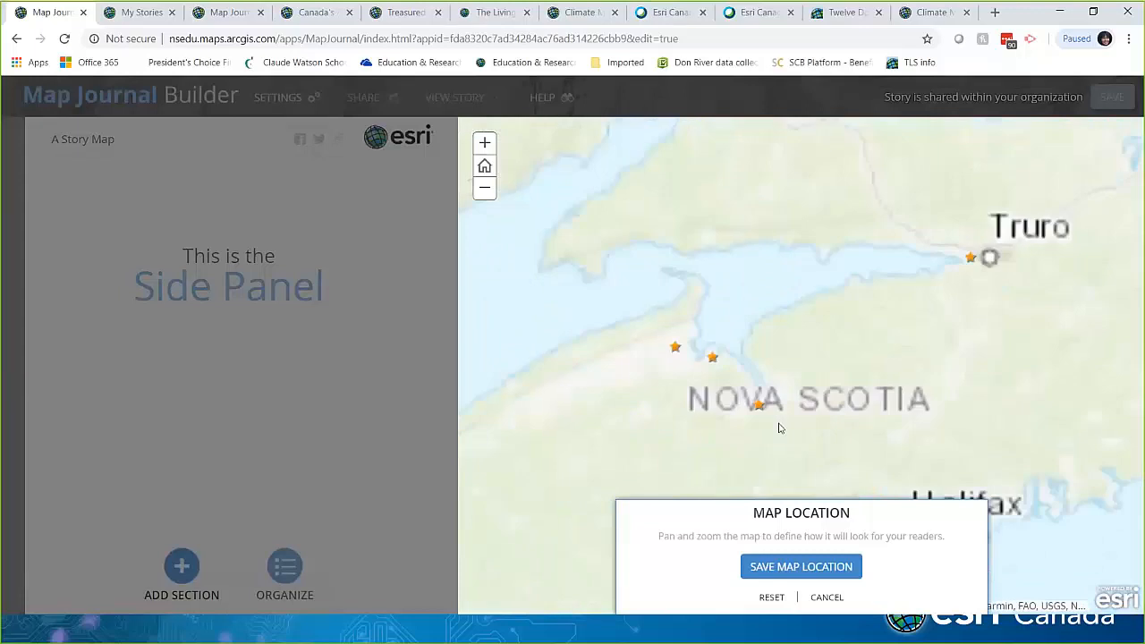
scroll(778, 427, "down", 3)
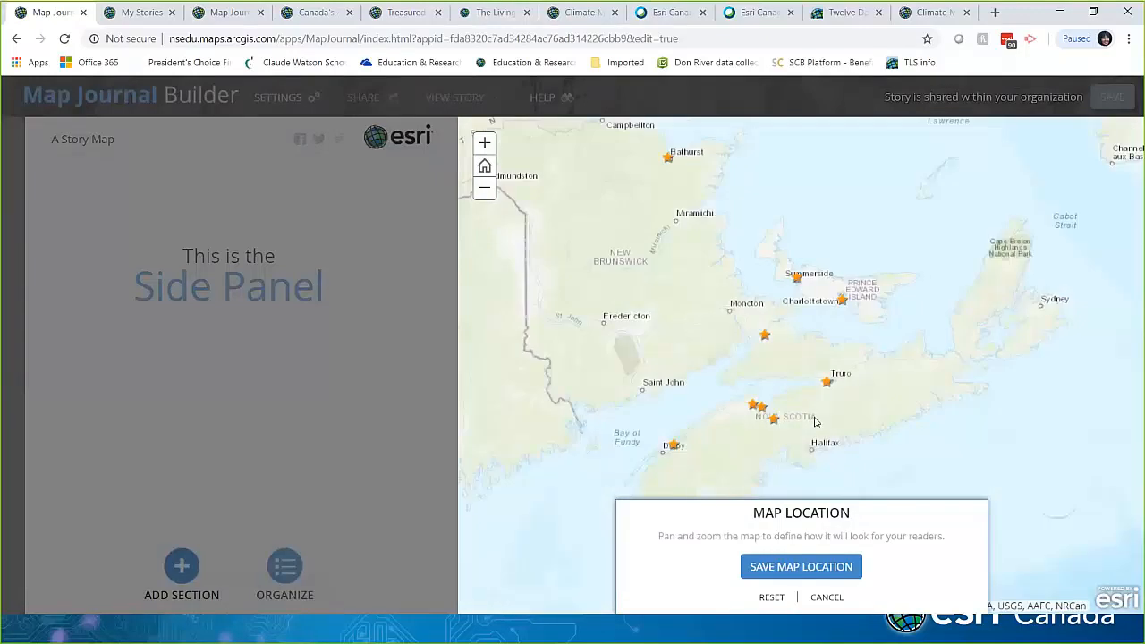
left_click(819, 567)
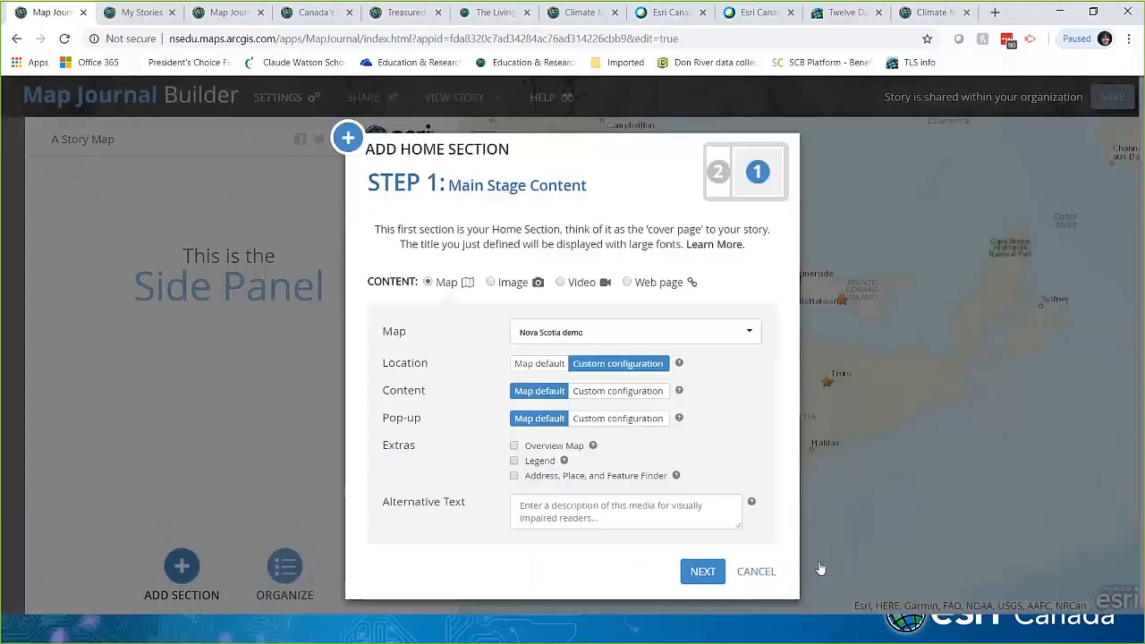
Step: Save the map's layer content, leaving the Black History in NS layer off
left_click(624, 397)
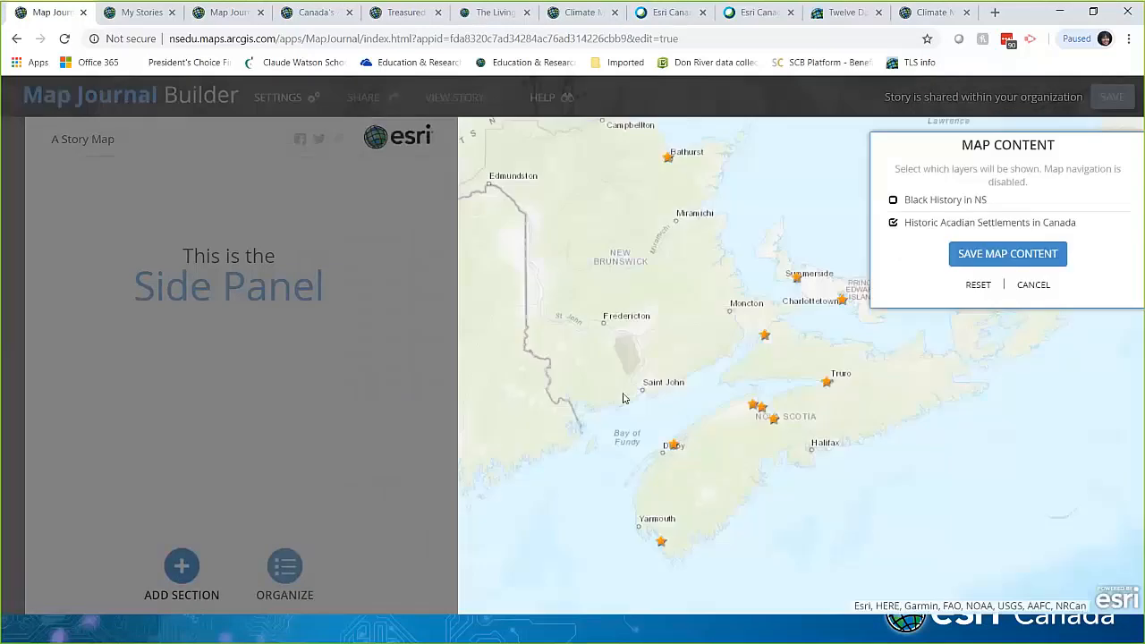
left_click(892, 201)
left_click(892, 201)
left_click(1004, 257)
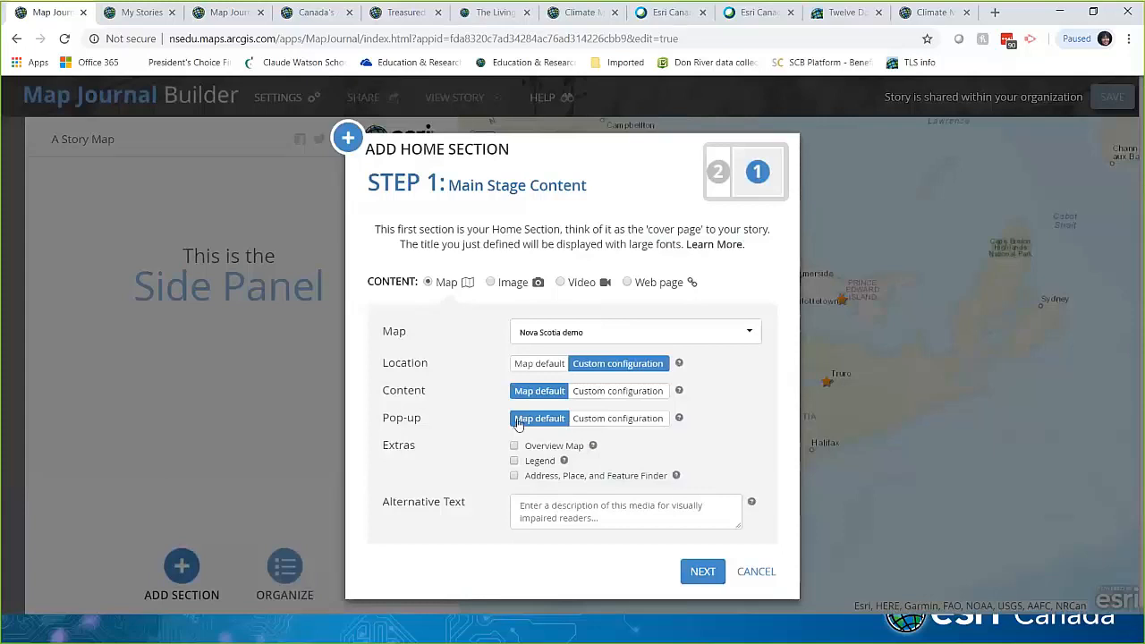
Step: Save a custom pop-up configuration, add an overview map, and continue to Step 2
left_click(589, 417)
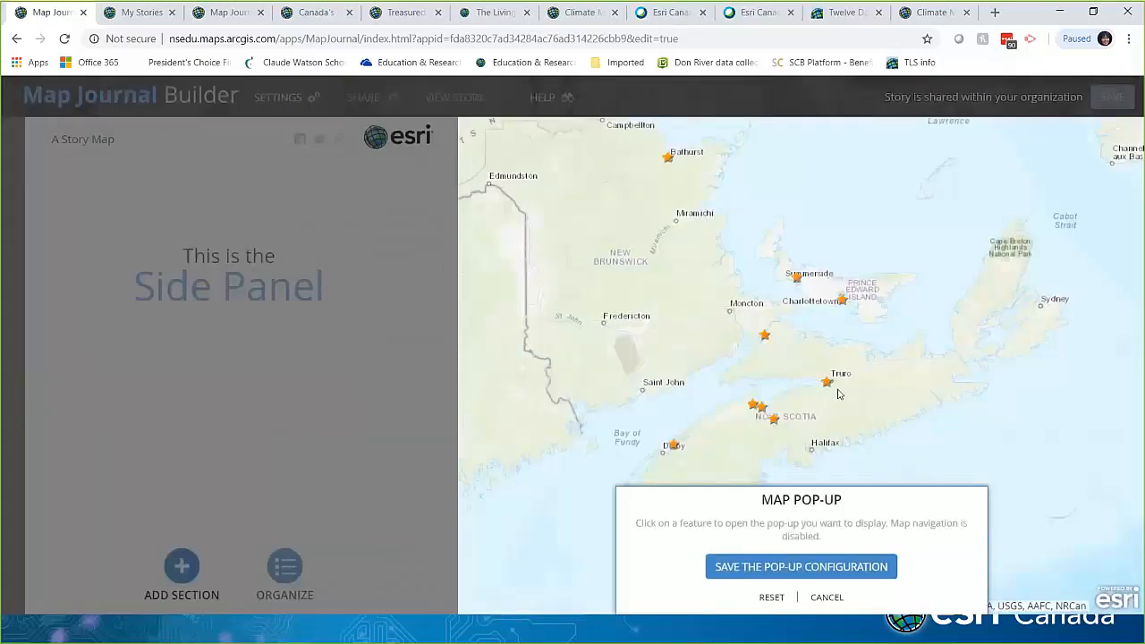
left_click(828, 384)
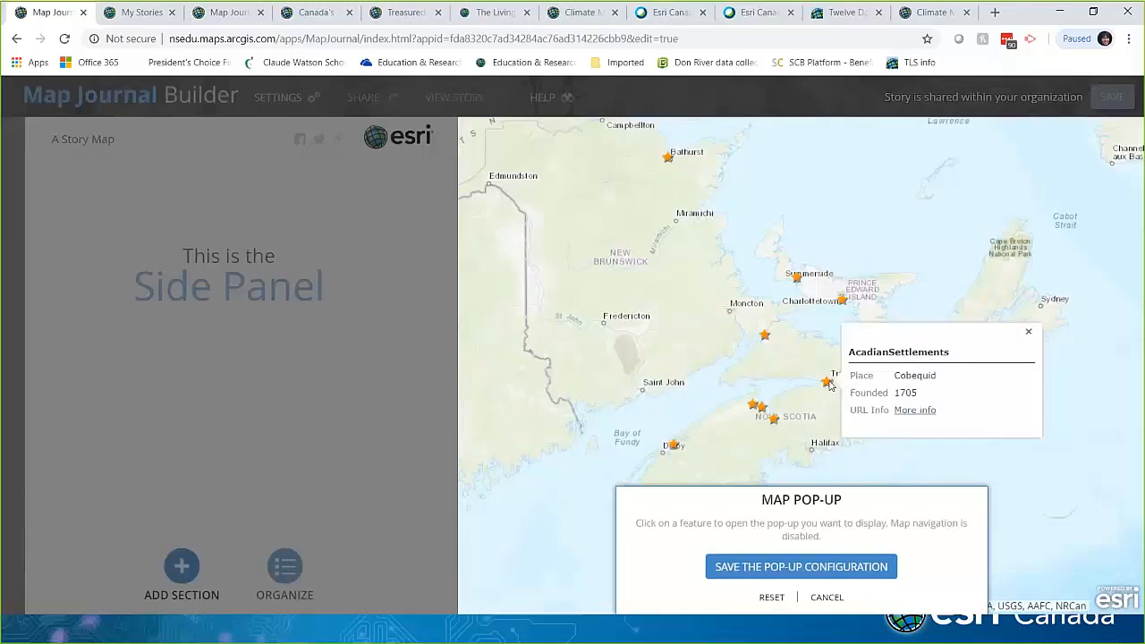
left_click(1028, 332)
left_click(846, 568)
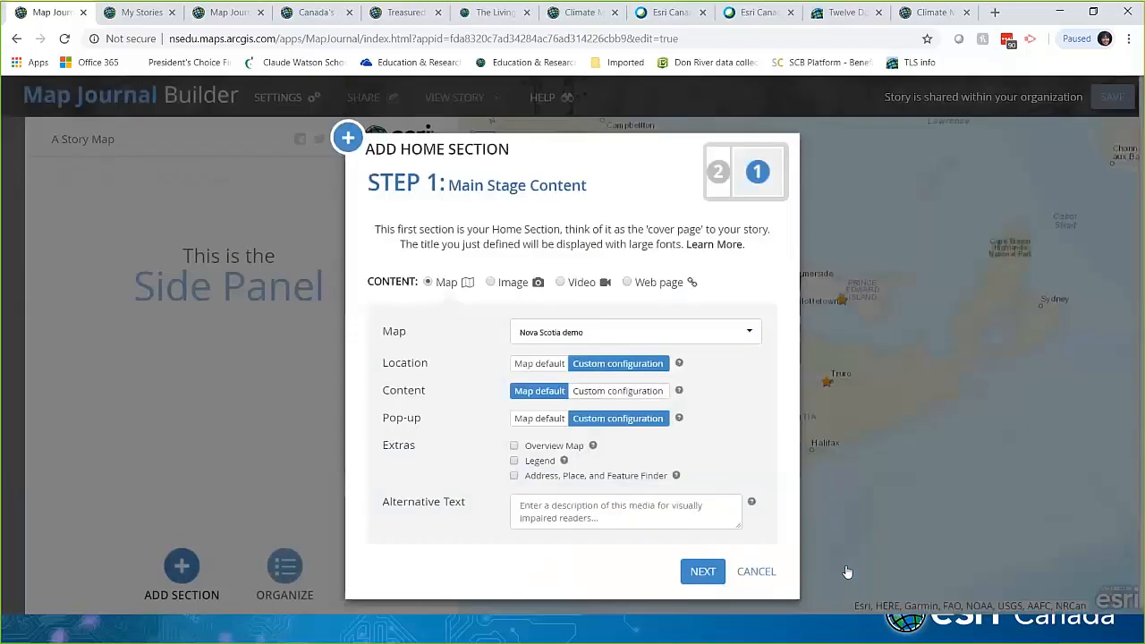
left_click(514, 446)
left_click(697, 570)
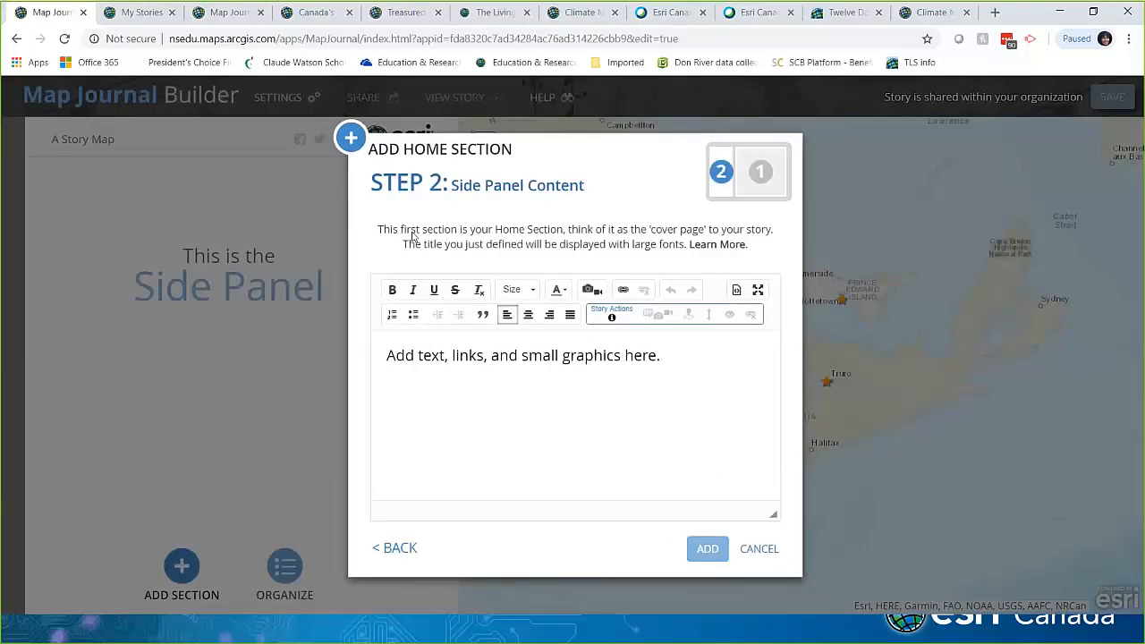
Step: Type 'Acadian Settlements in Canada' in the home section's side panel editor and select that line
left_click(681, 354)
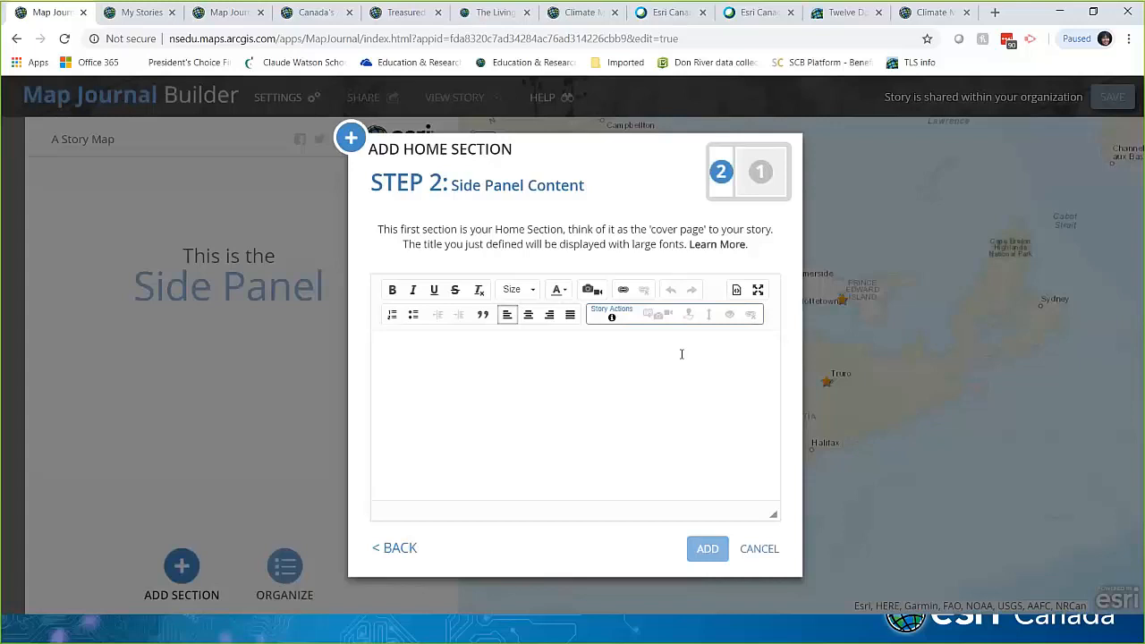
type("a")
key("BackSpace")
type("aCA")
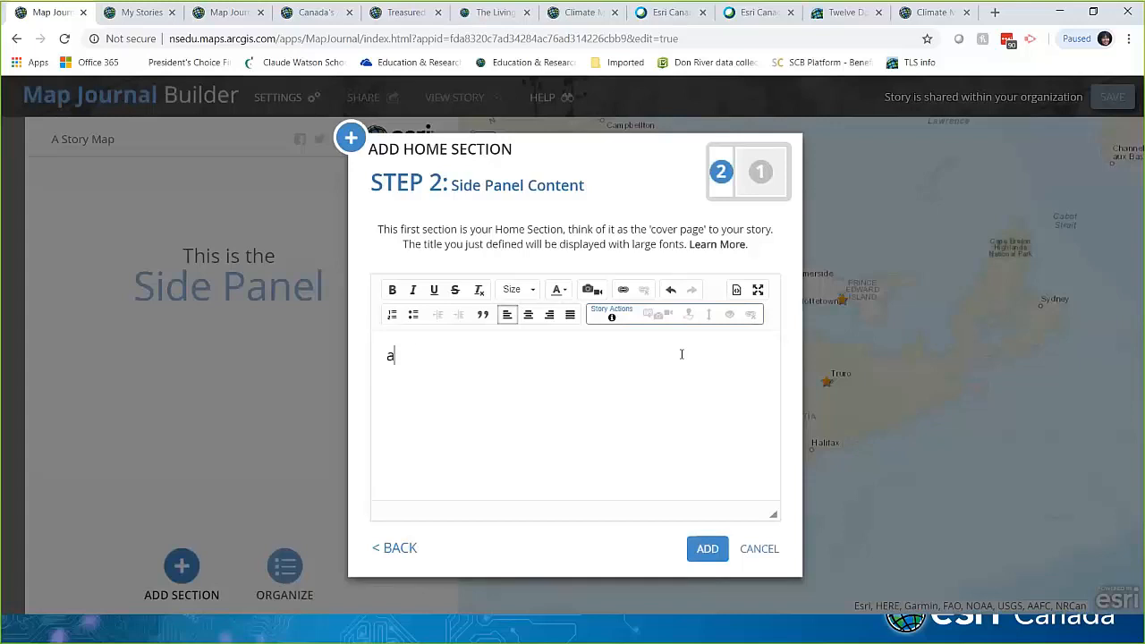
key("BackSpace")
key("BackSpace")
key("BackSpace")
type("Acadian See")
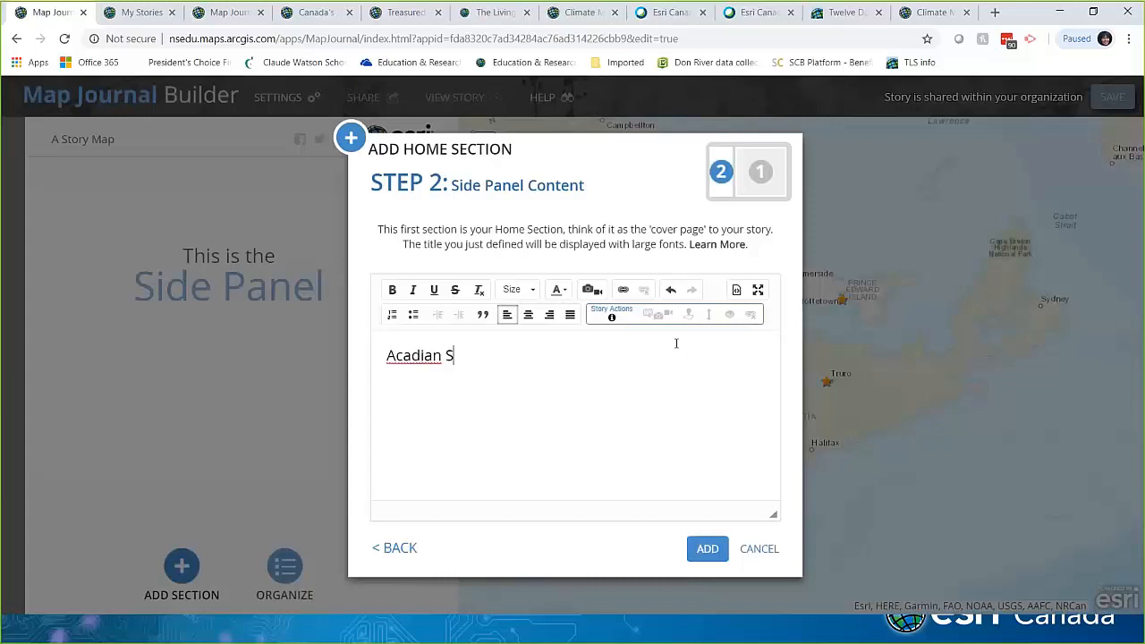
key("BackSpace")
type("ttlements in CAna")
key("BackSpace")
key("BackSpace")
key("BackSpace")
type("anada")
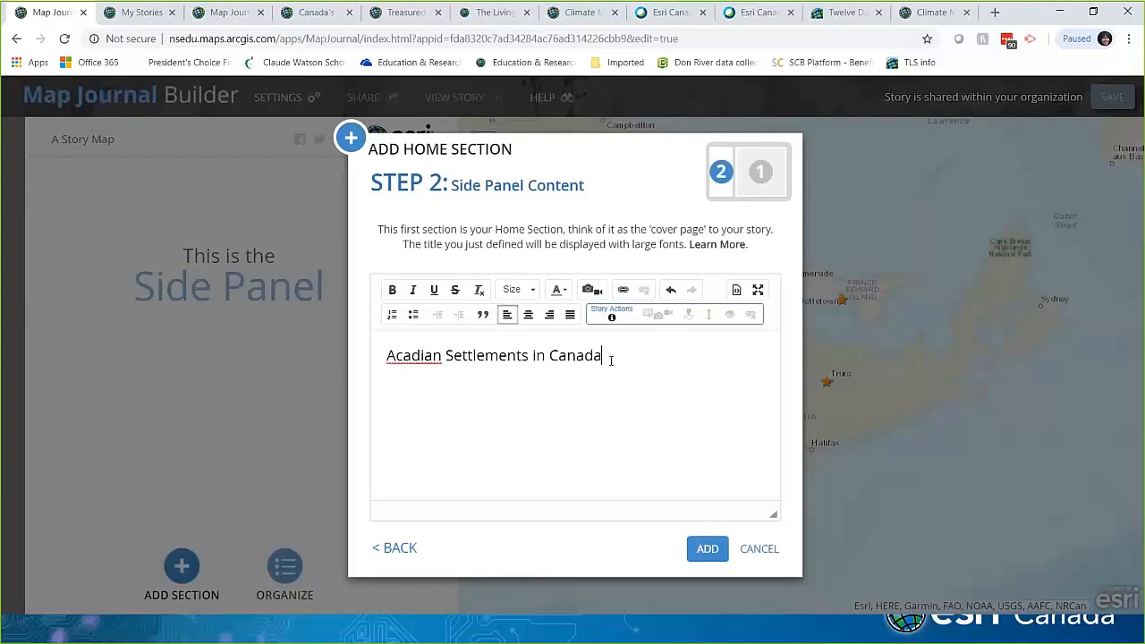
left_click_drag(606, 357, 384, 364)
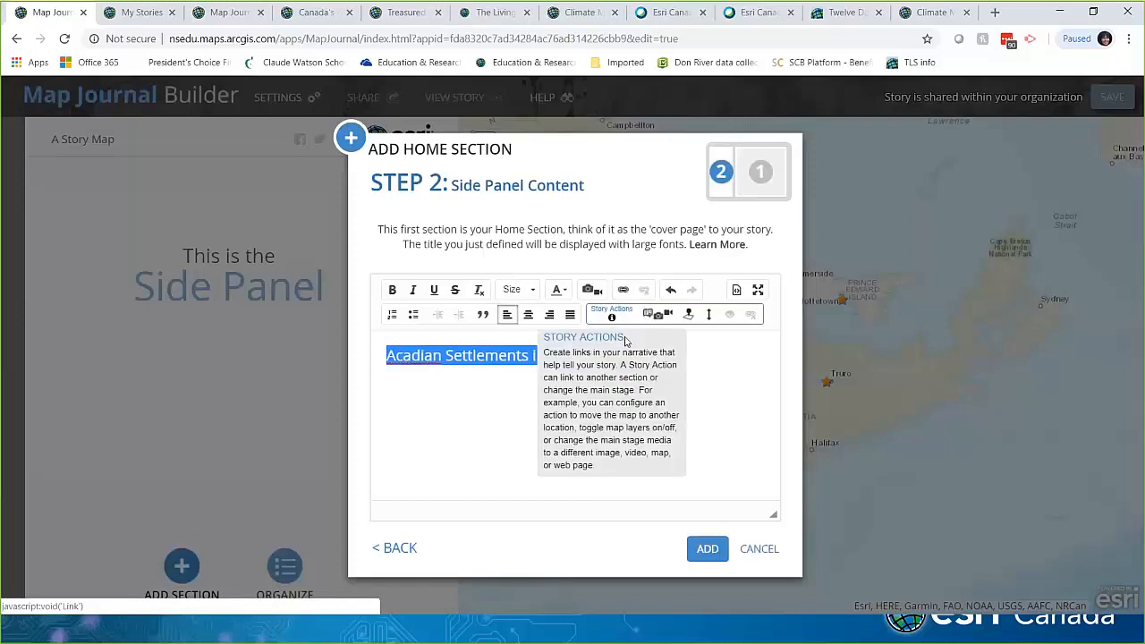
left_click(615, 352)
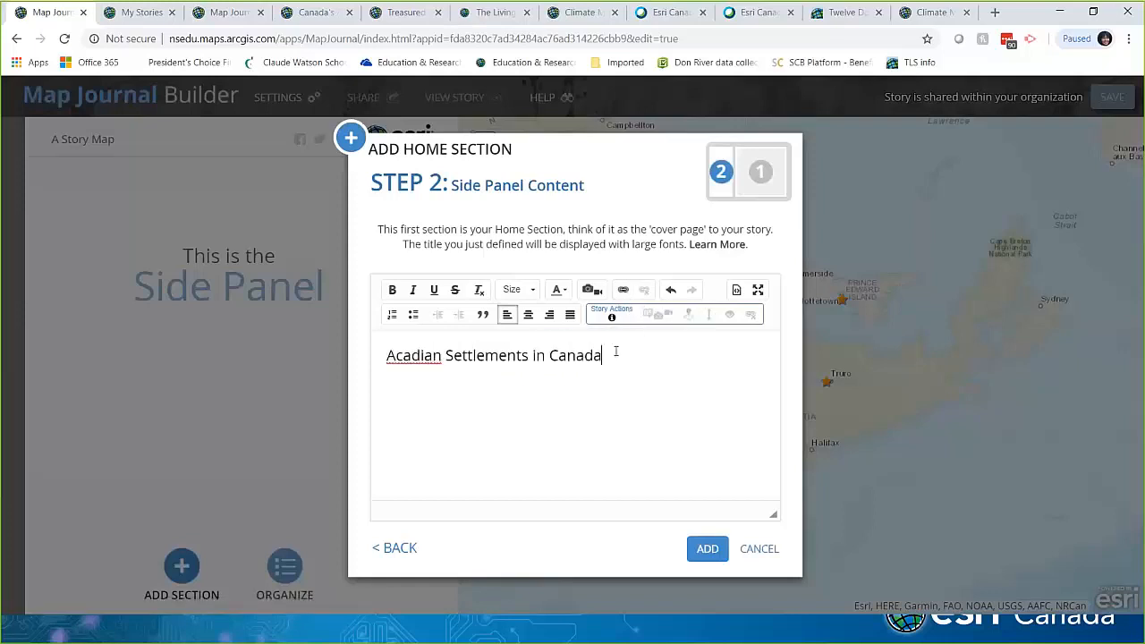
left_click(591, 290)
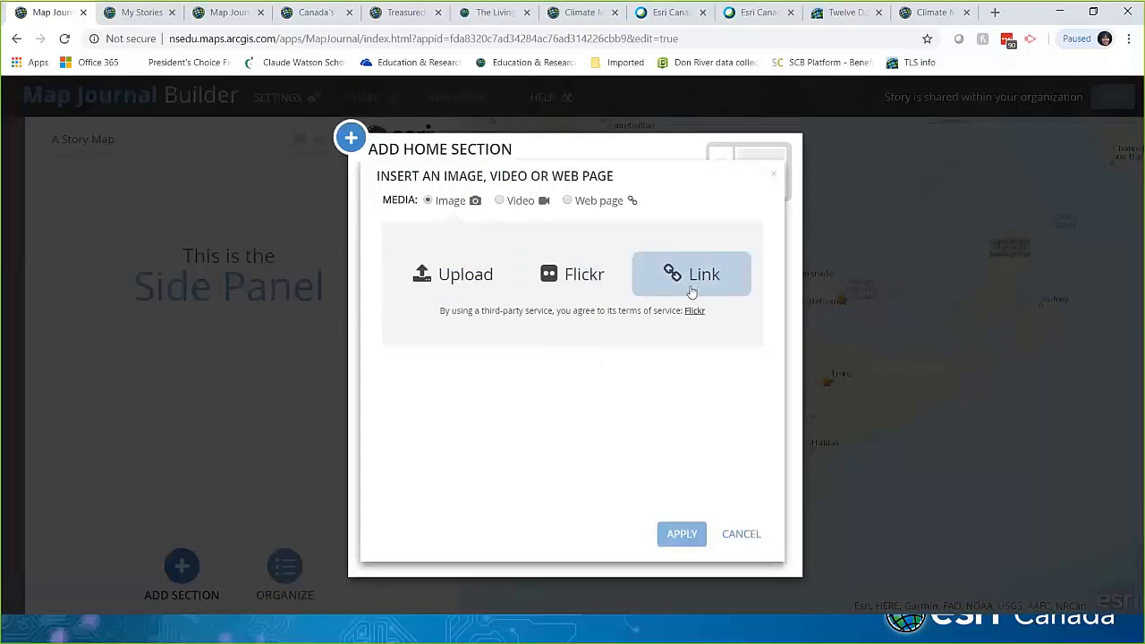
left_click(515, 203)
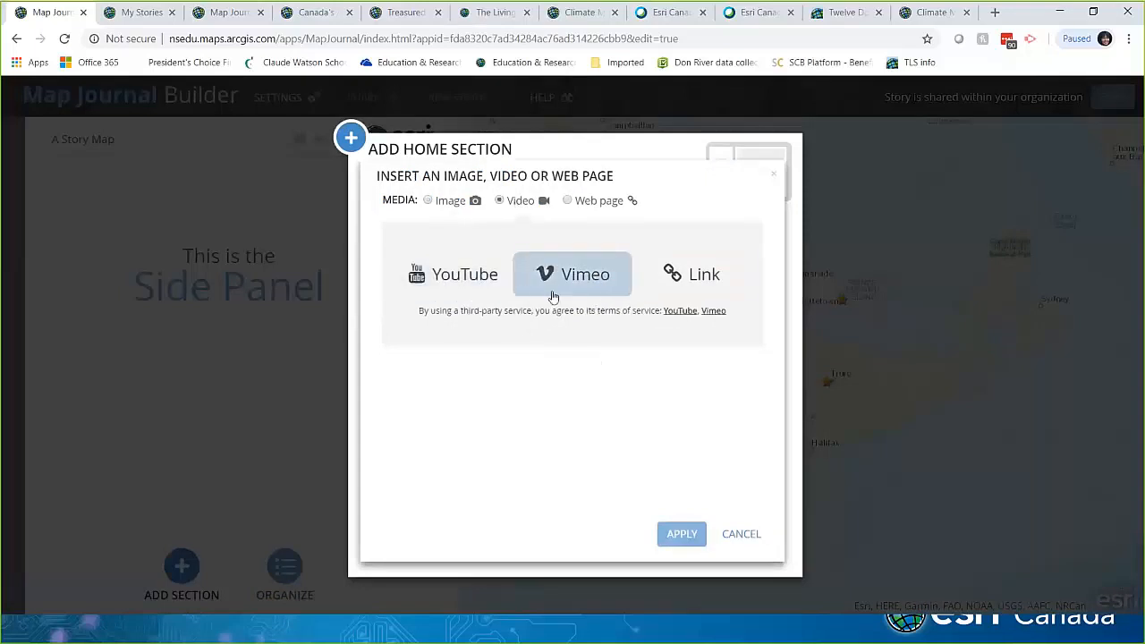
left_click(568, 201)
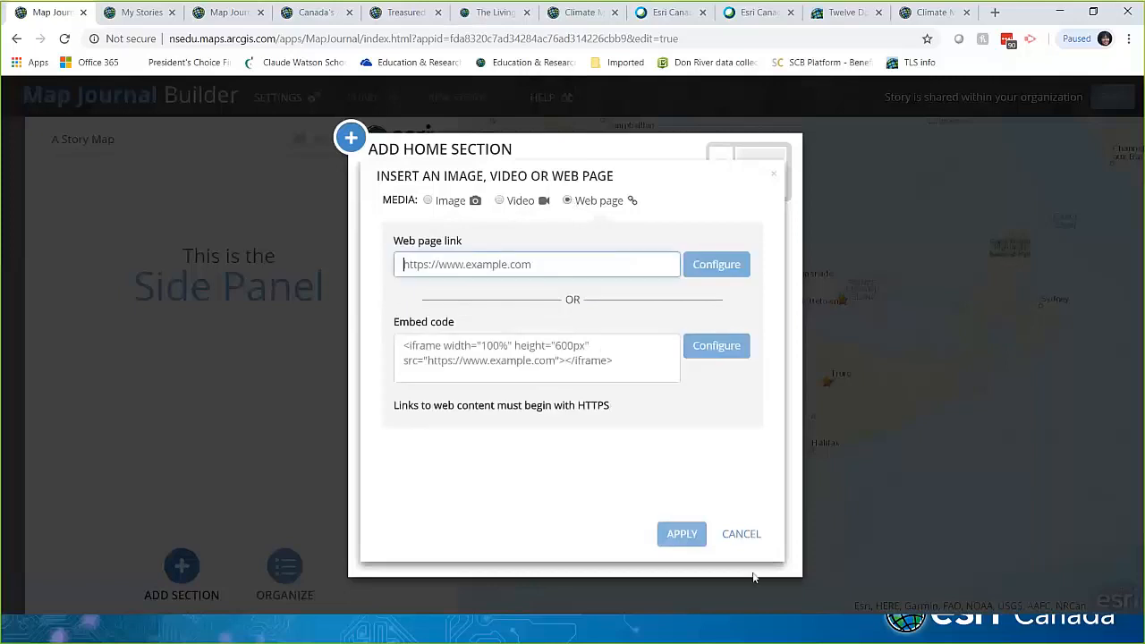
left_click(743, 533)
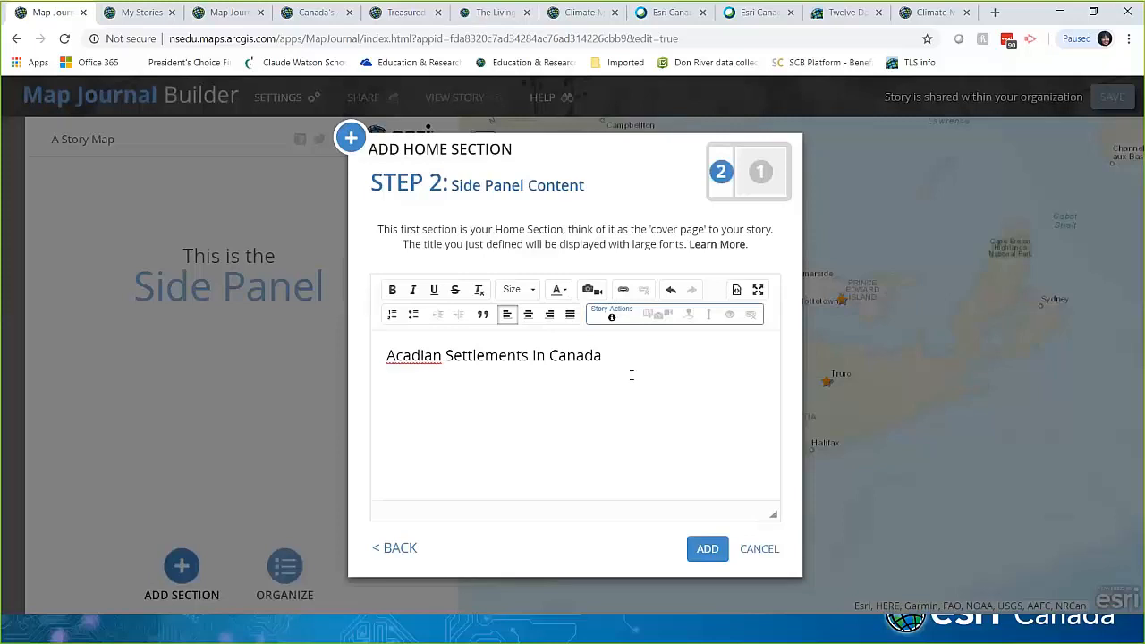
double_click(587, 356)
mouse_move(612, 317)
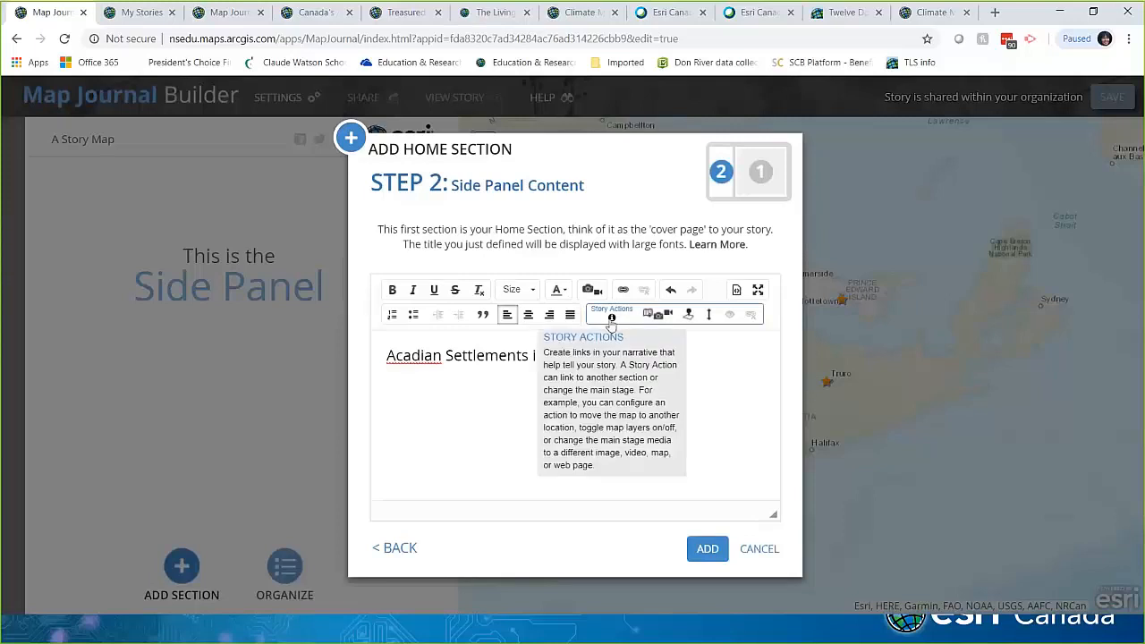
left_click(577, 358)
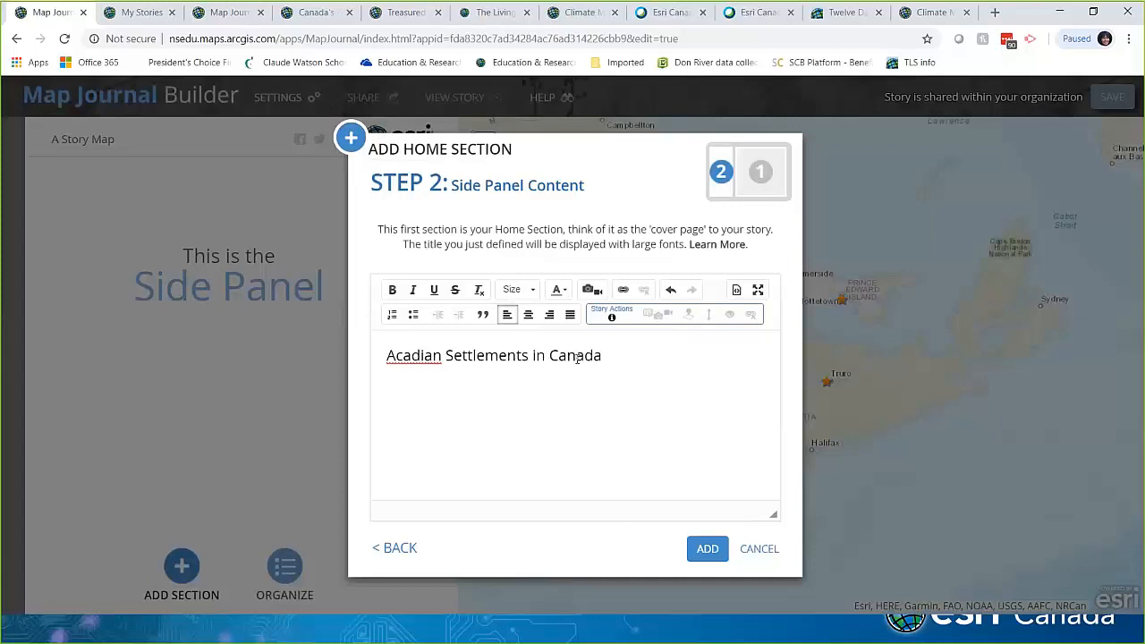
double_click(577, 355)
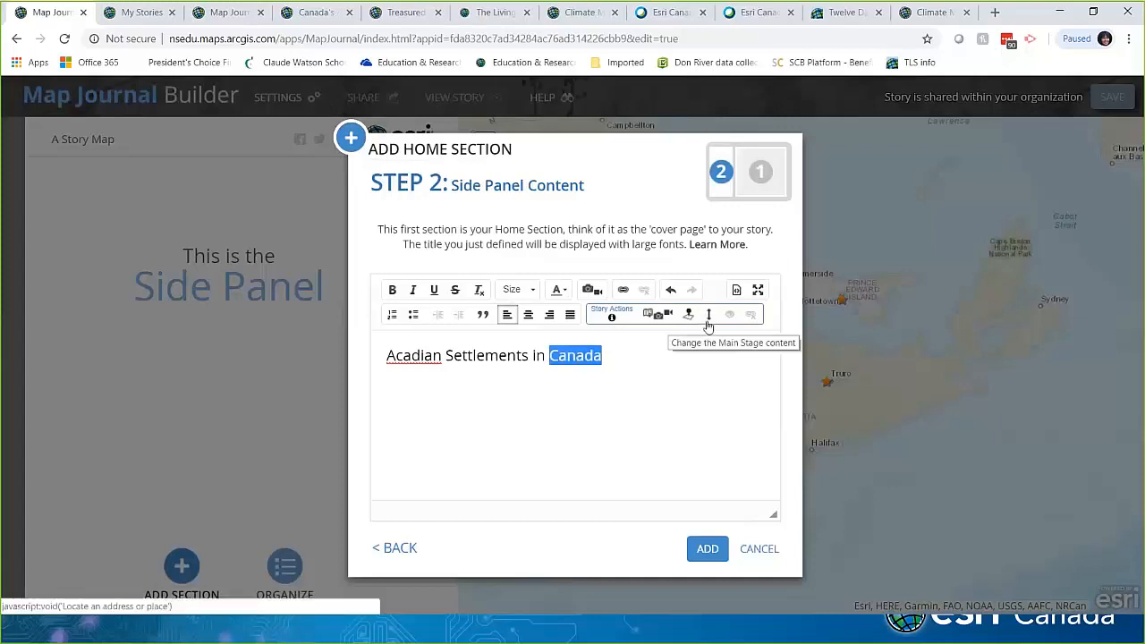
left_click(651, 318)
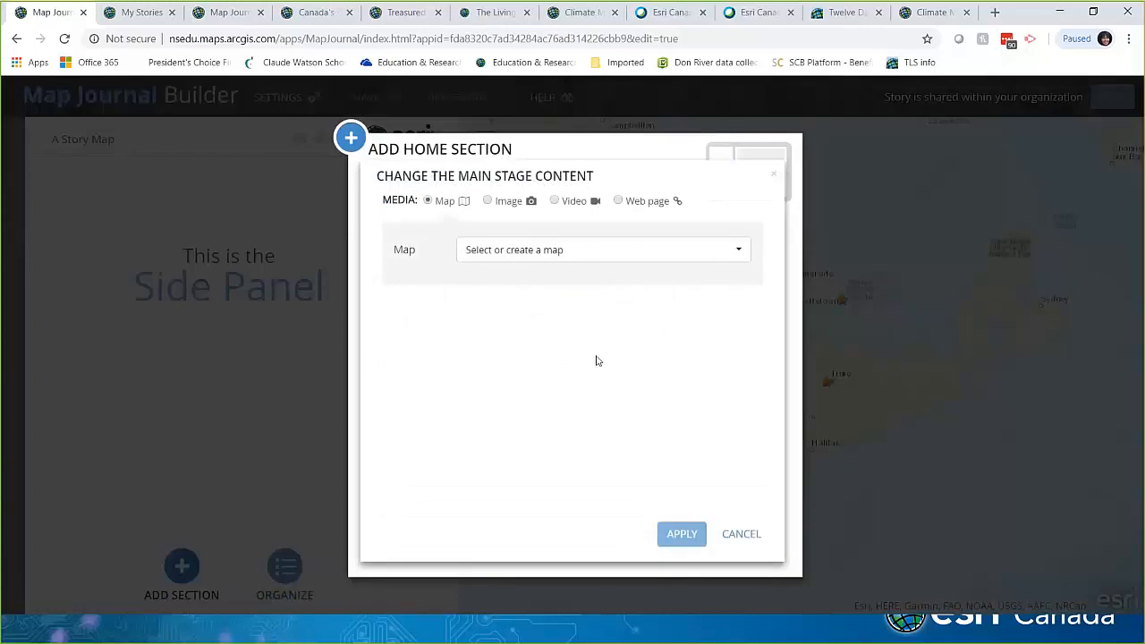
left_click(613, 251)
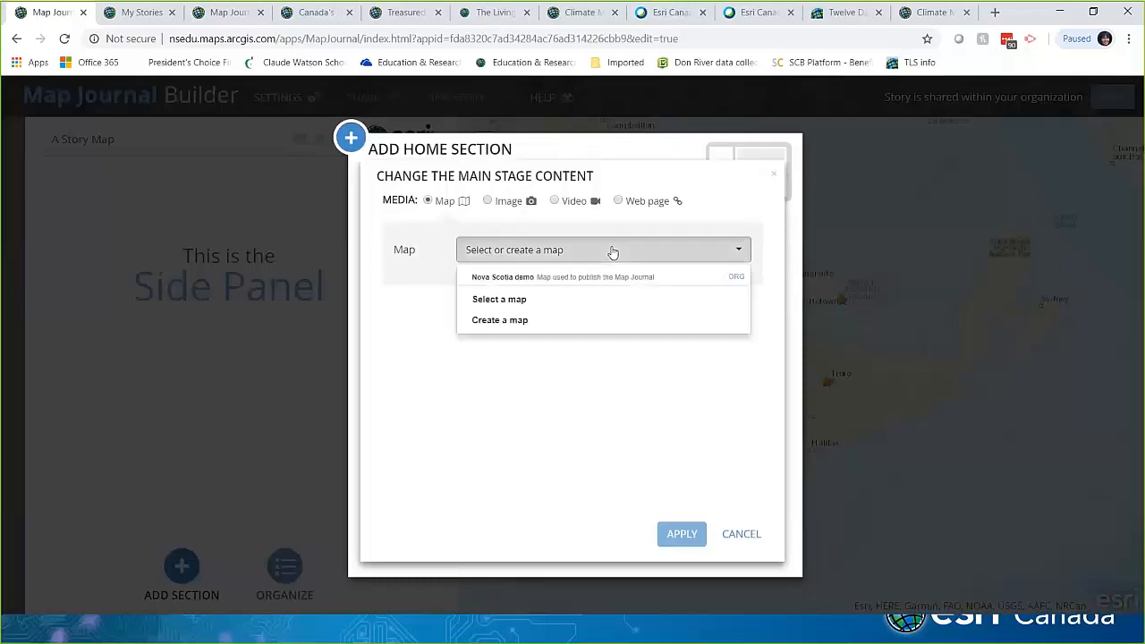
left_click(678, 427)
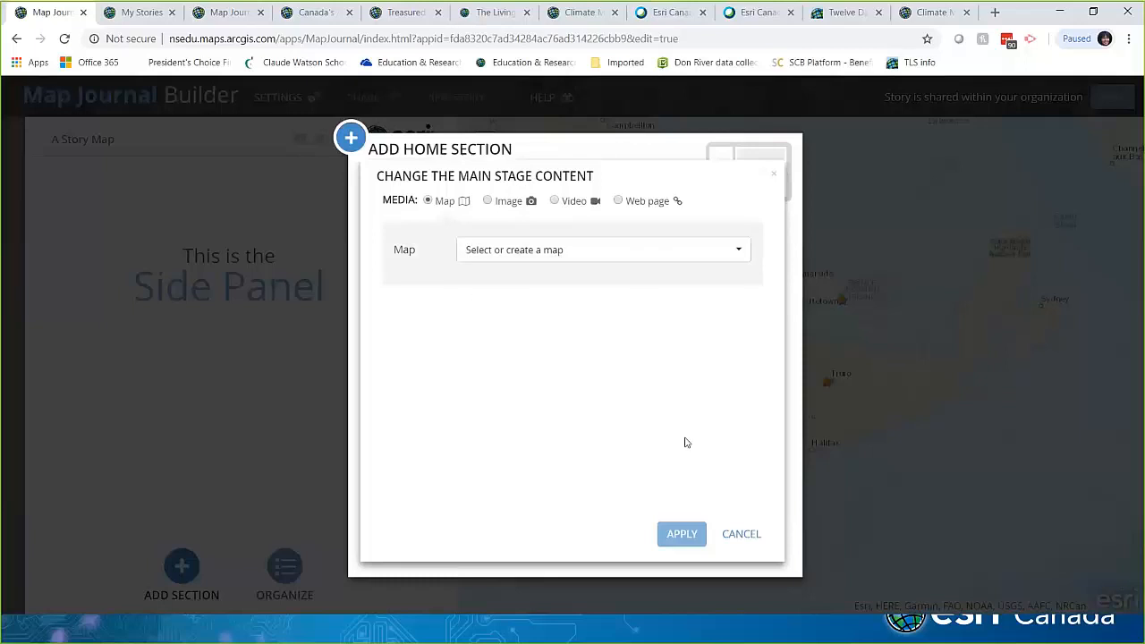
left_click(493, 202)
left_click(571, 201)
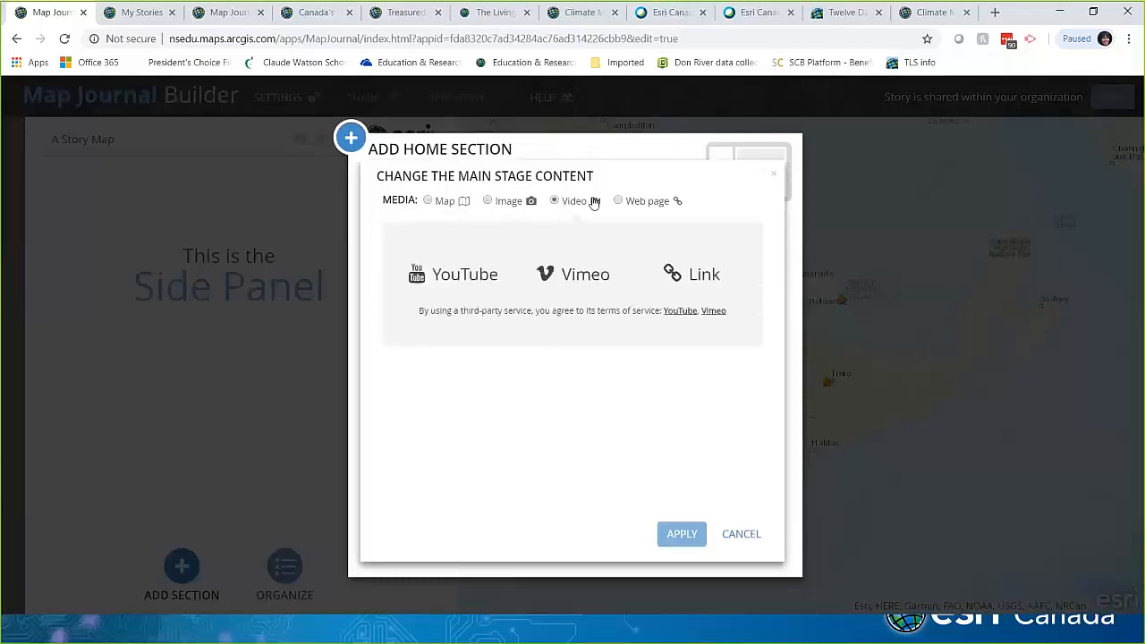
left_click(626, 201)
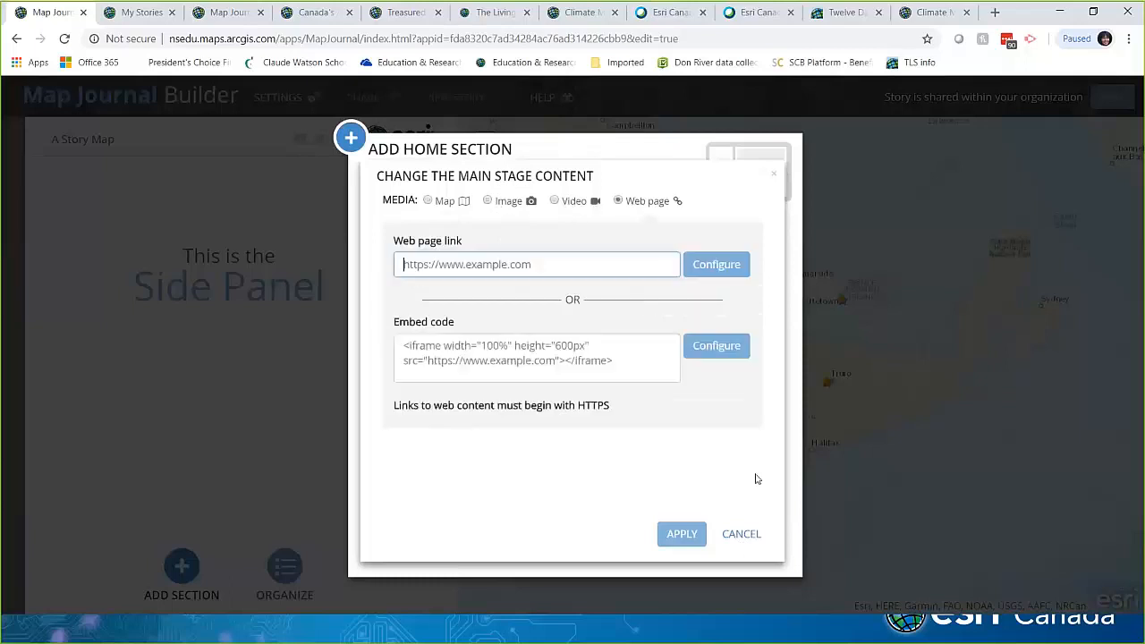
left_click(742, 534)
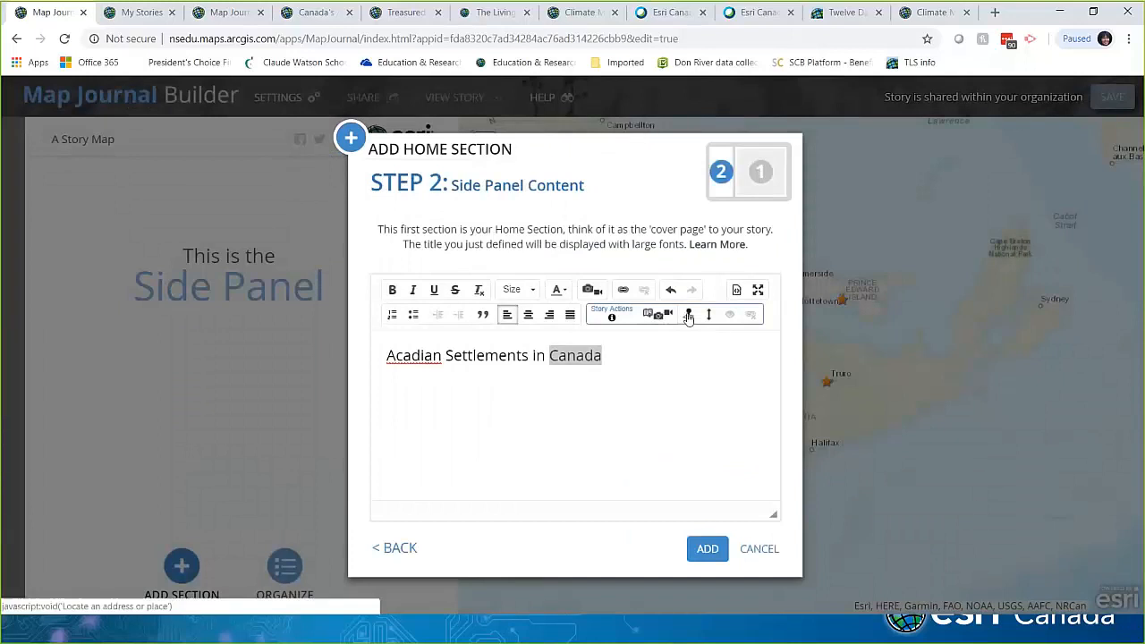
Step: Try the Locate address and Navigate to section actions on 'Canada', cancel both, then add the home section
left_click(688, 316)
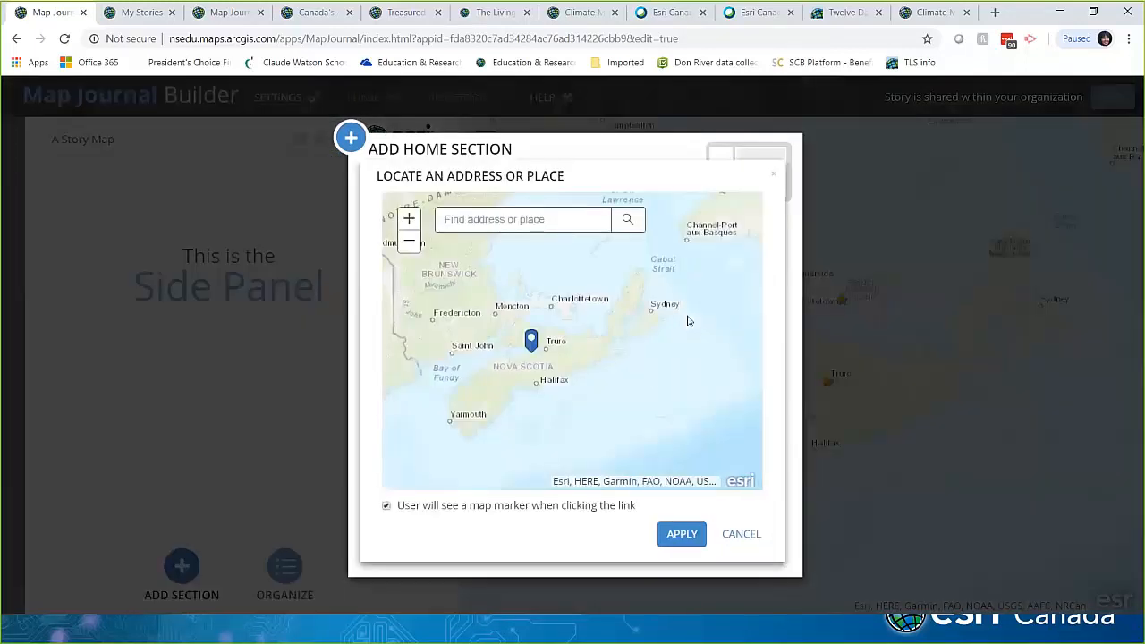
scroll(652, 378, "down", 3)
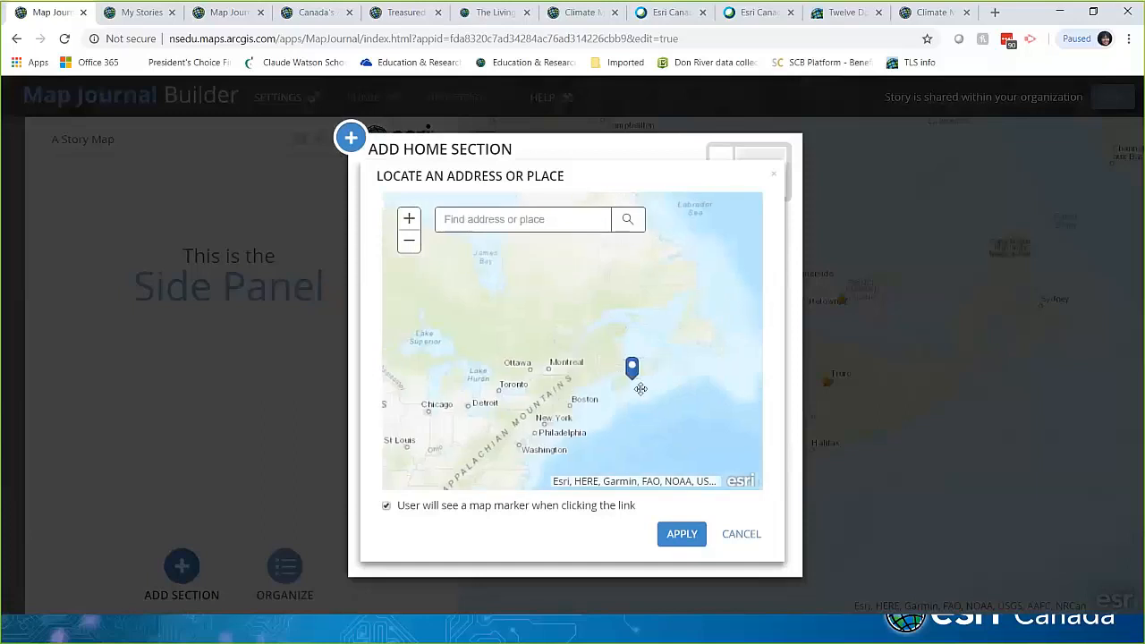
scroll(640, 388, "down", 2)
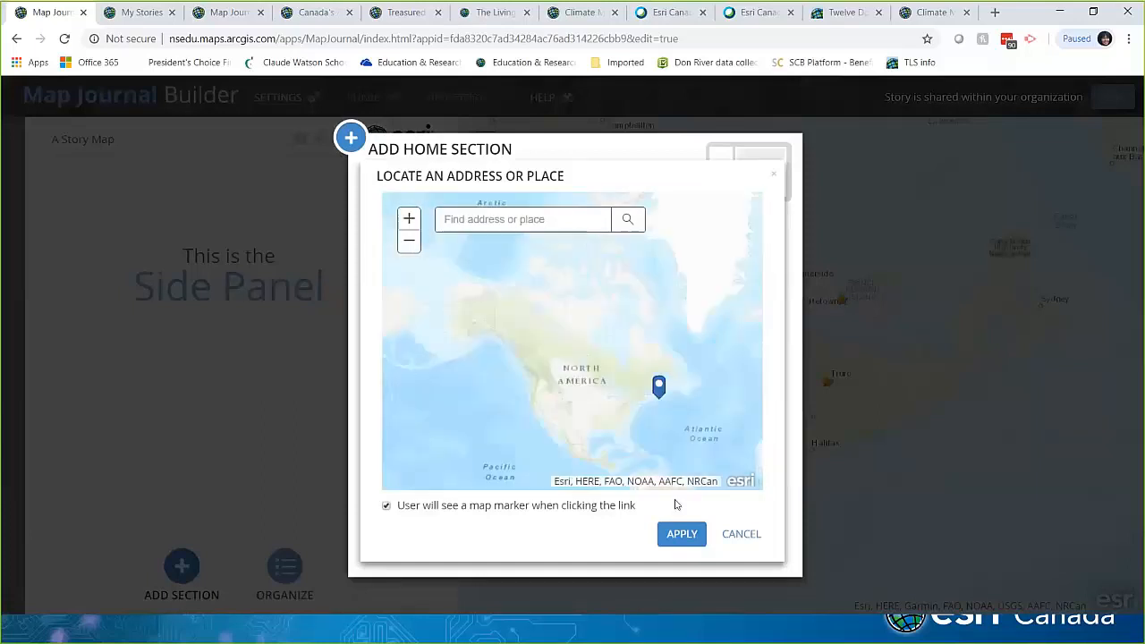
left_click(738, 534)
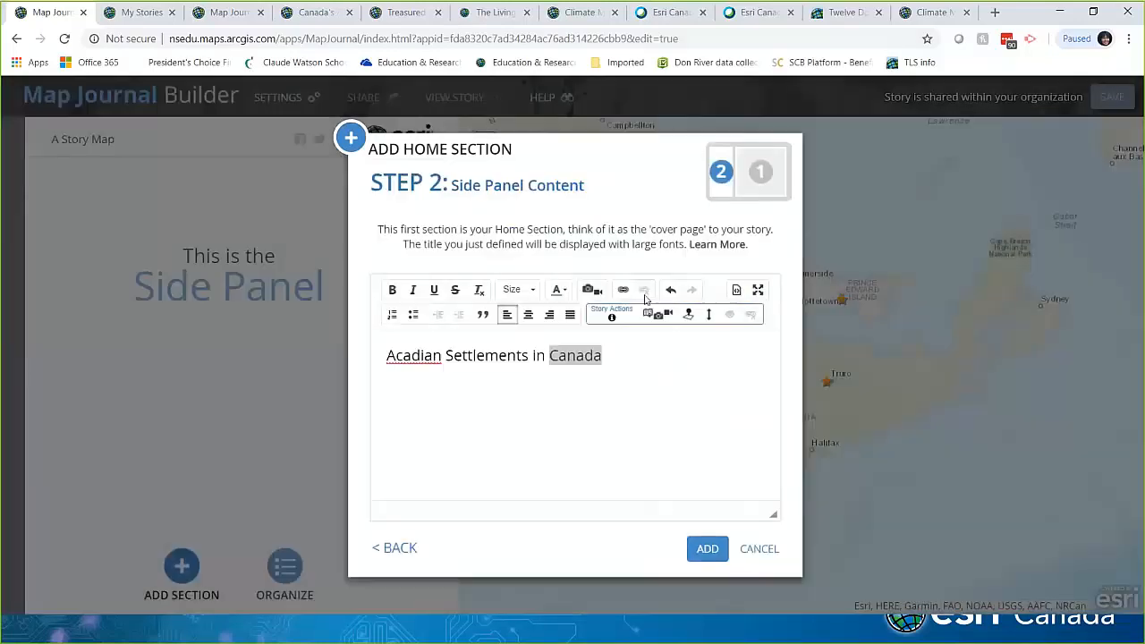
left_click(708, 317)
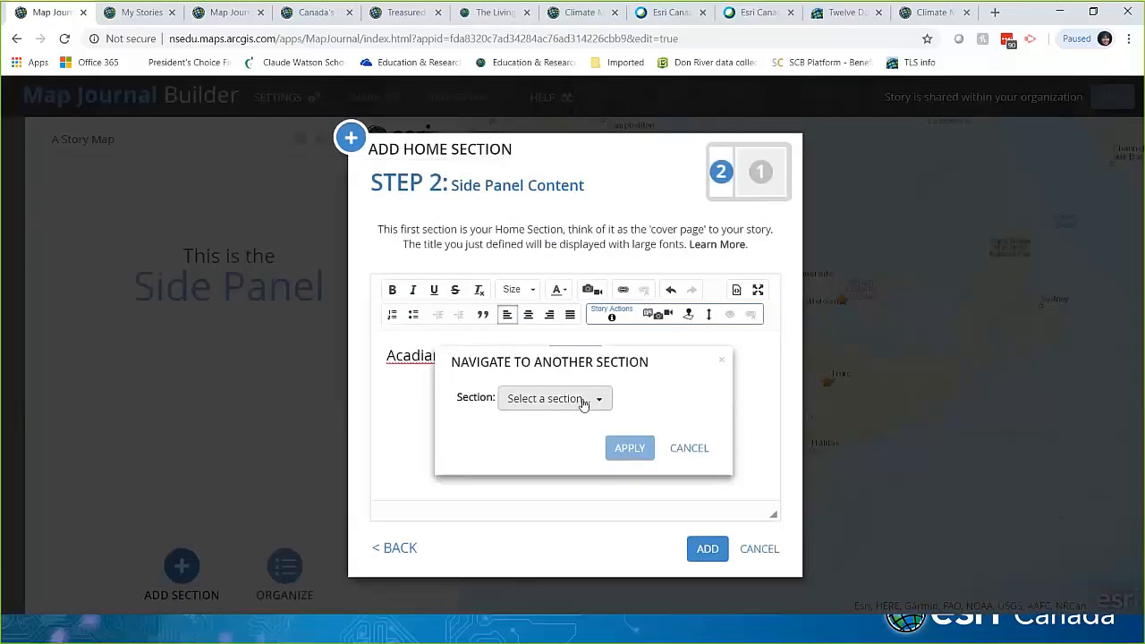
left_click(685, 449)
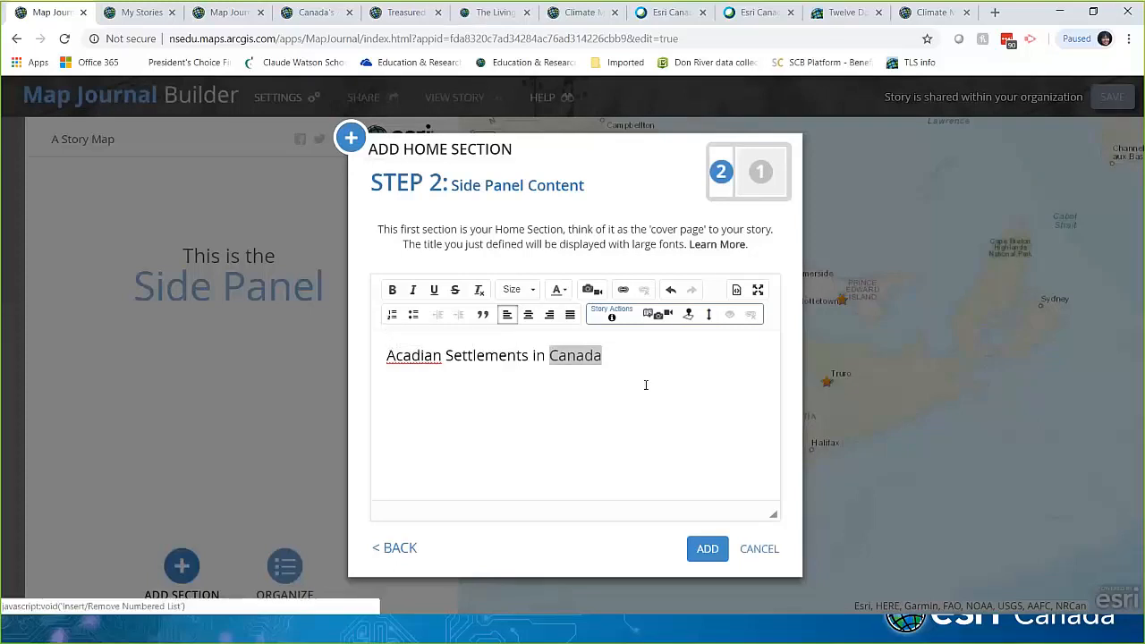
left_click(706, 555)
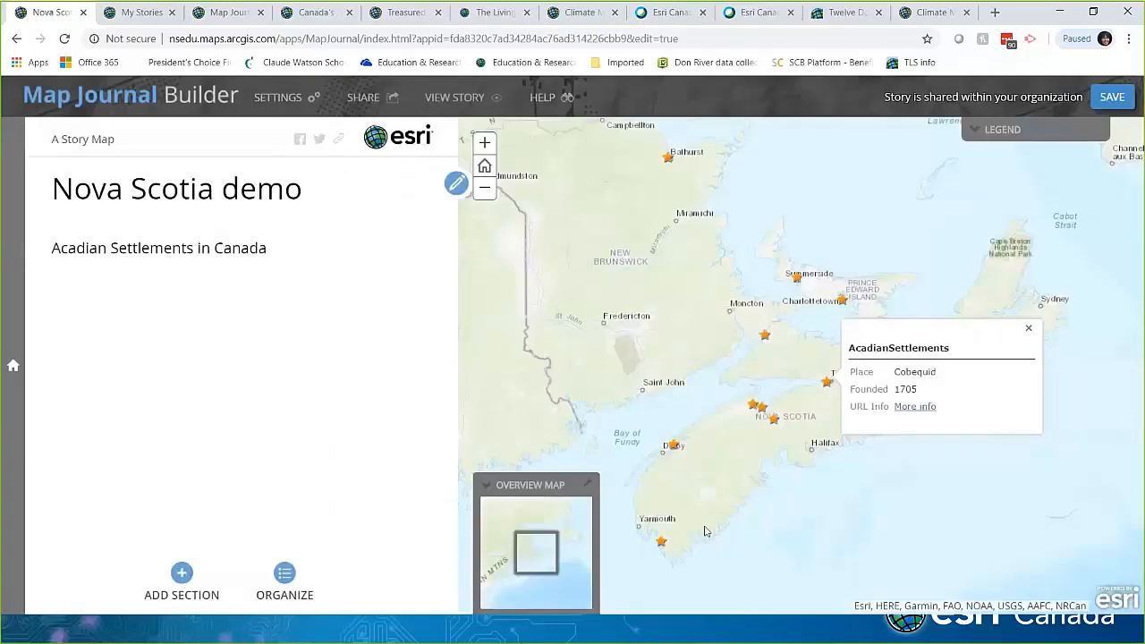
Step: Start a new section titled 'slide 2' using the Demo 3 map at a custom location
left_click(182, 574)
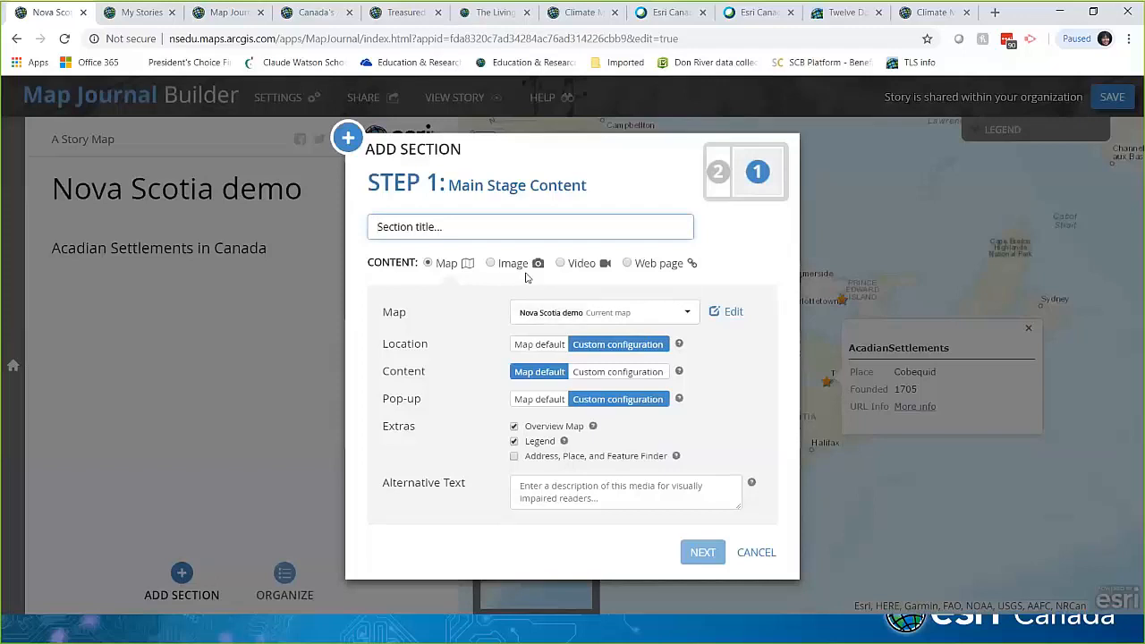
type("slide 2")
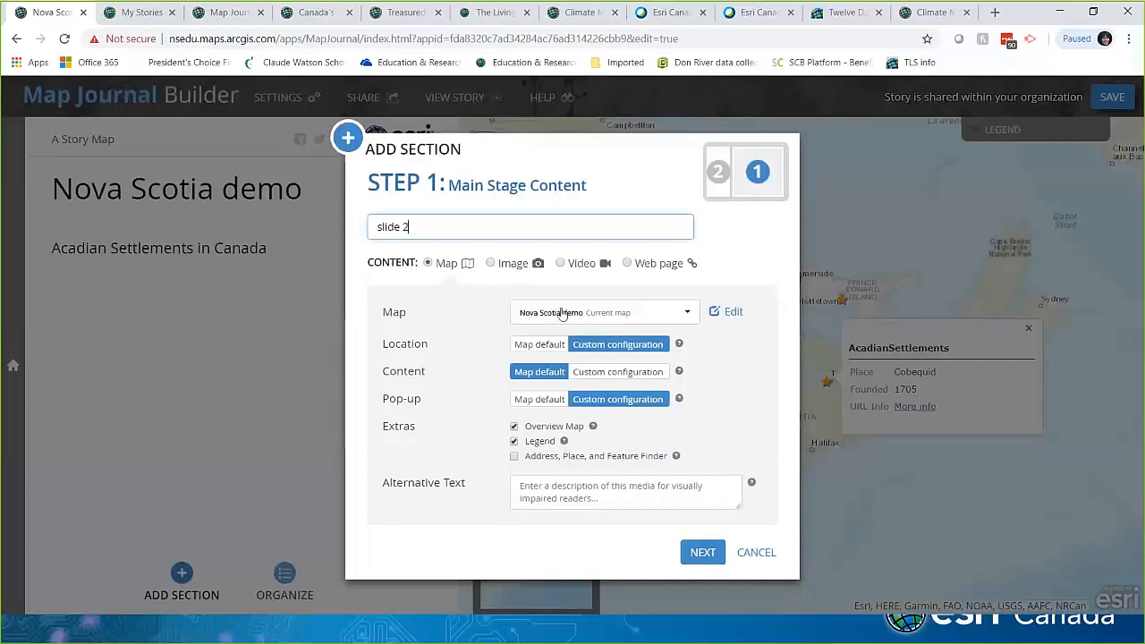
left_click(671, 317)
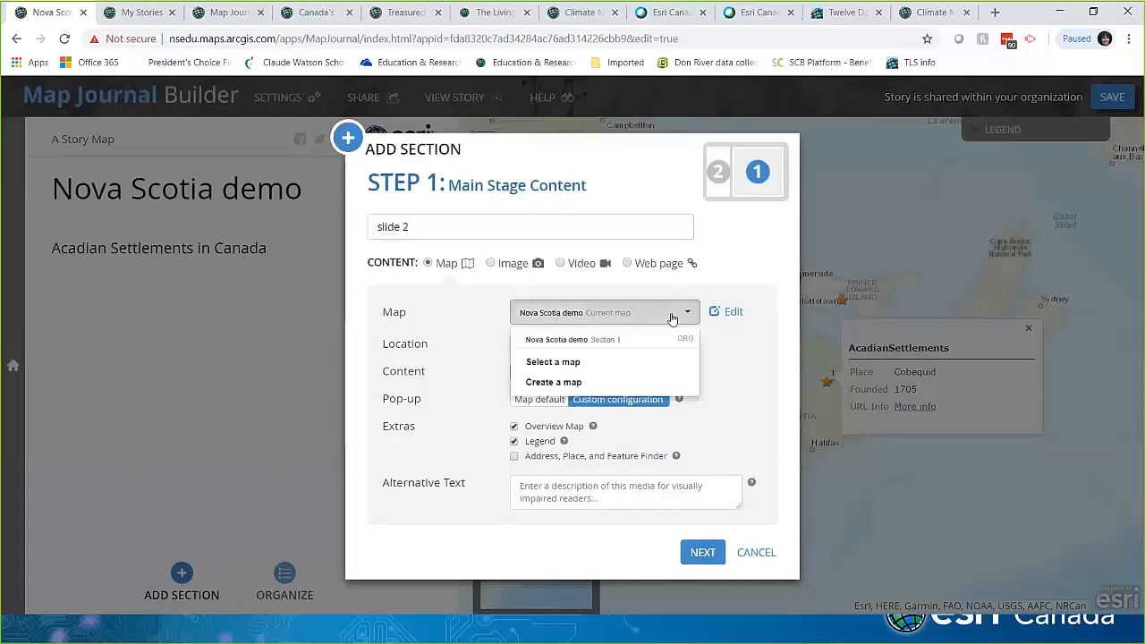
left_click(569, 364)
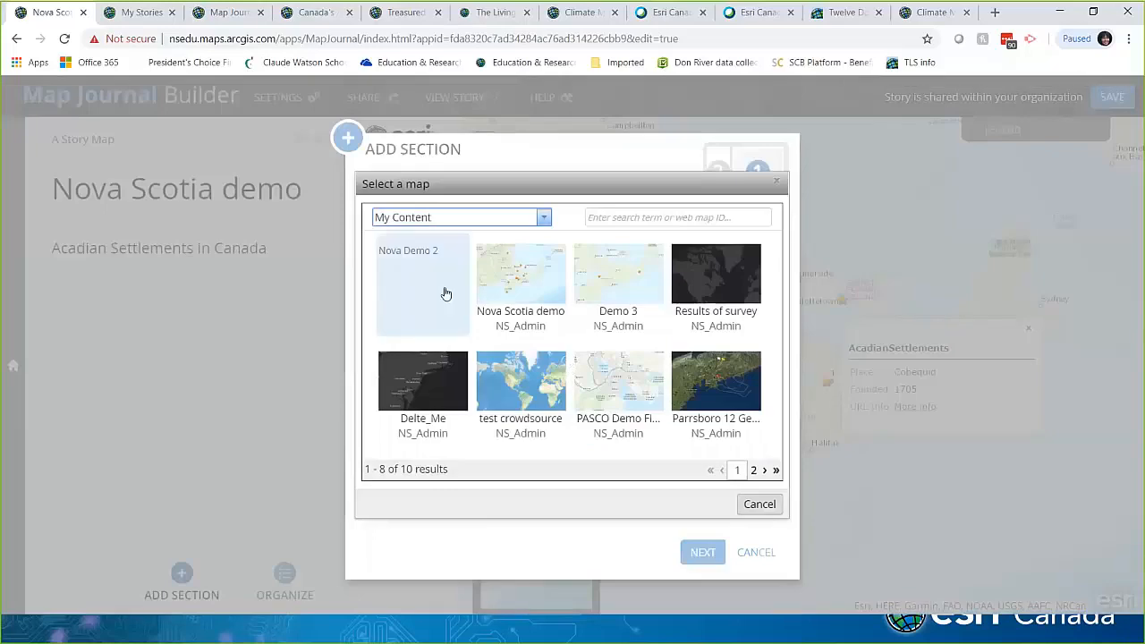
left_click(605, 288)
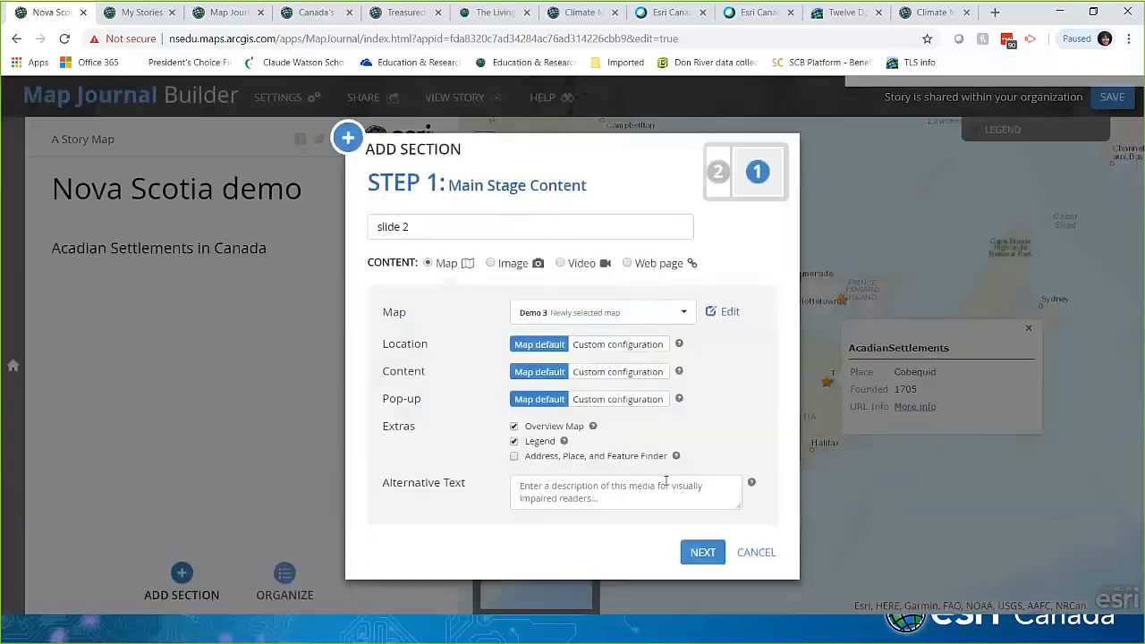
left_click(617, 344)
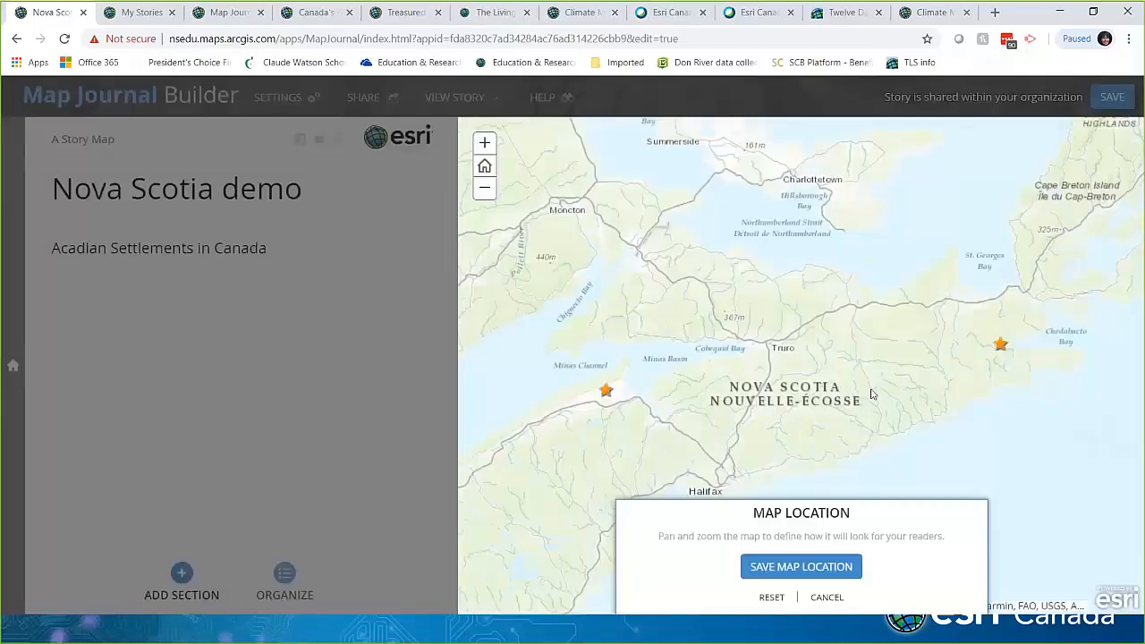
left_click(776, 567)
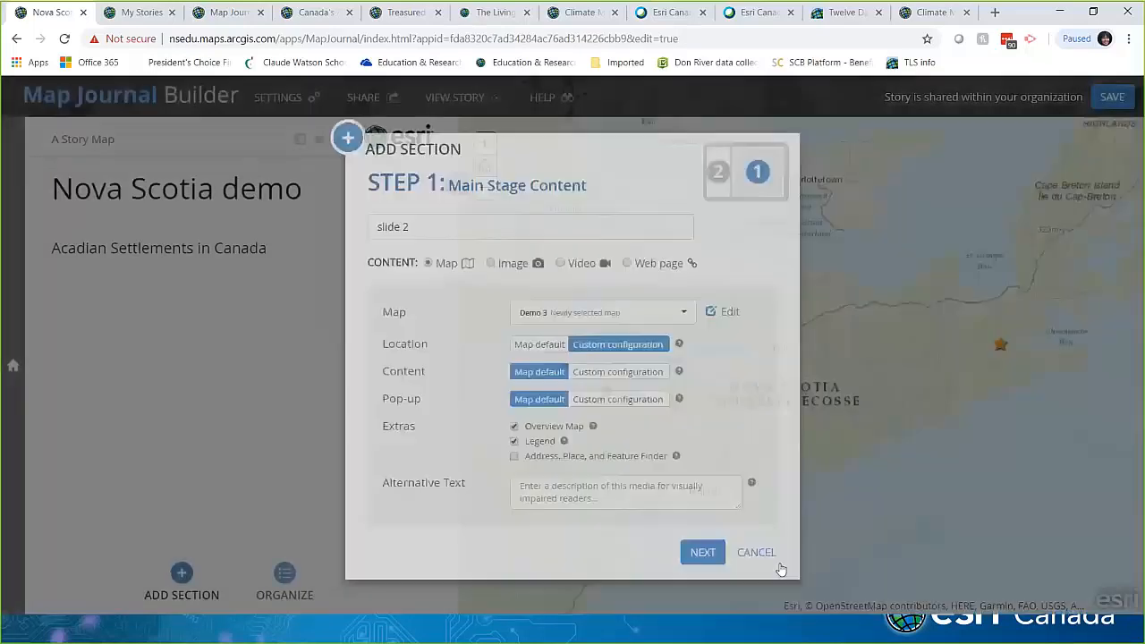
left_click(634, 349)
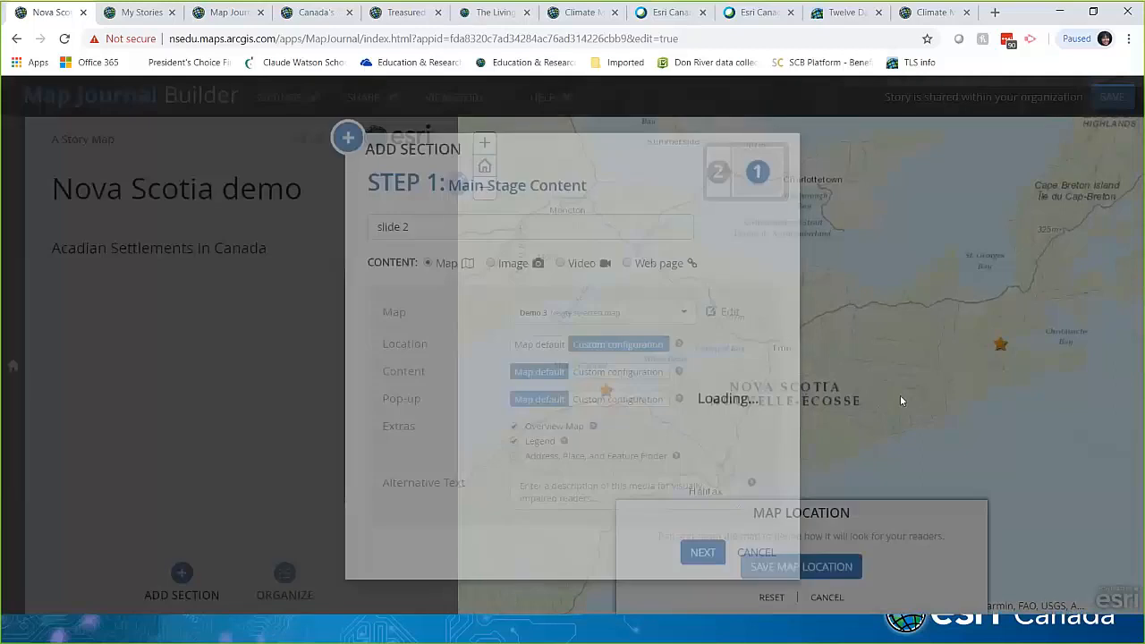
left_click(823, 569)
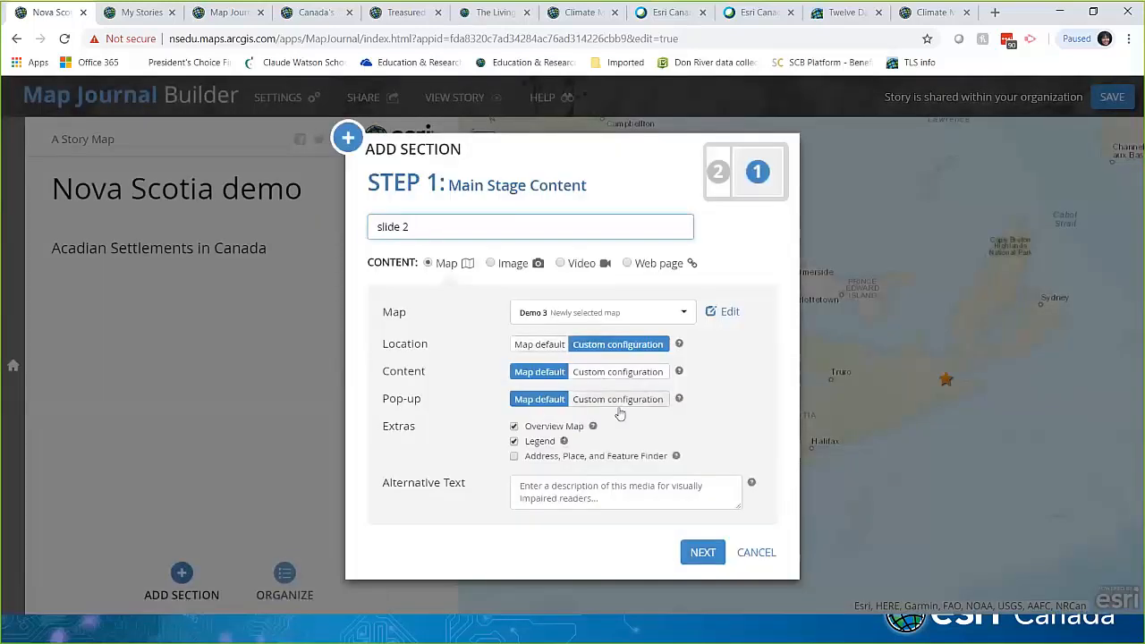
Step: Enter 'Info' as the slide 2 side panel text and add the section
left_click(691, 548)
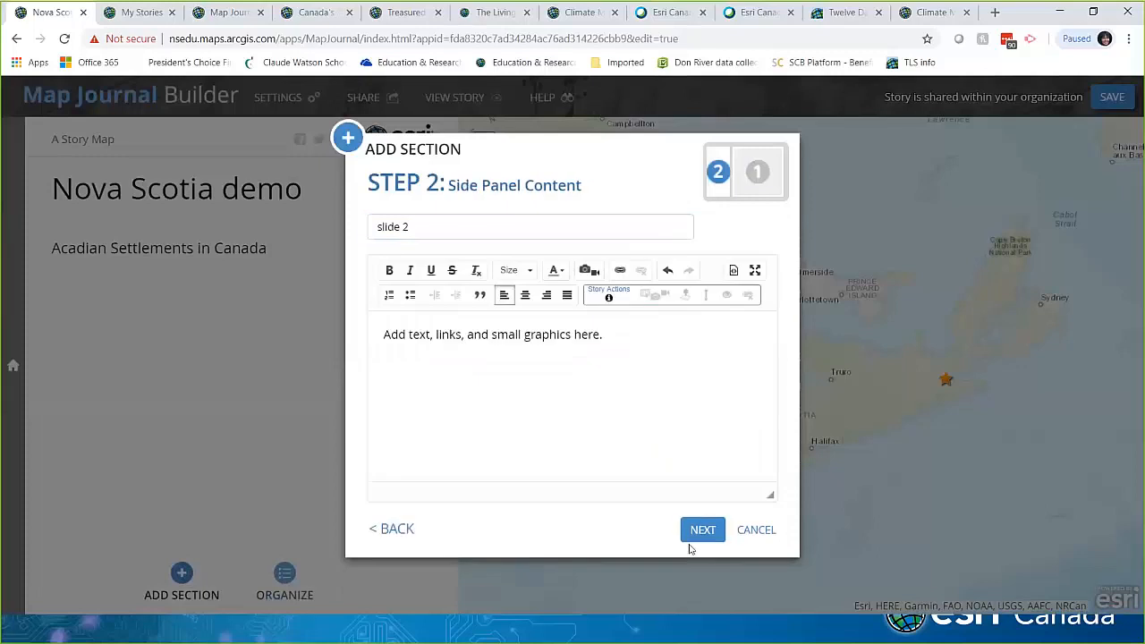
left_click(625, 337)
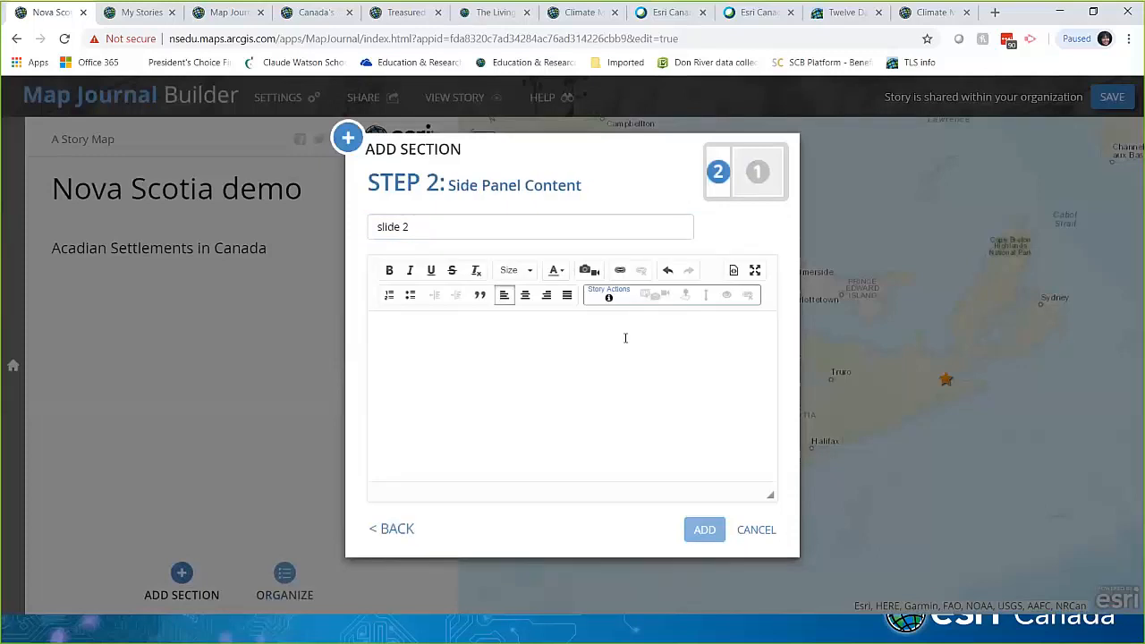
type("Info")
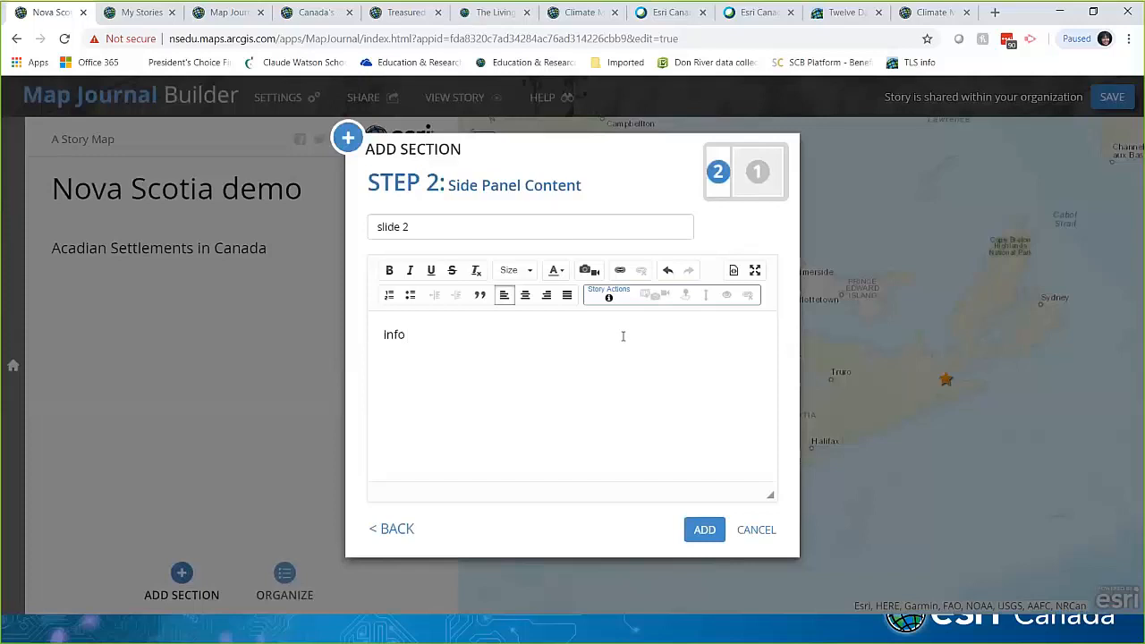
left_click(704, 530)
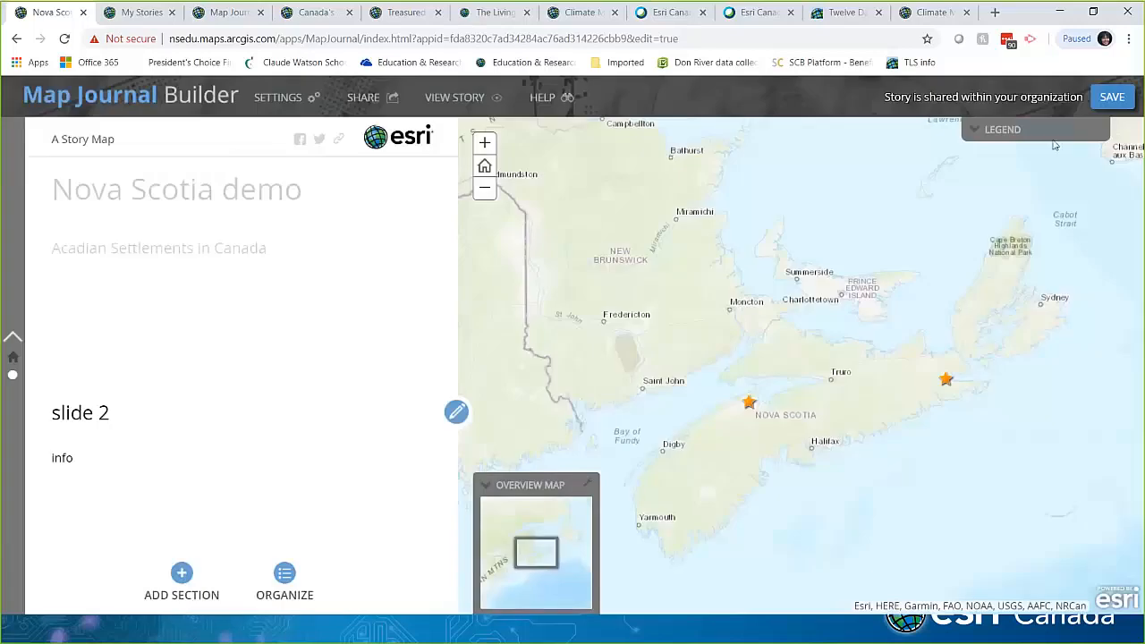
Step: Save the story, then review the section order in Organize and cancel without changes
left_click(1105, 99)
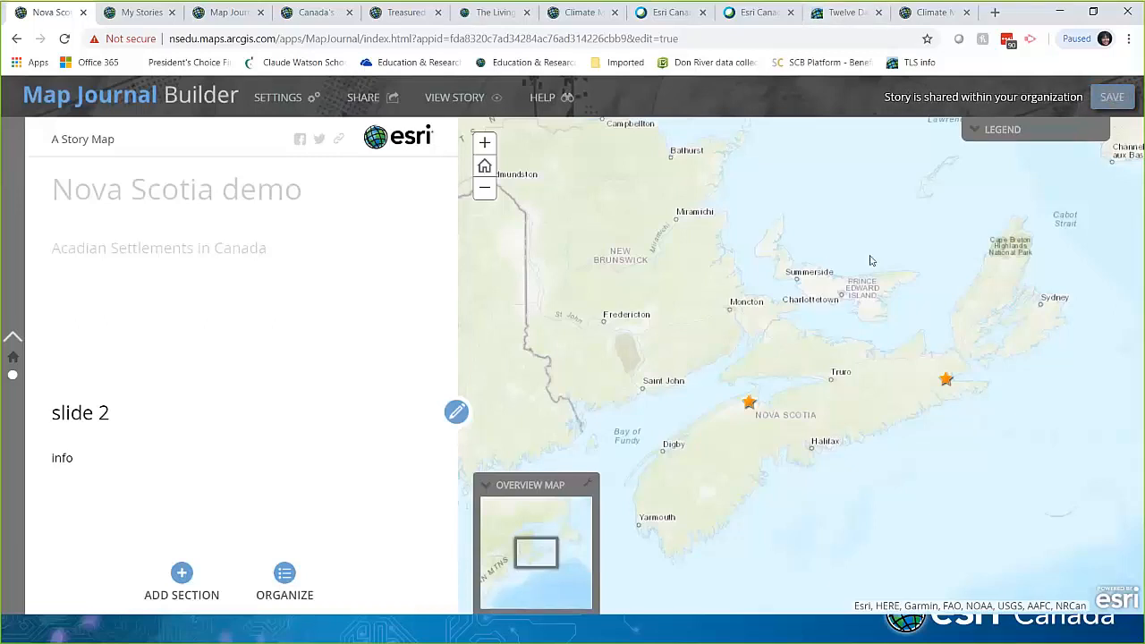
left_click(284, 575)
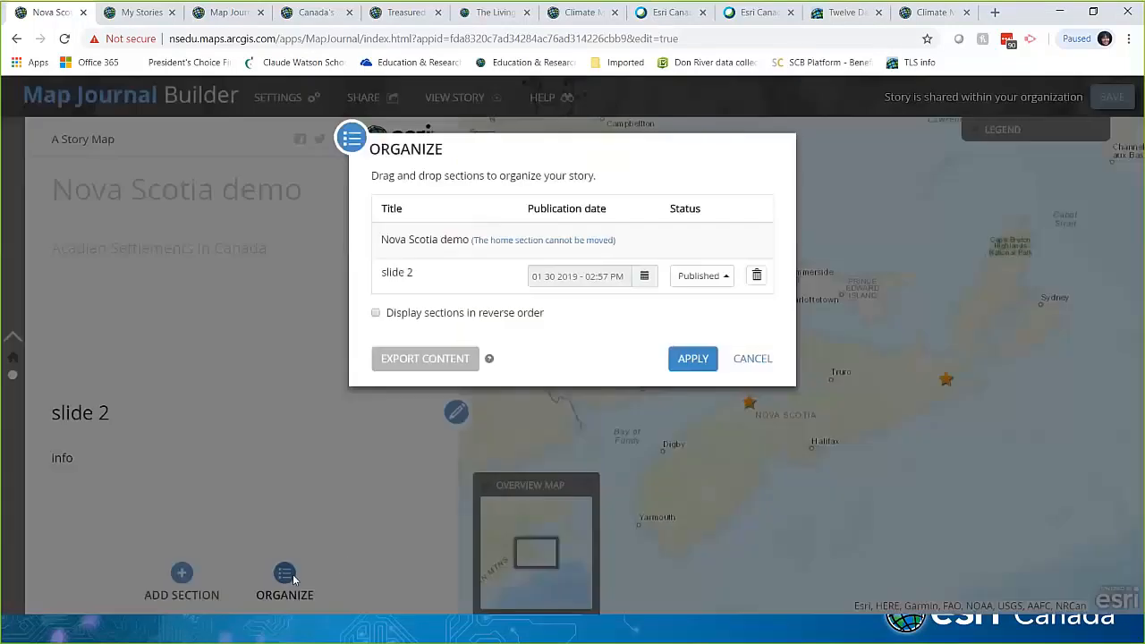
left_click(751, 359)
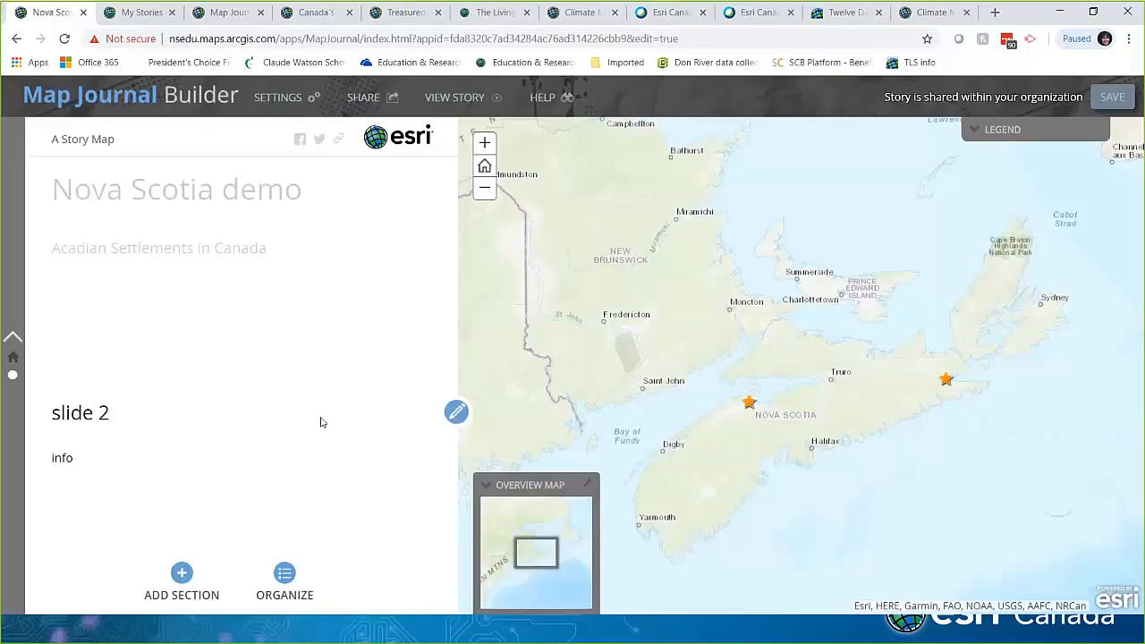
Step: In story settings, choose the Floating Panel layout and the light theme
left_click(280, 97)
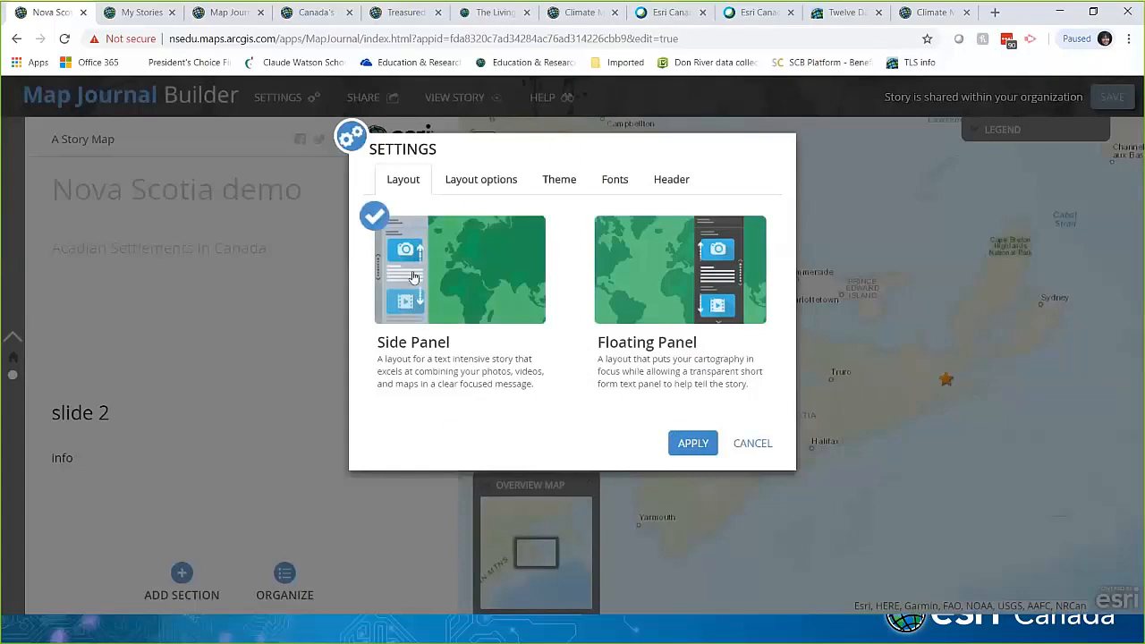
left_click(650, 321)
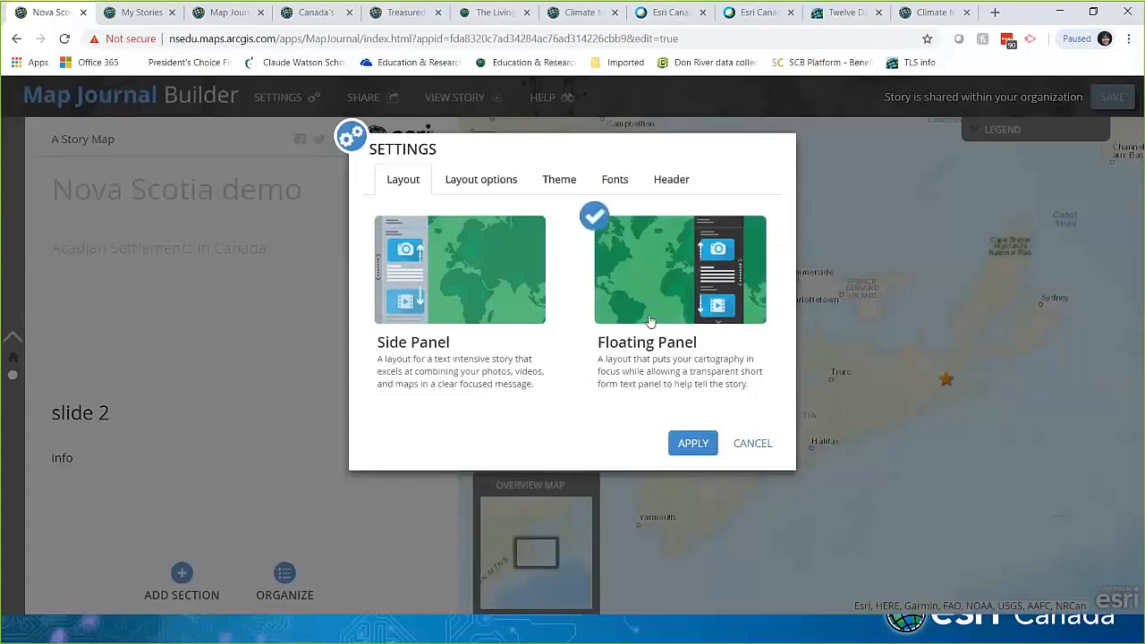
left_click(486, 191)
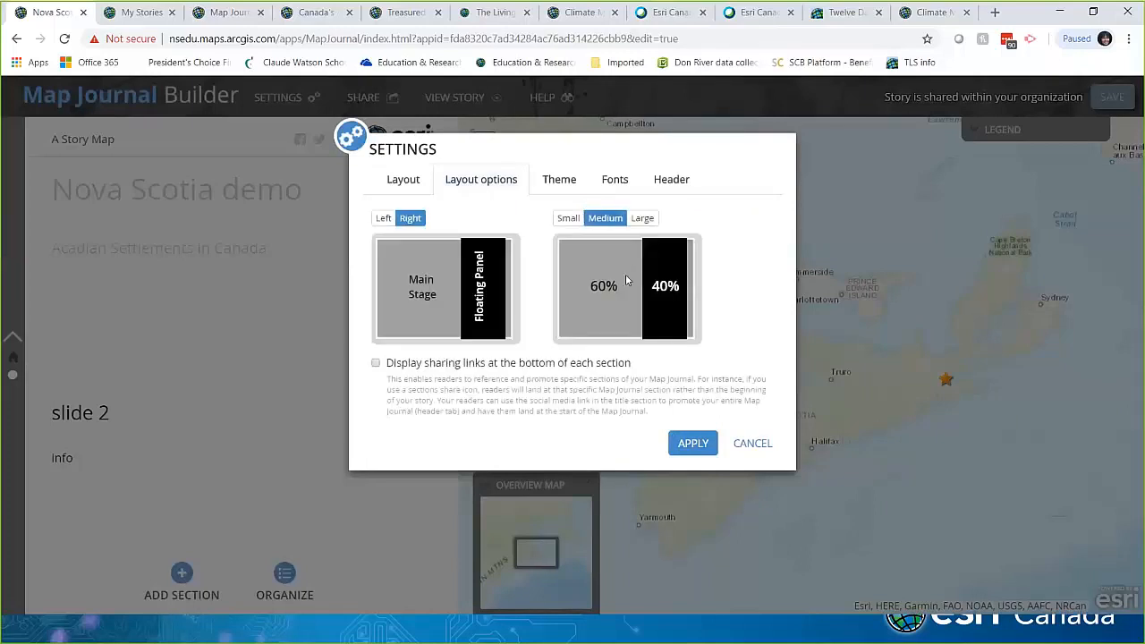
left_click(576, 183)
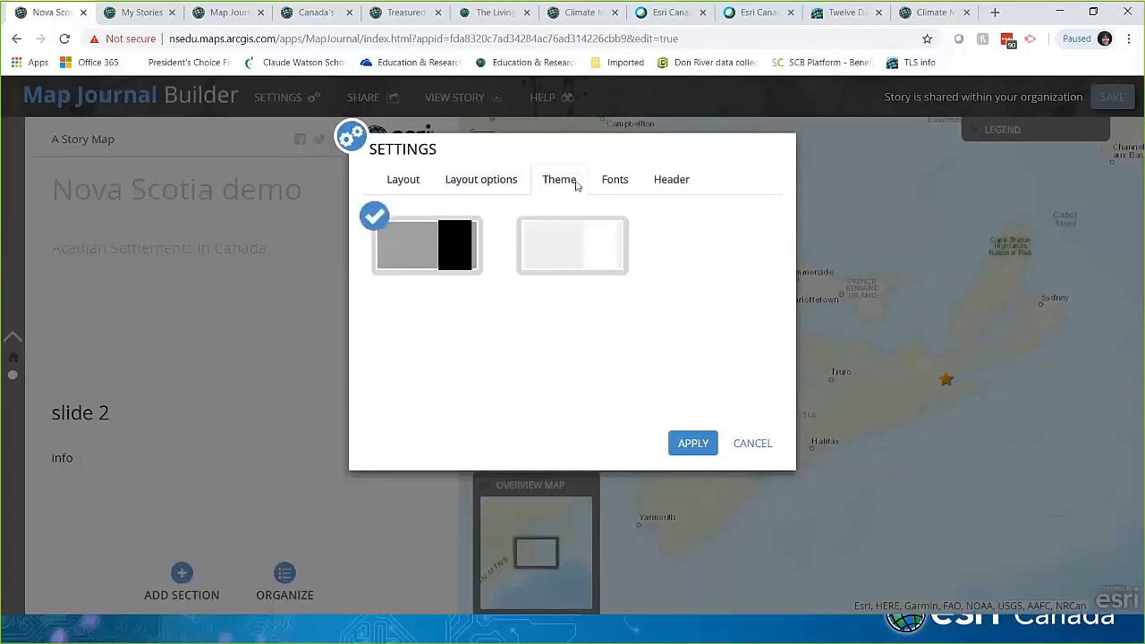
left_click(597, 248)
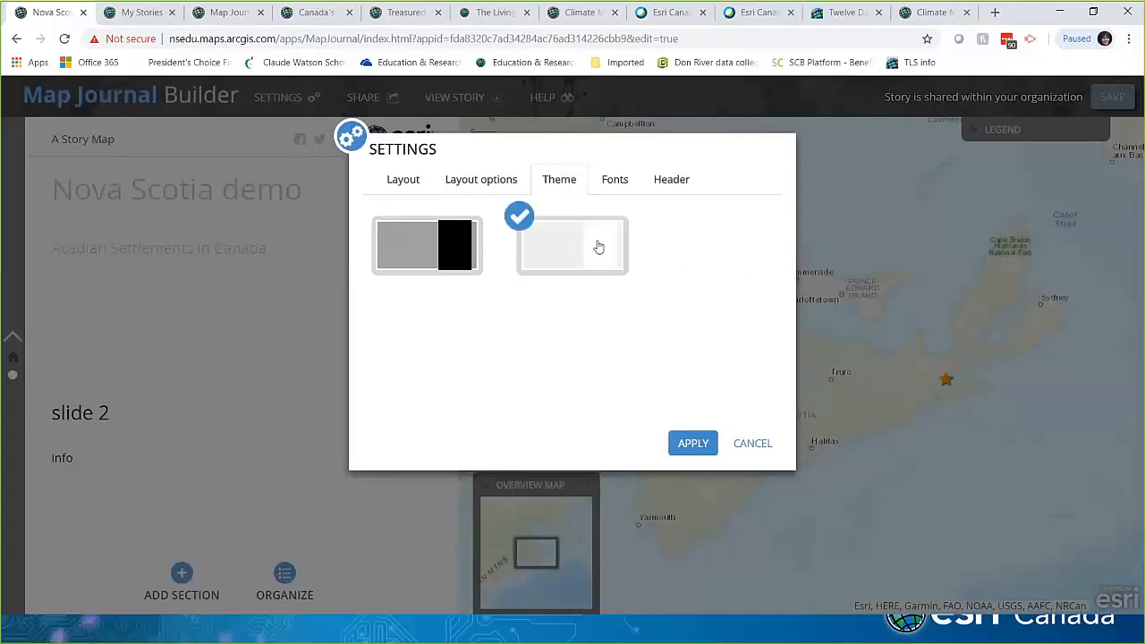
Step: Review the font and header settings unchanged, then apply the new settings
left_click(613, 183)
left_click(582, 231)
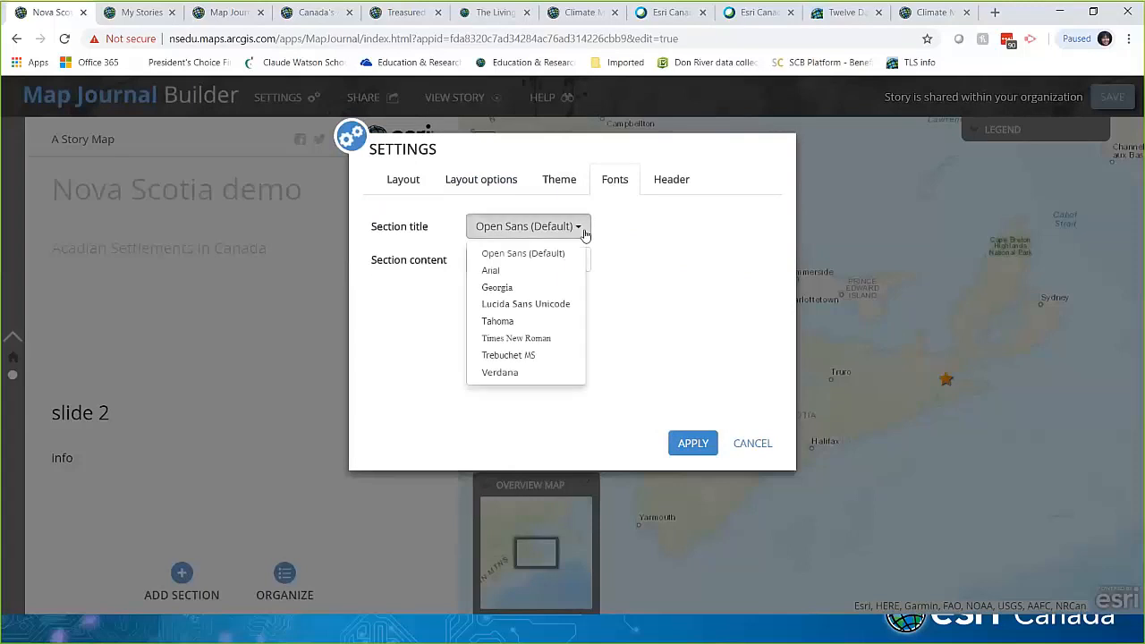
left_click(581, 230)
left_click(664, 183)
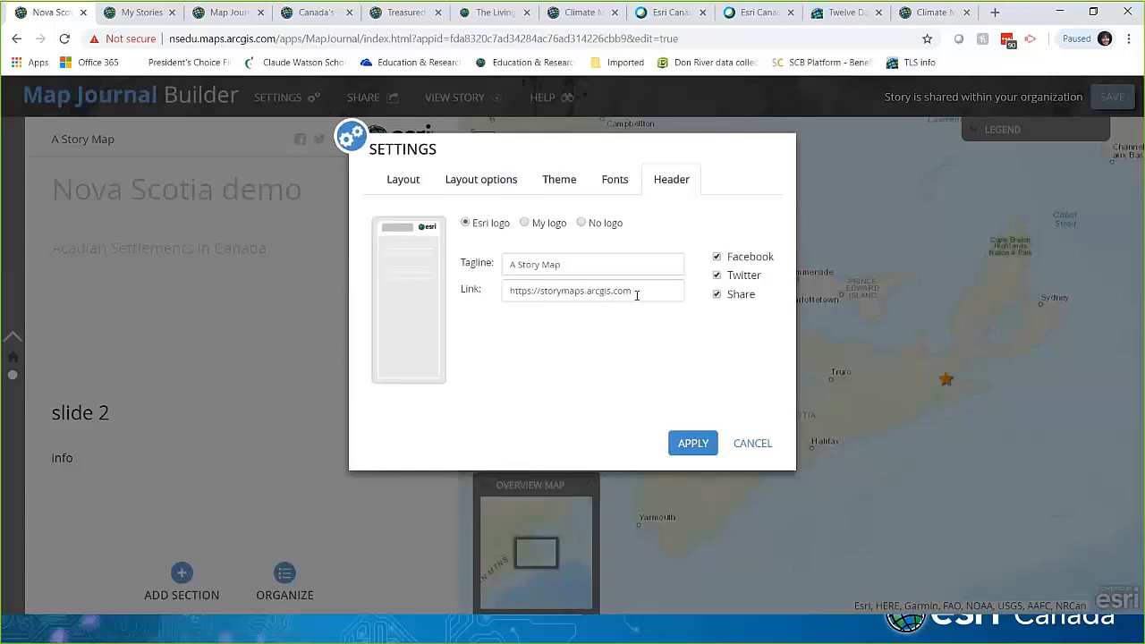
left_click_drag(633, 290, 500, 293)
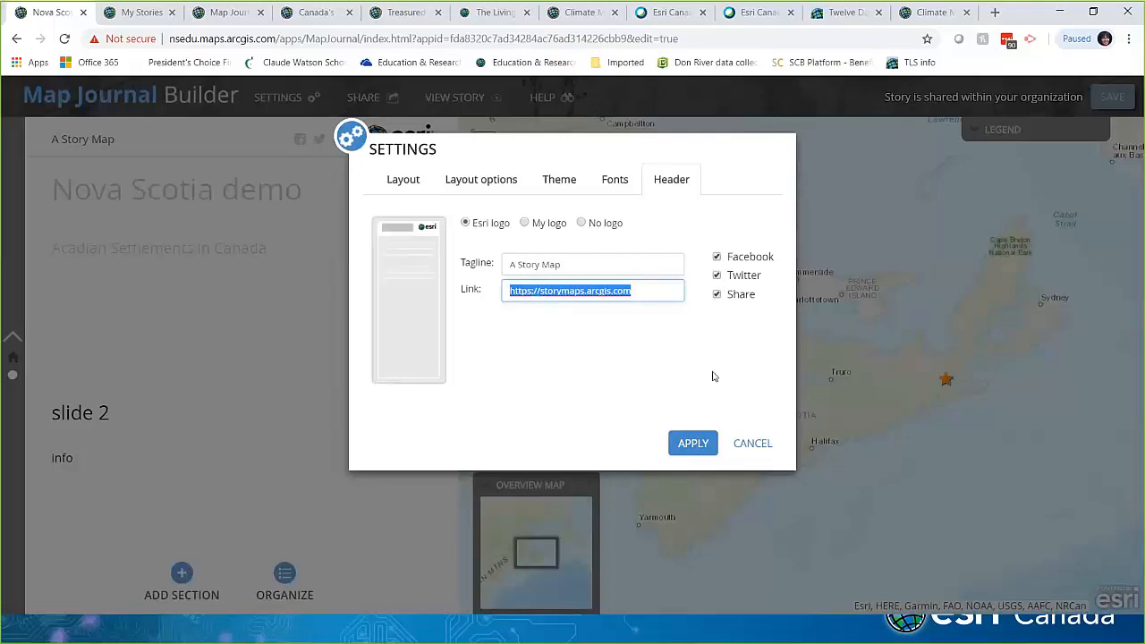
left_click(752, 450)
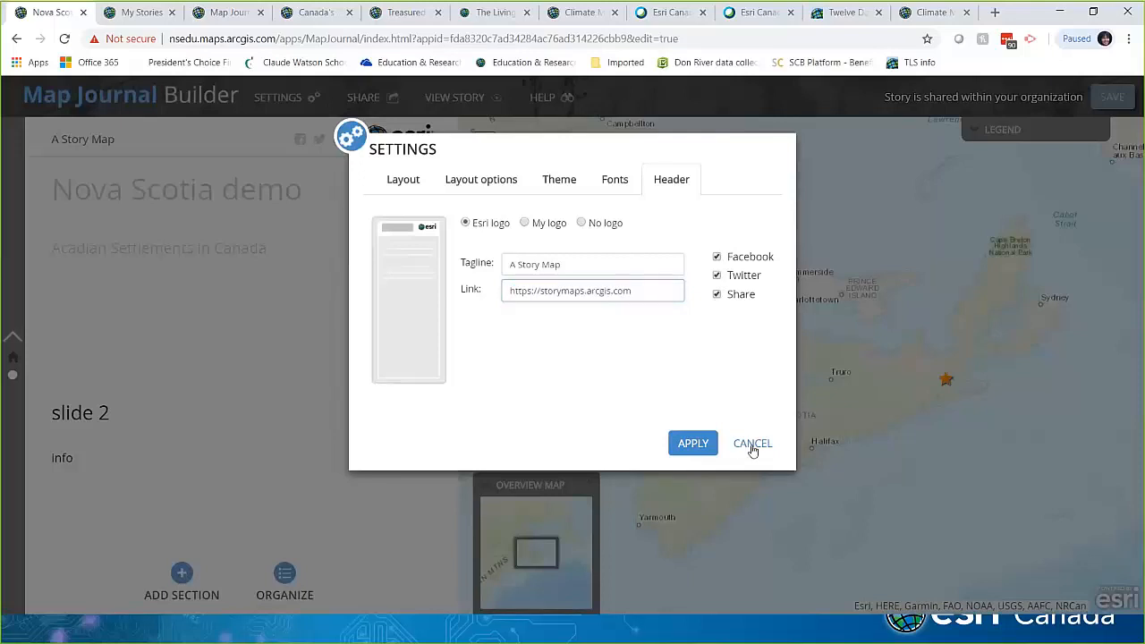
left_click(688, 442)
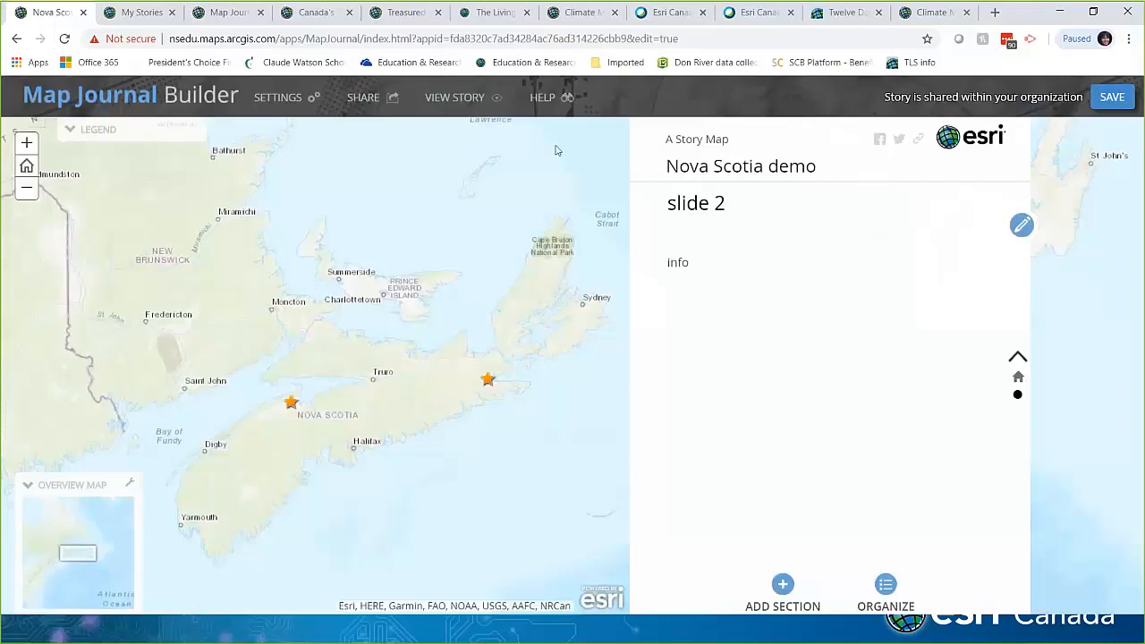
Step: Save the story, set its sharing to Private, and open its preview in a new tab
left_click(1116, 106)
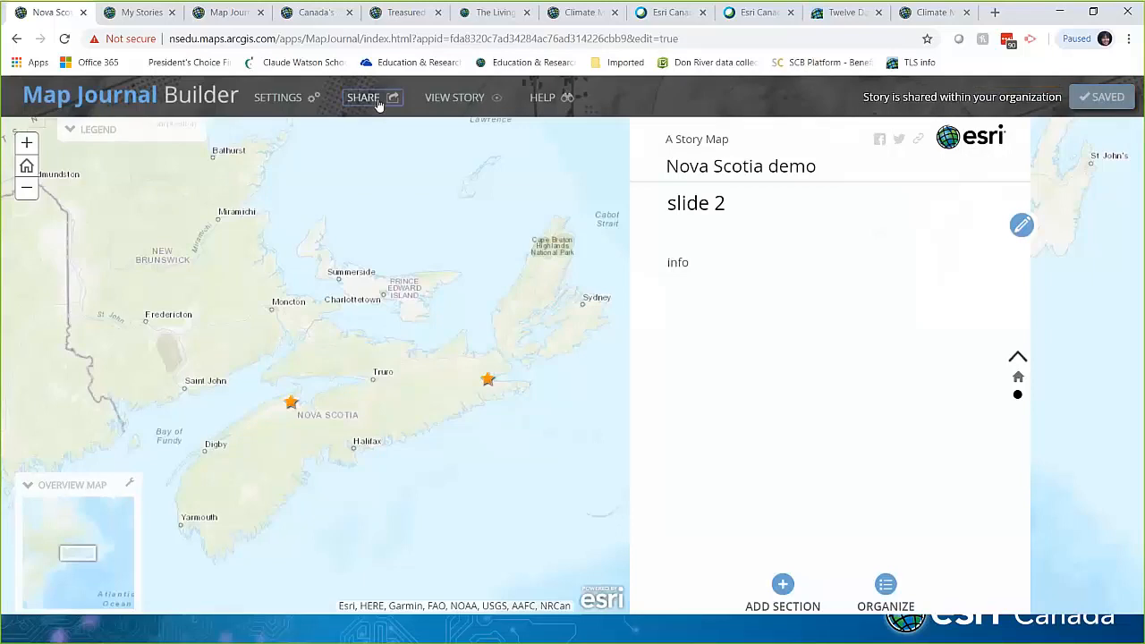
left_click(376, 100)
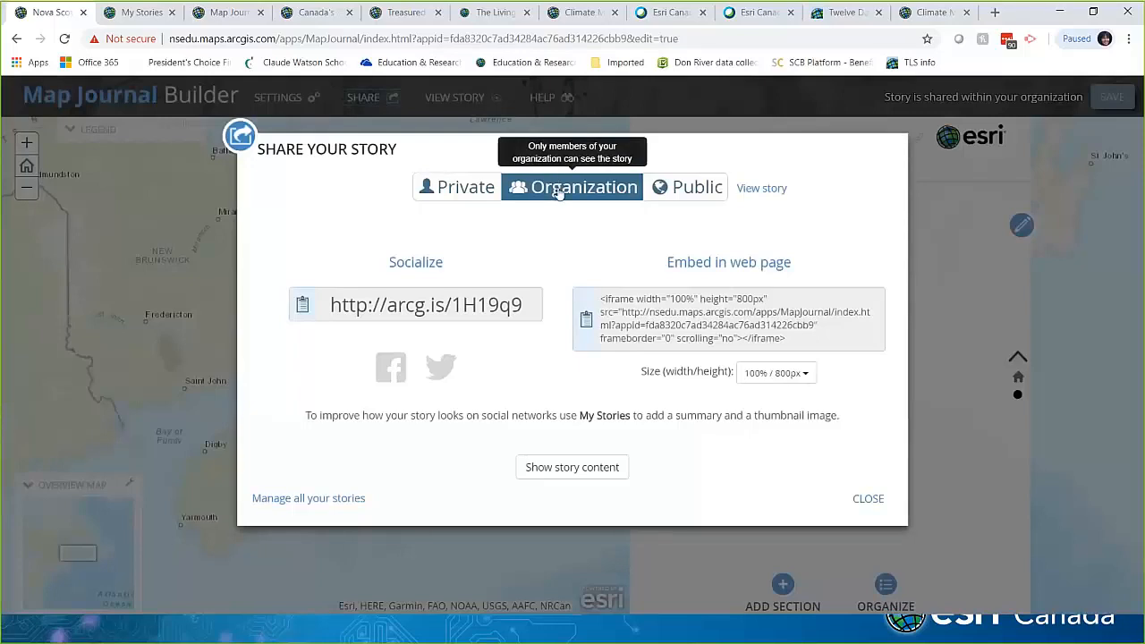
left_click(694, 192)
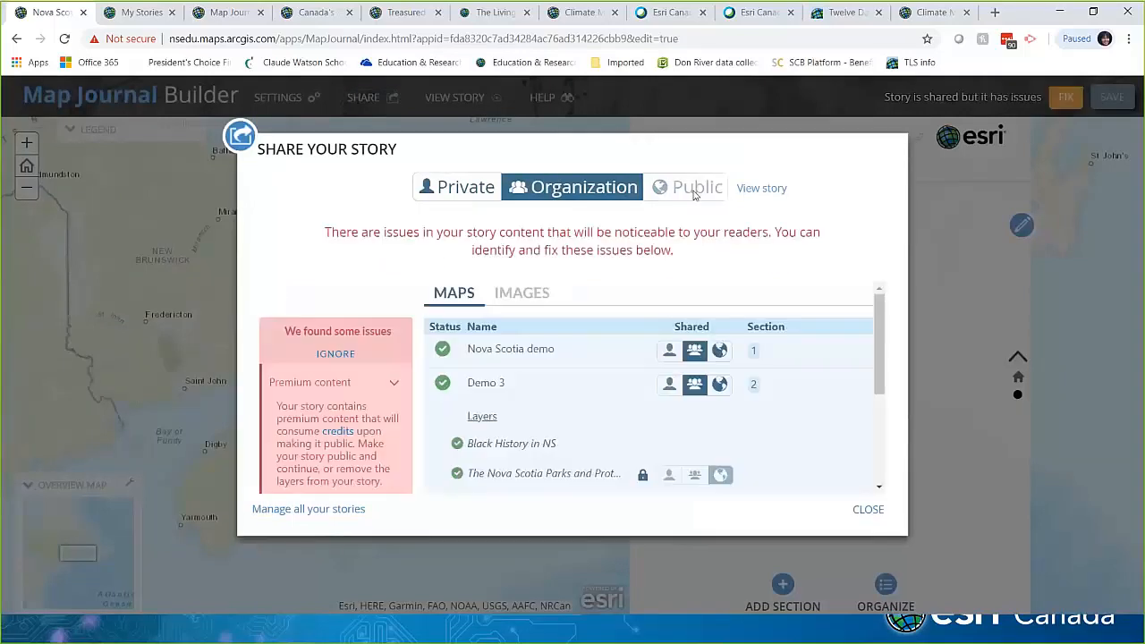
left_click(465, 188)
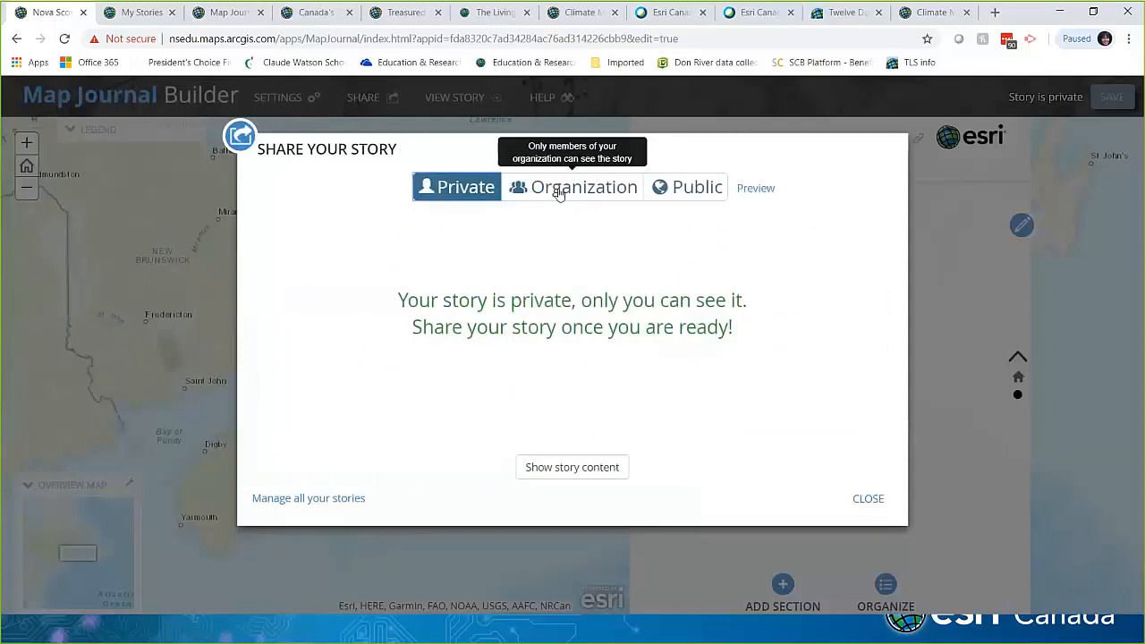
left_click(864, 503)
left_click(455, 106)
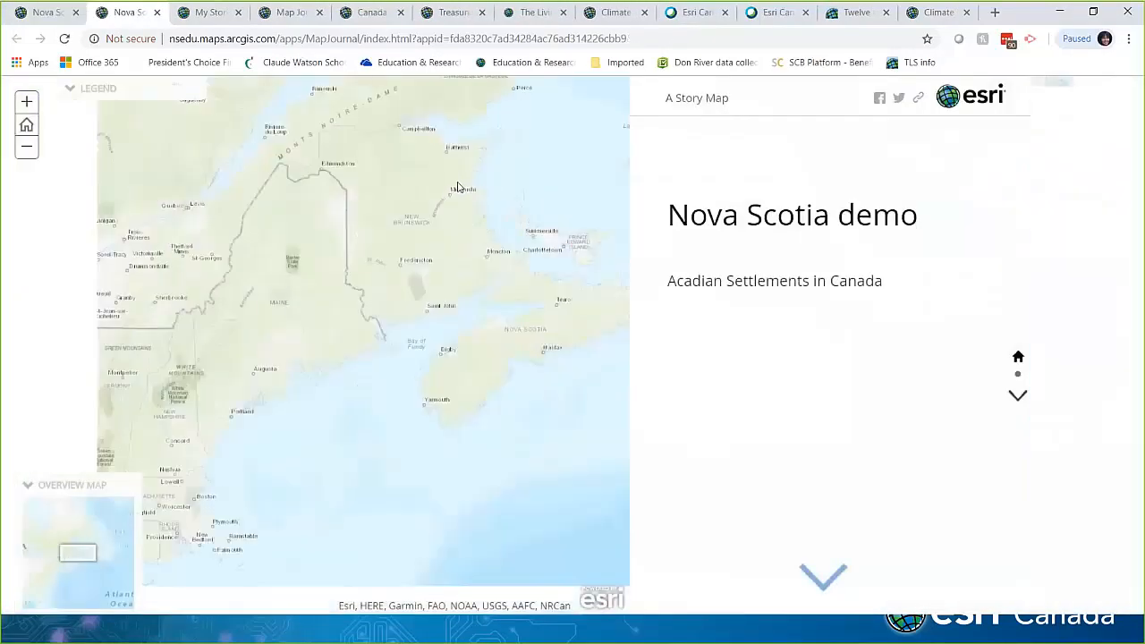
Step: Advance the preview to the slide 2 section, then return to the builder tab
left_click(1015, 397)
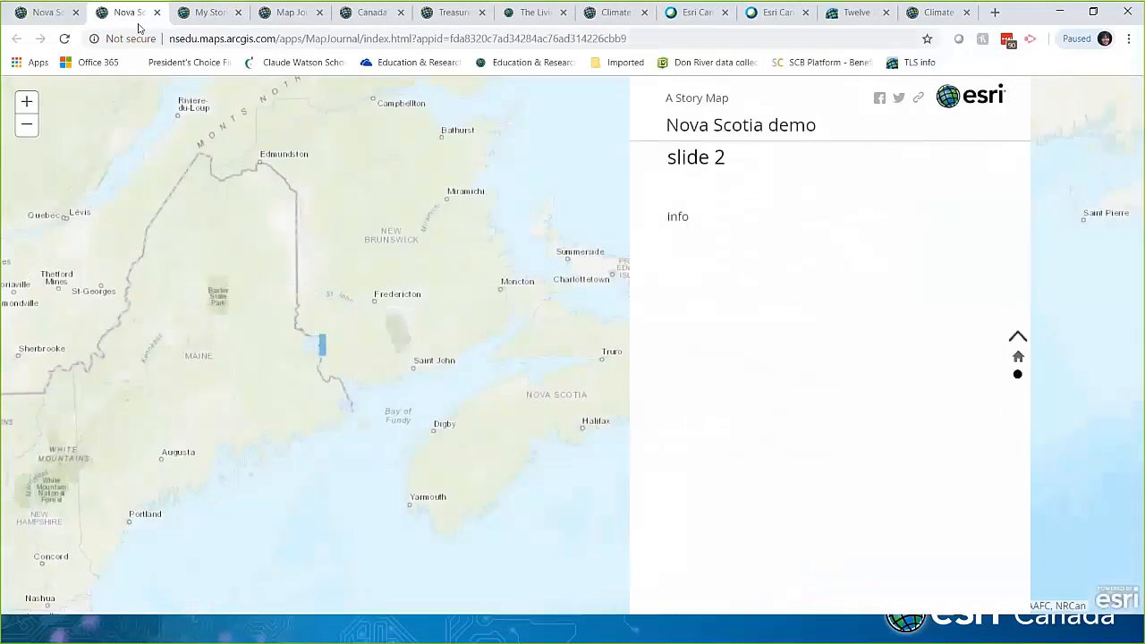
left_click(52, 13)
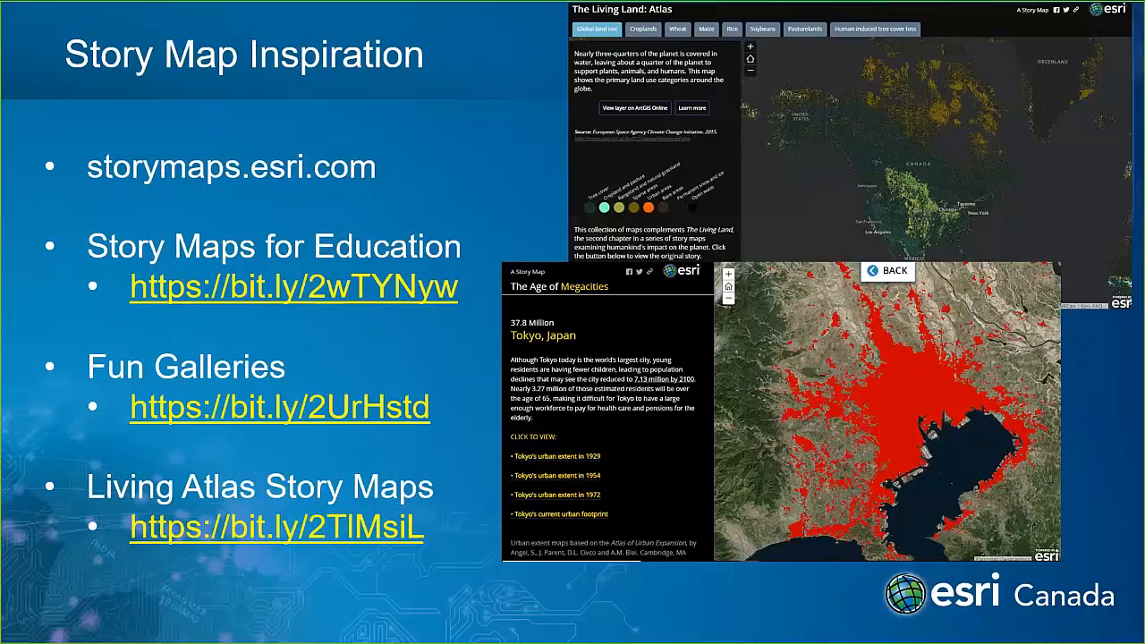
Step: Open the Story Maps for Education group page and scroll through its overview
left_click(295, 298)
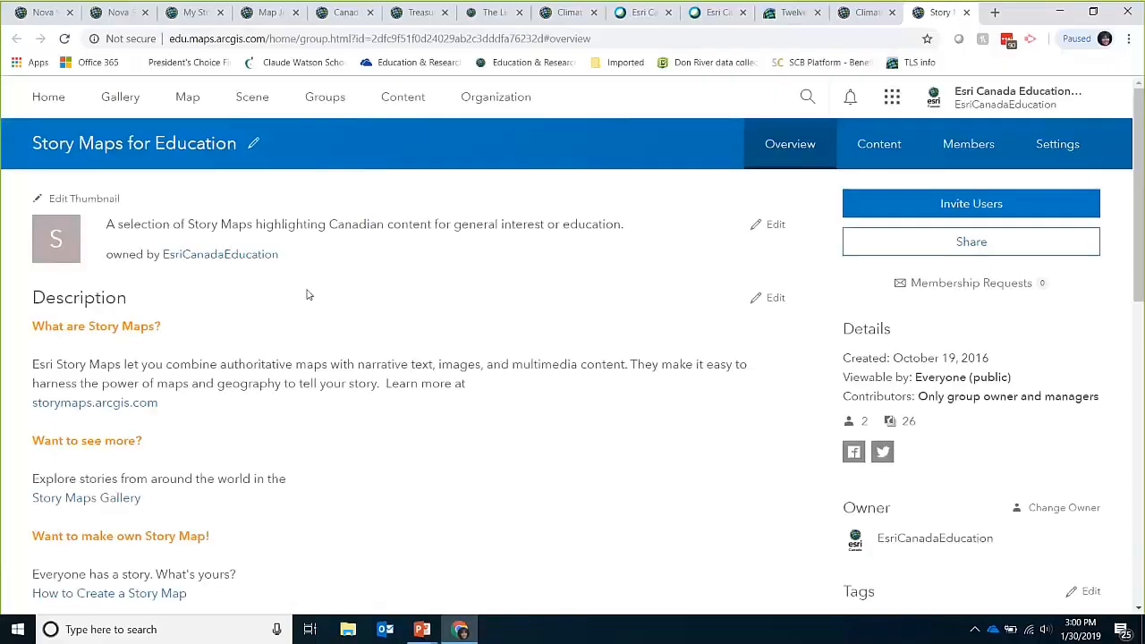
scroll(307, 294, "down", 5)
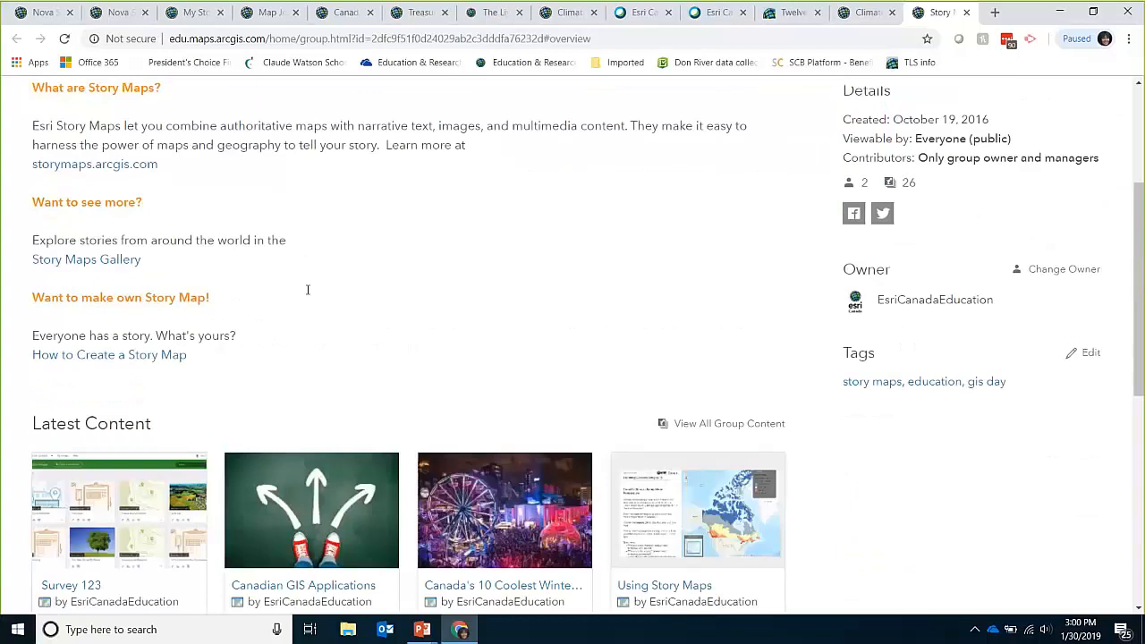
scroll(306, 288, "down", 1)
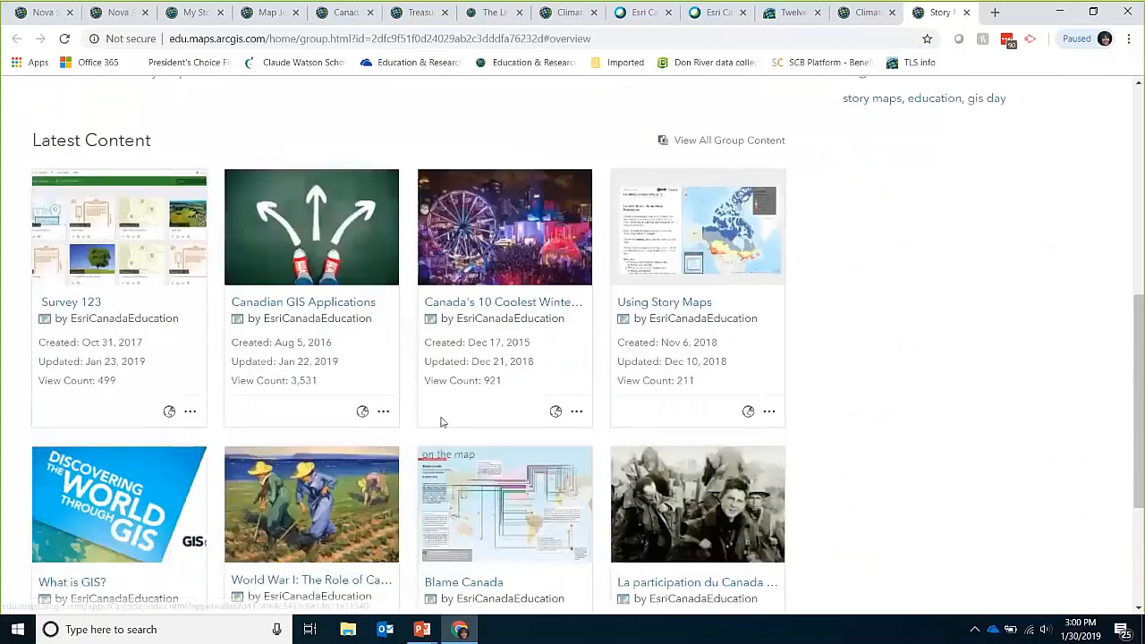
scroll(477, 488, "down", 1)
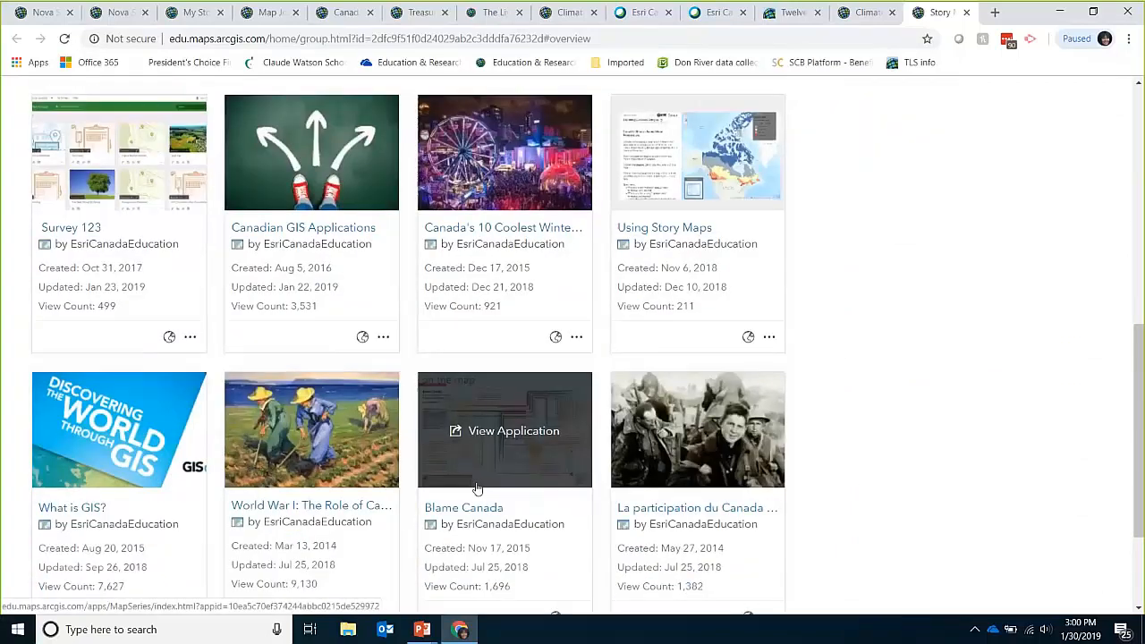
scroll(477, 484, "down", 1)
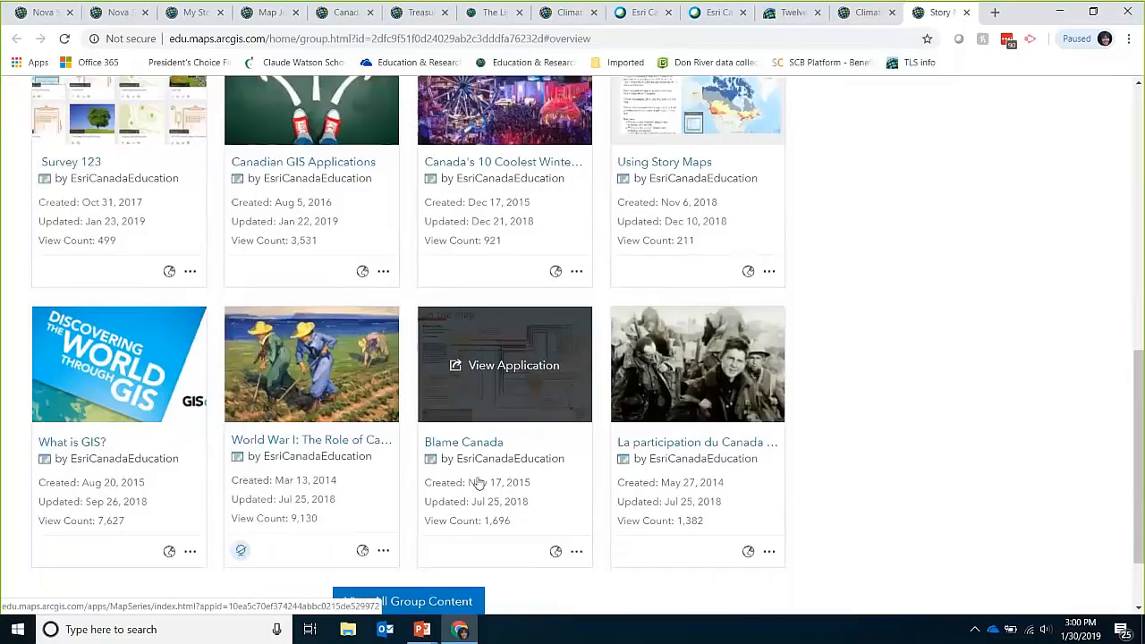
Step: Show all of the group's content as a list and scroll through its story maps
left_click(458, 593)
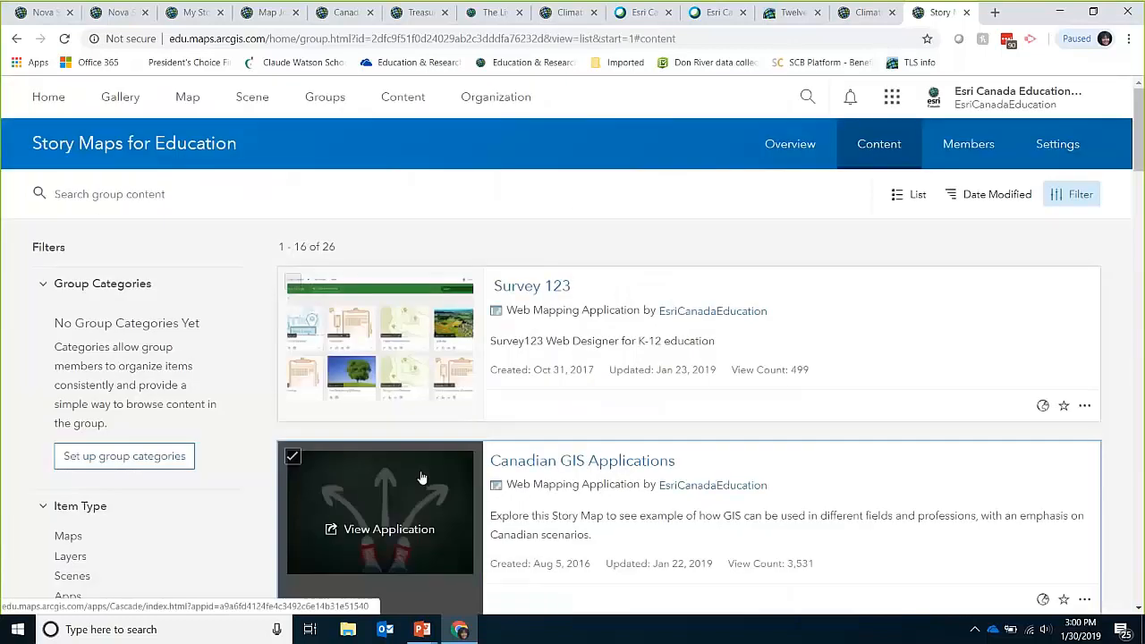
scroll(424, 488, "down", 4)
scroll(271, 468, "down", 4)
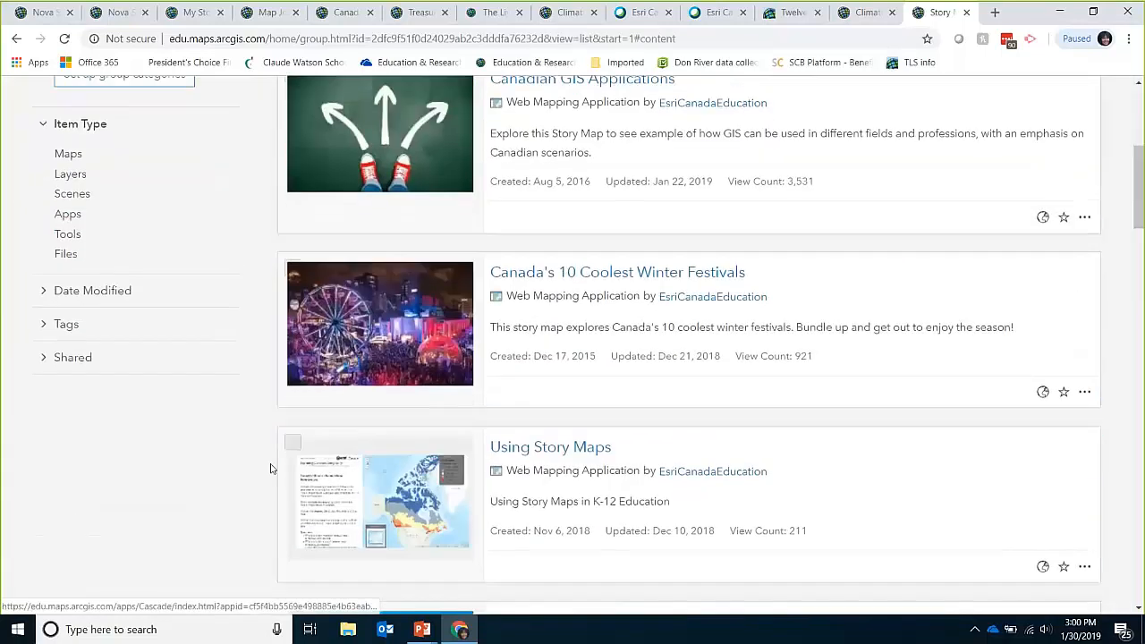
scroll(271, 468, "down", 4)
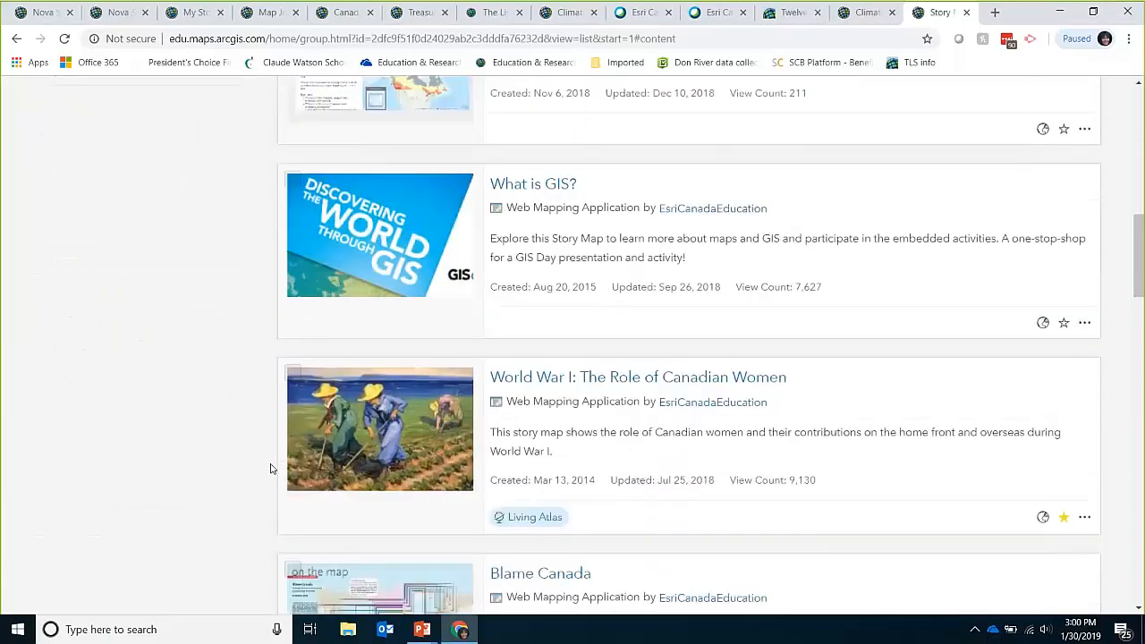
scroll(271, 469, "down", 4)
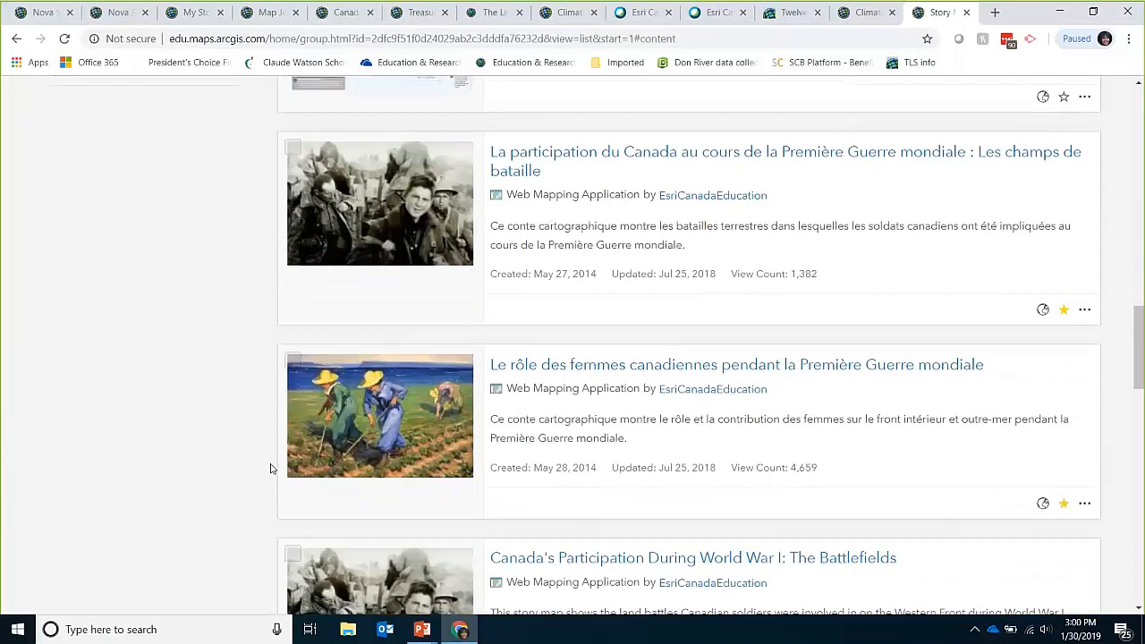
scroll(271, 468, "down", 3)
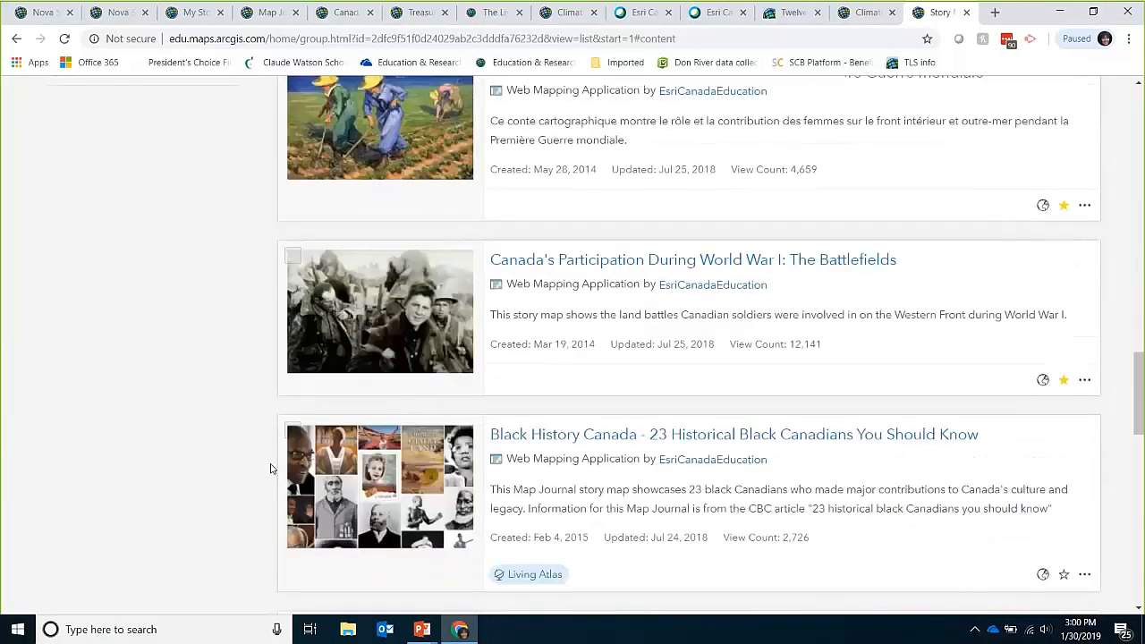
scroll(271, 468, "down", 9)
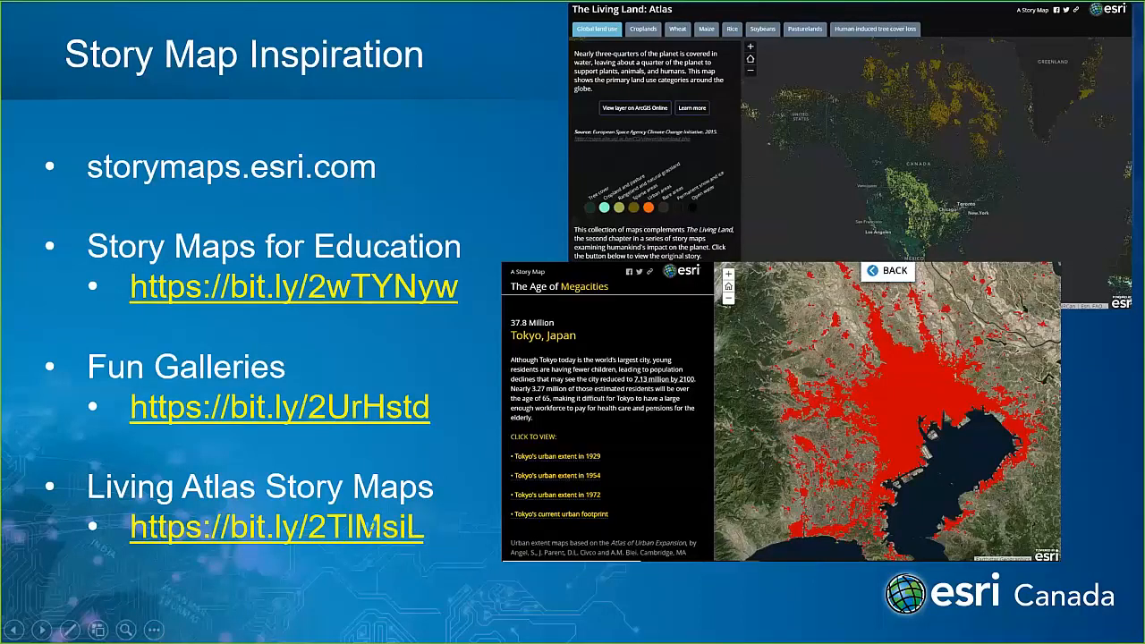
Step: Open the Living Atlas Story Maps collection and scroll through the gallery
left_click(372, 528)
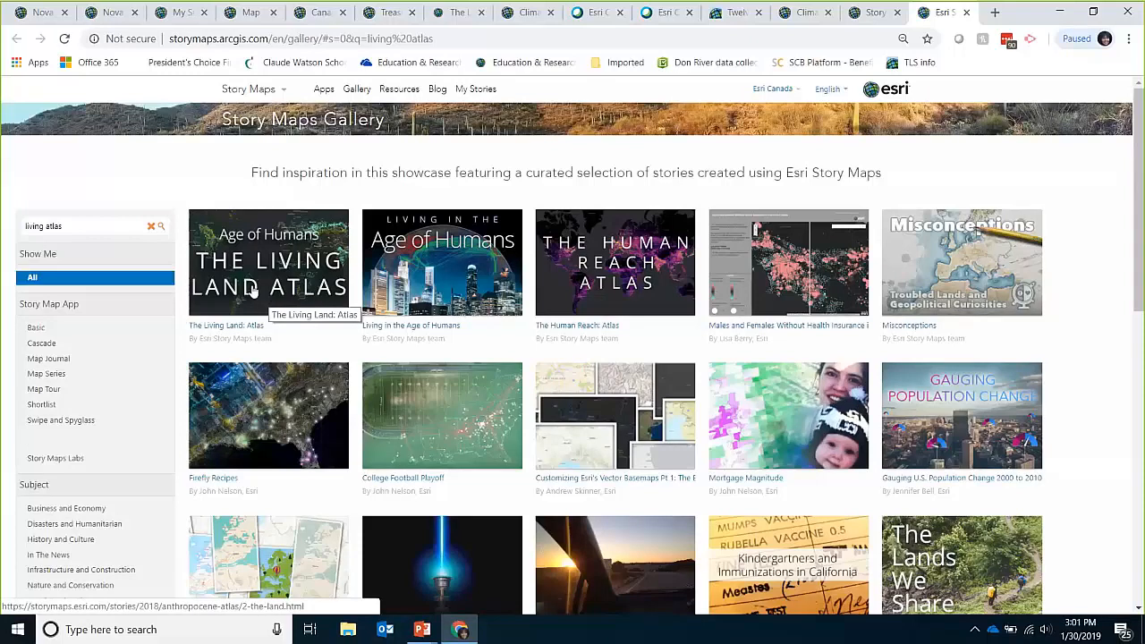
scroll(628, 290, "down", 1)
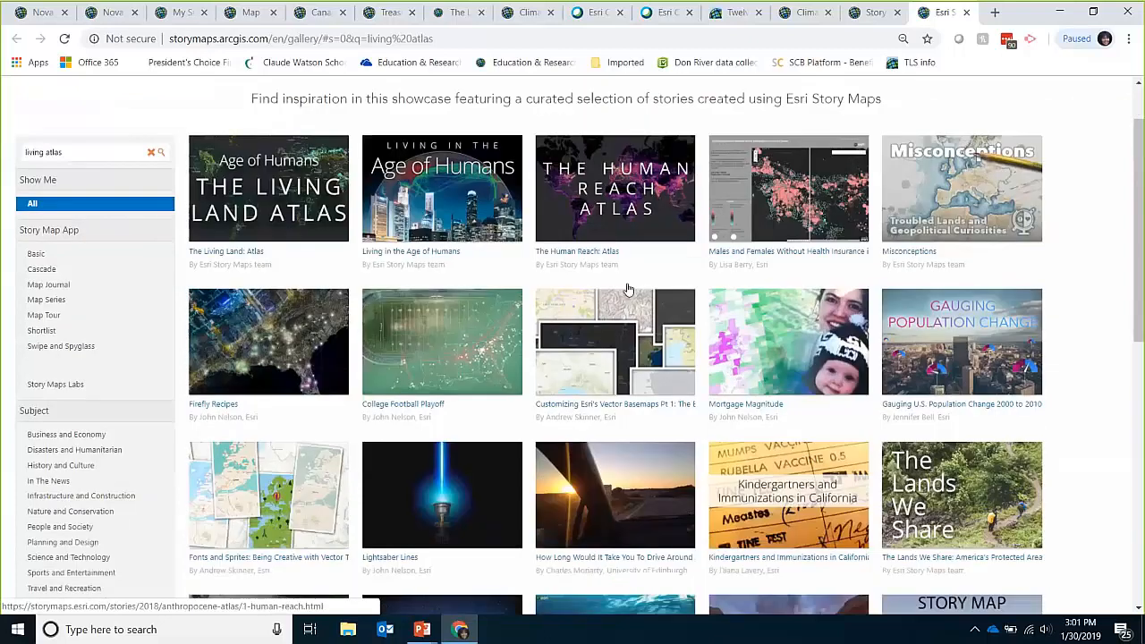
scroll(628, 290, "down", 2)
scroll(628, 289, "down", 1)
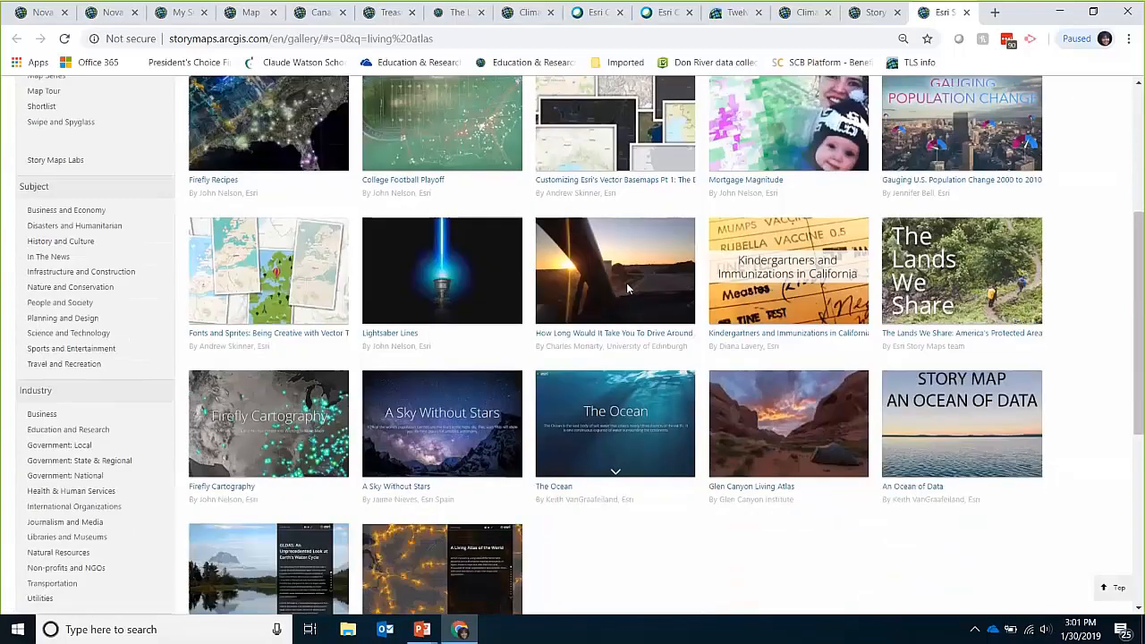
Step: Advance the presentation to the Story Map Resources slide, then go to the Story Maps home page
key("alt+Tab")
left_click(331, 500)
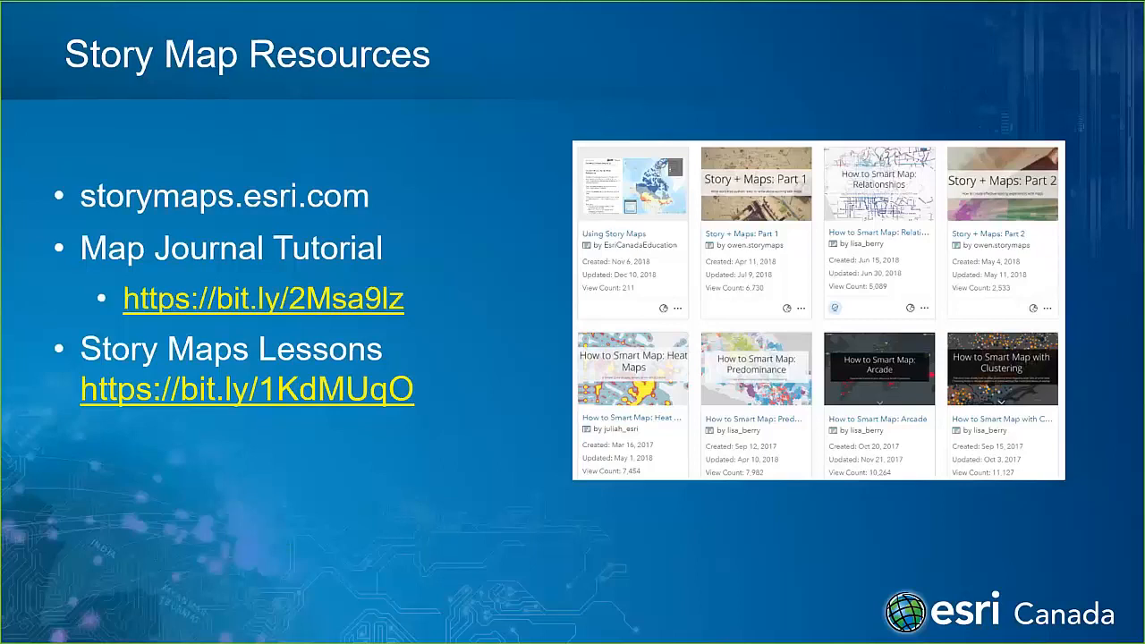
key("alt+Tab")
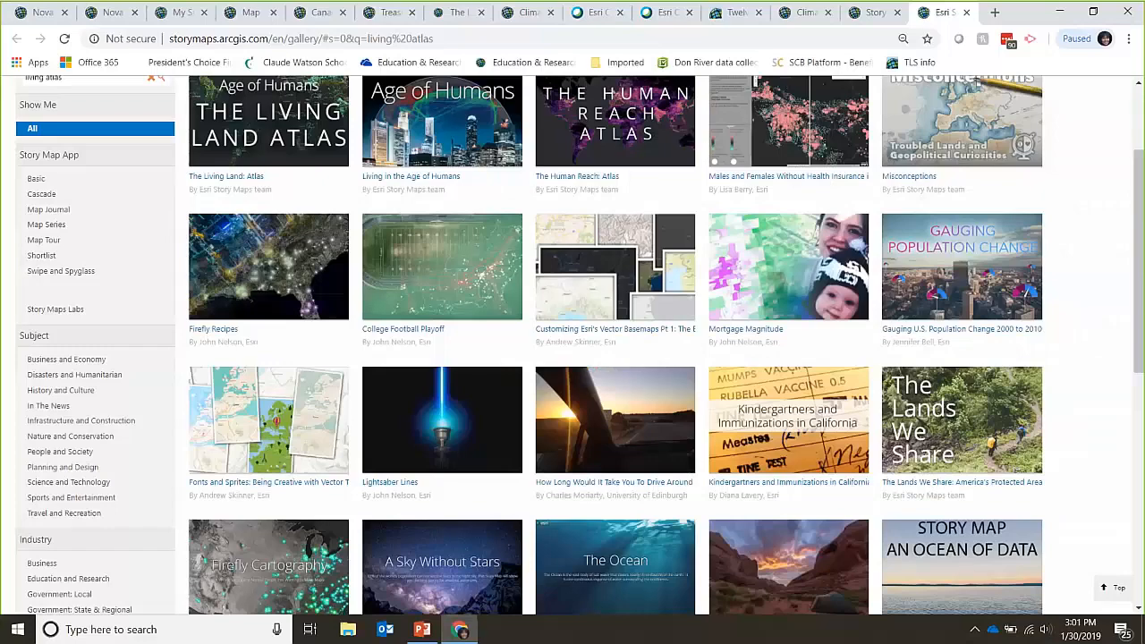
left_click(254, 37)
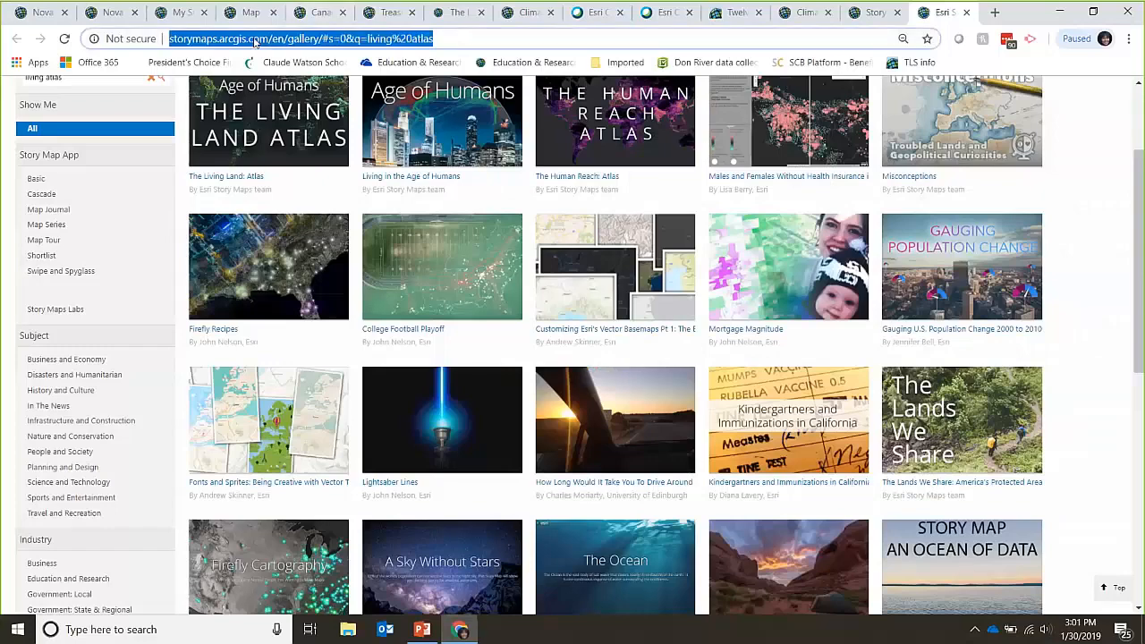
scroll(246, 108, "up", 3)
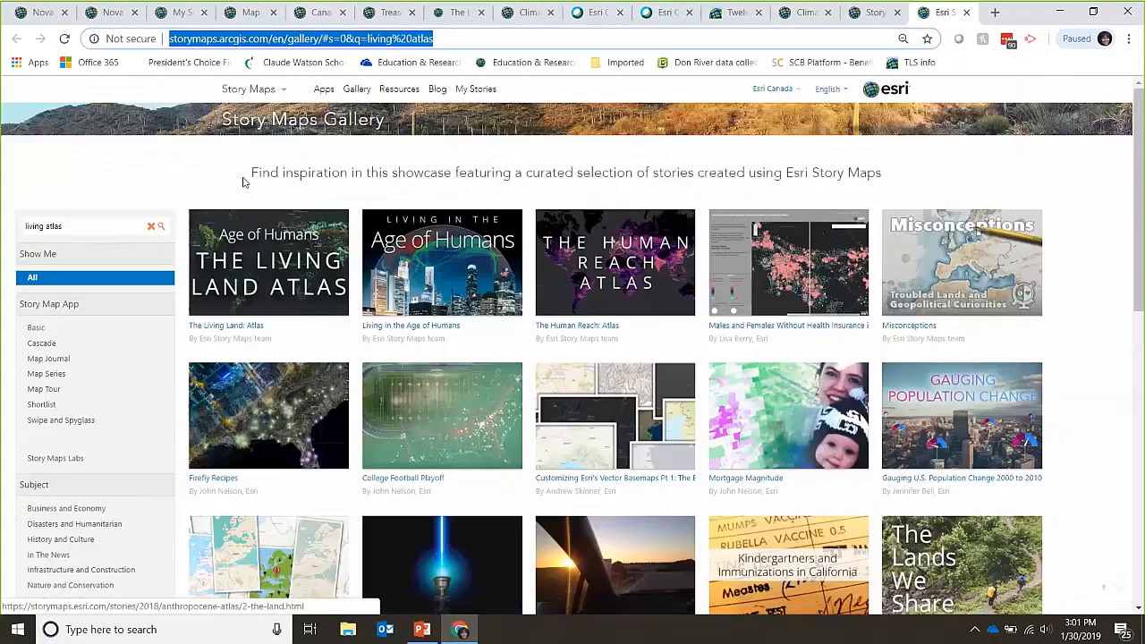
left_click(240, 89)
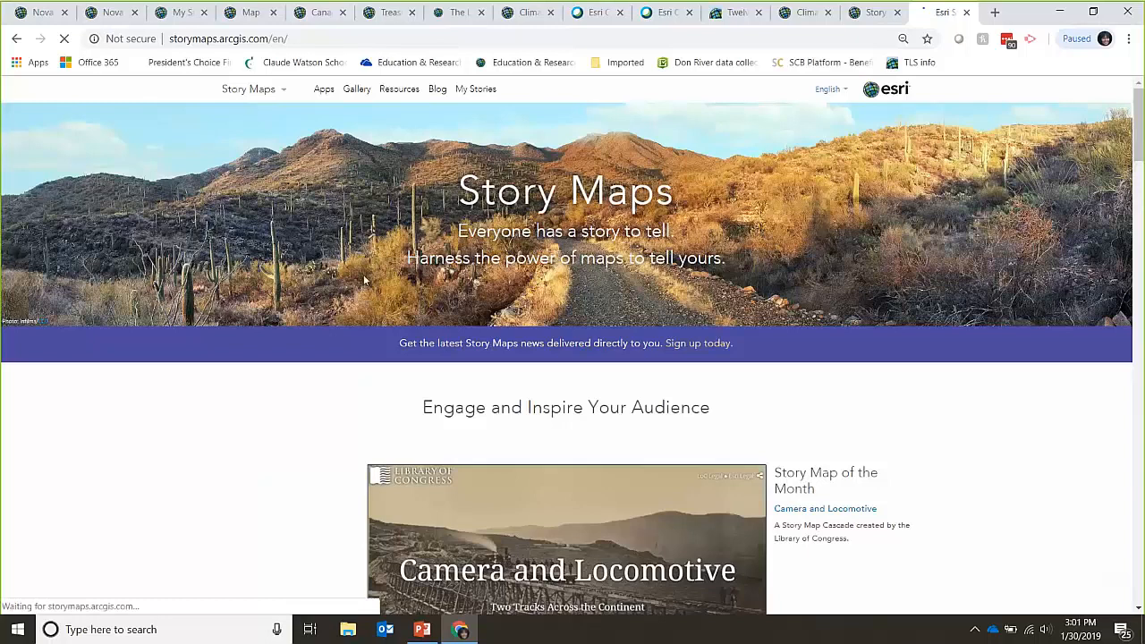
Step: Browse the Apps page's templates, from Tour and Journal through Cascade, Series, Shortlist, Swipe and Basic
left_click(330, 93)
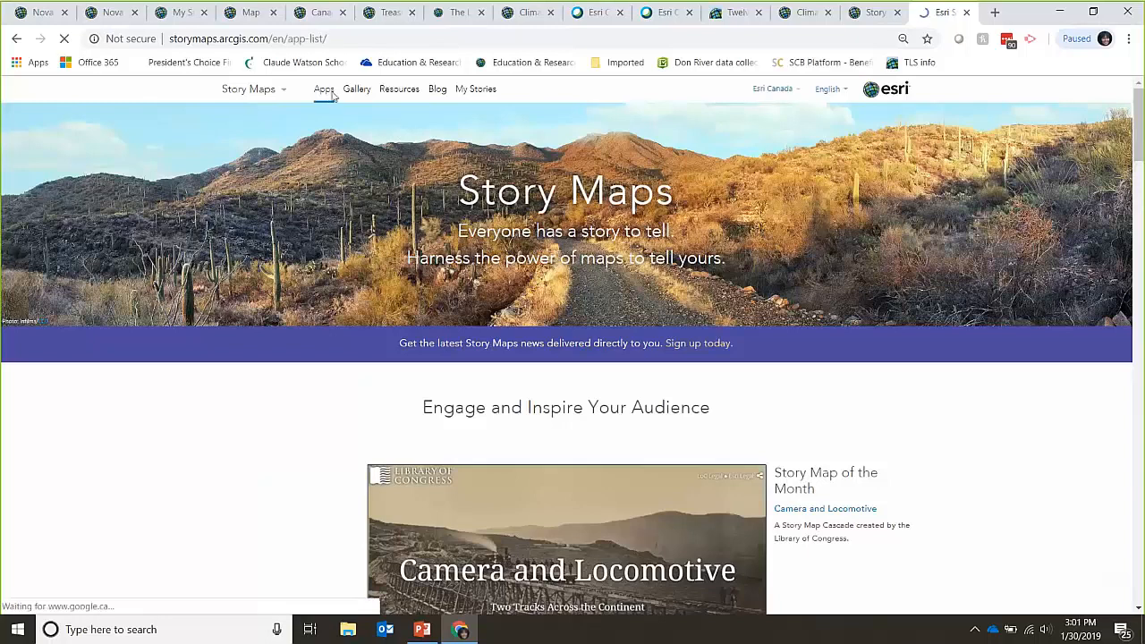
scroll(380, 260, "down", 4)
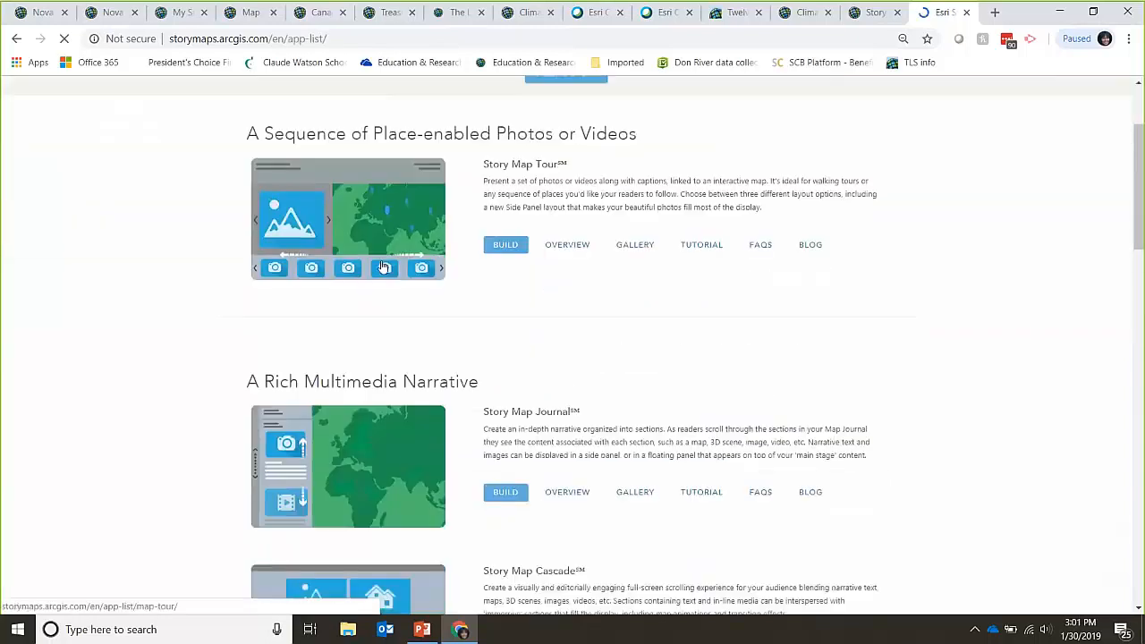
scroll(381, 266, "down", 5)
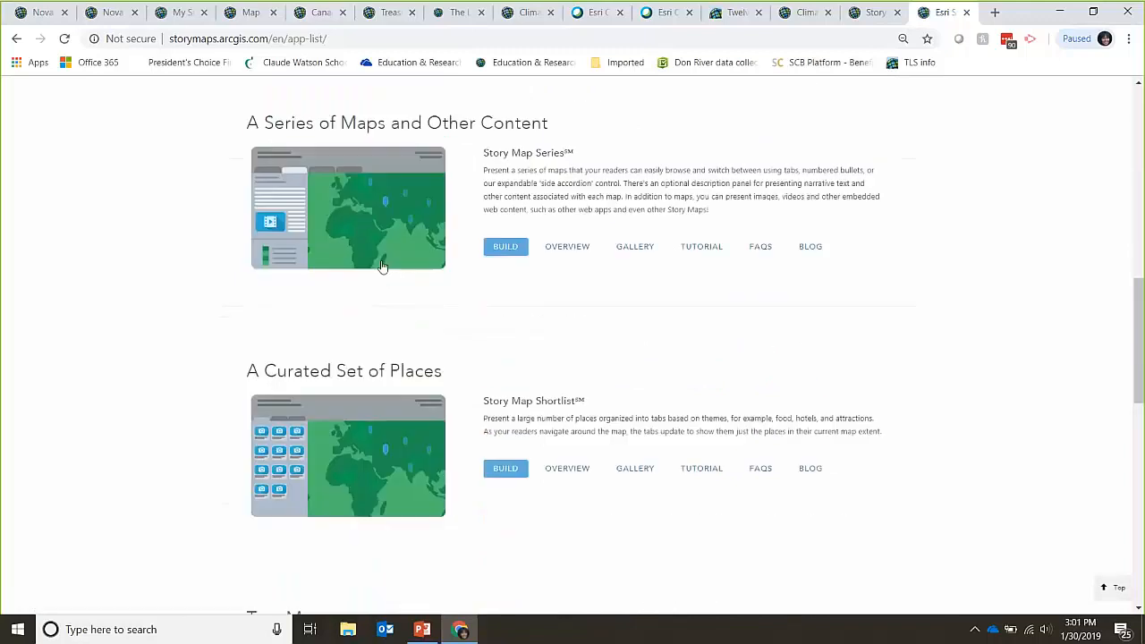
scroll(381, 265, "up", 4)
scroll(381, 266, "up", 5)
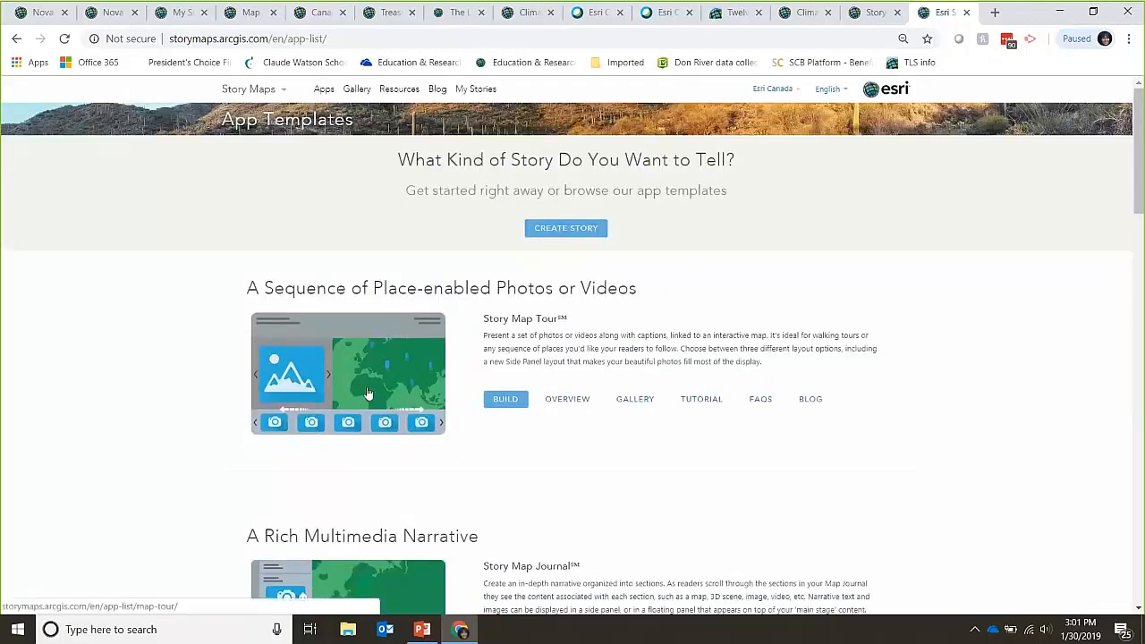
scroll(369, 406, "down", 2)
scroll(369, 406, "down", 9)
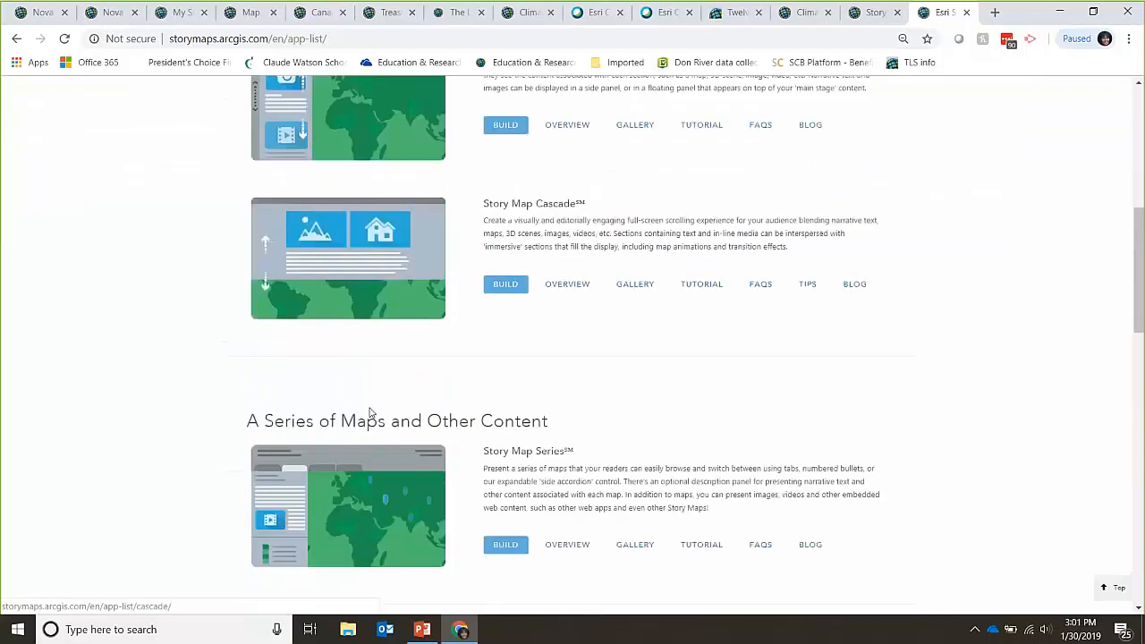
scroll(371, 412, "down", 4)
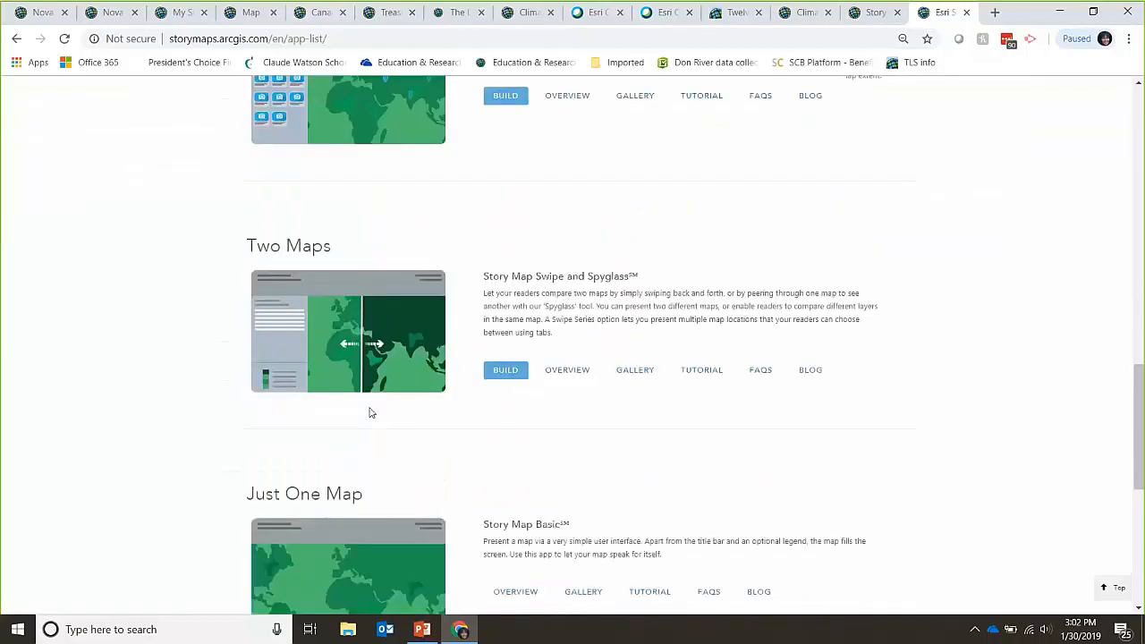
scroll(372, 412, "up", 6)
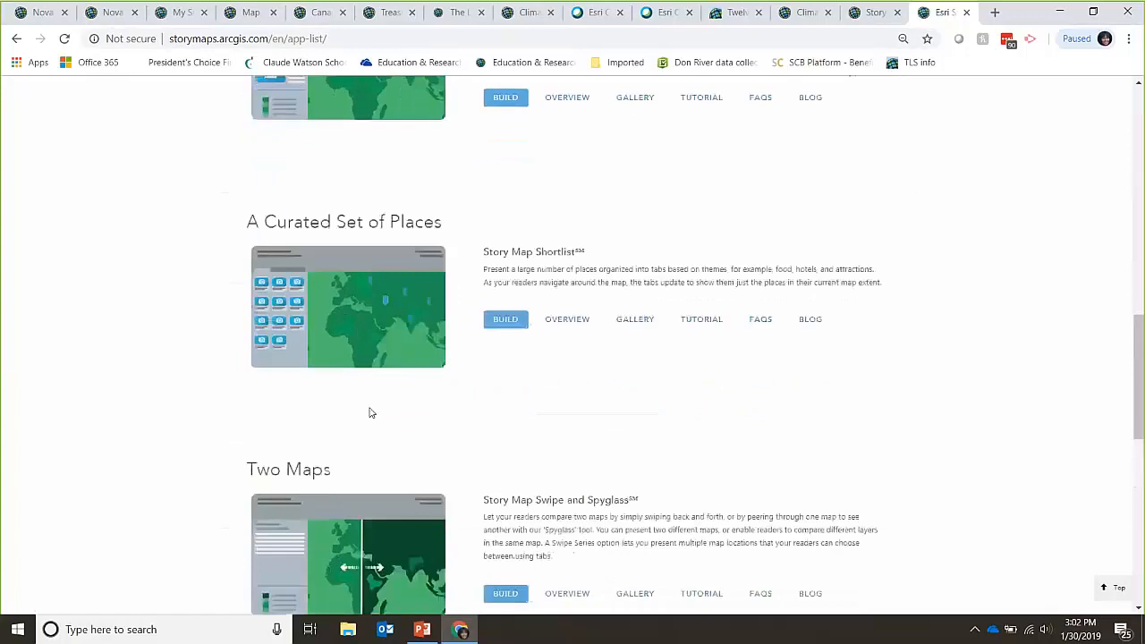
scroll(371, 412, "down", 8)
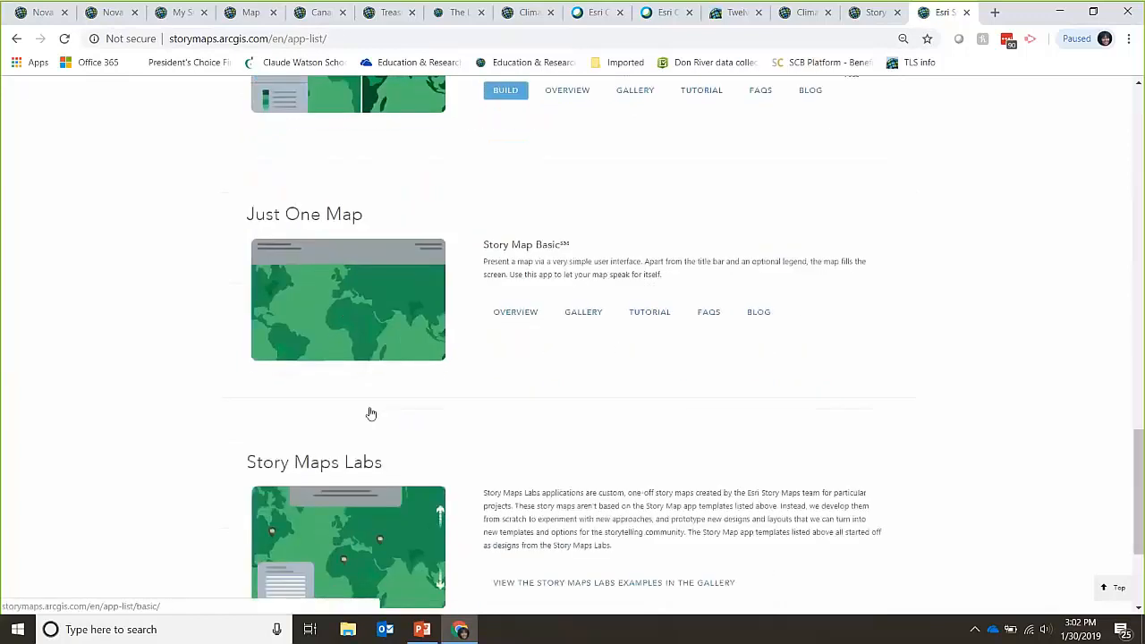
scroll(371, 413, "up", 4)
scroll(371, 412, "up", 10)
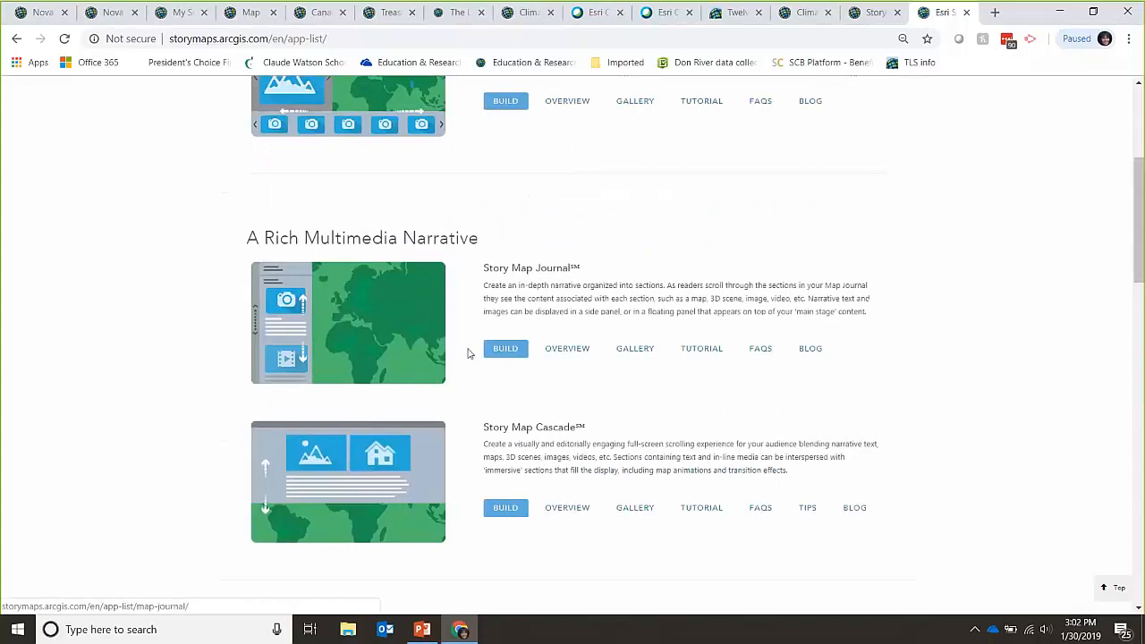
Step: Open the Story Map Journal examples gallery and browse through it
left_click(644, 352)
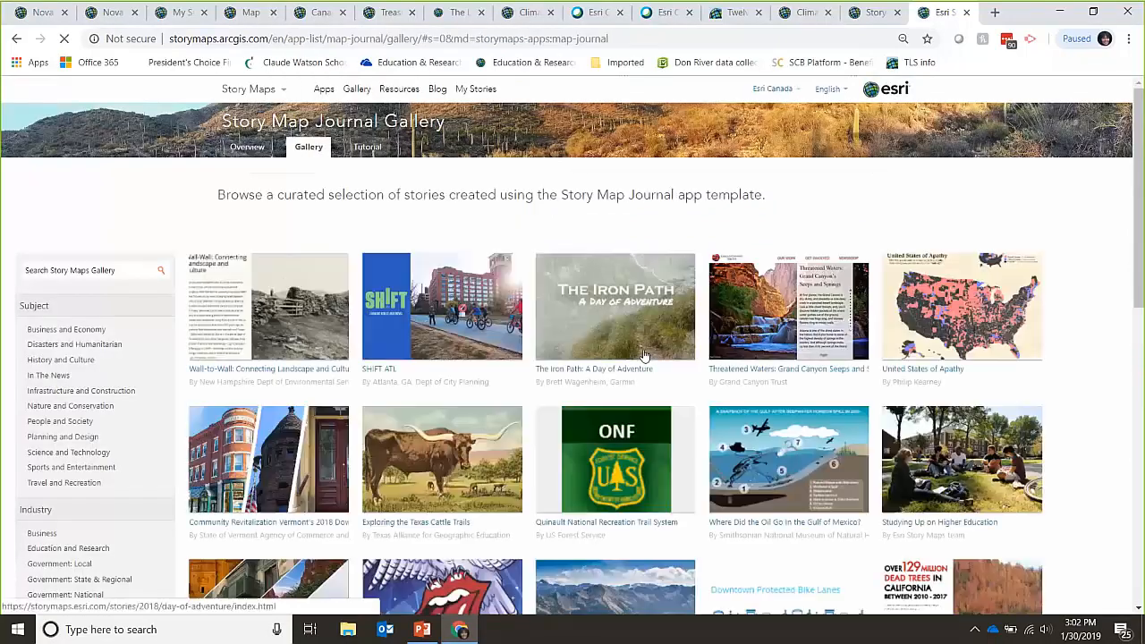
scroll(644, 355, "down", 2)
scroll(644, 355, "down", 5)
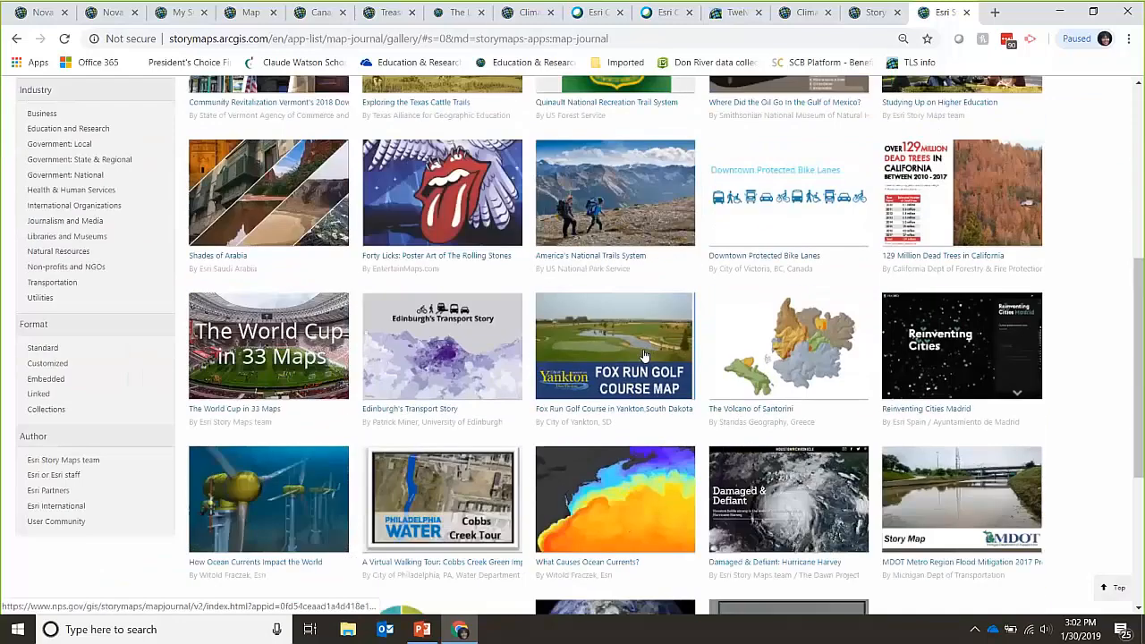
scroll(643, 355, "down", 6)
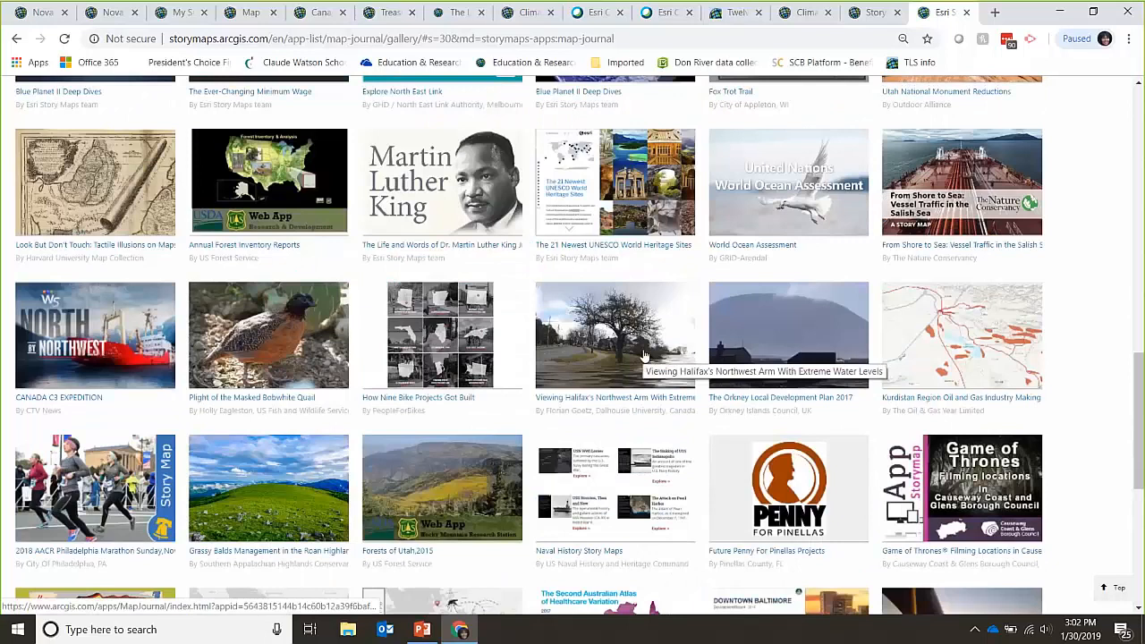
scroll(644, 355, "up", 5)
scroll(644, 355, "up", 7)
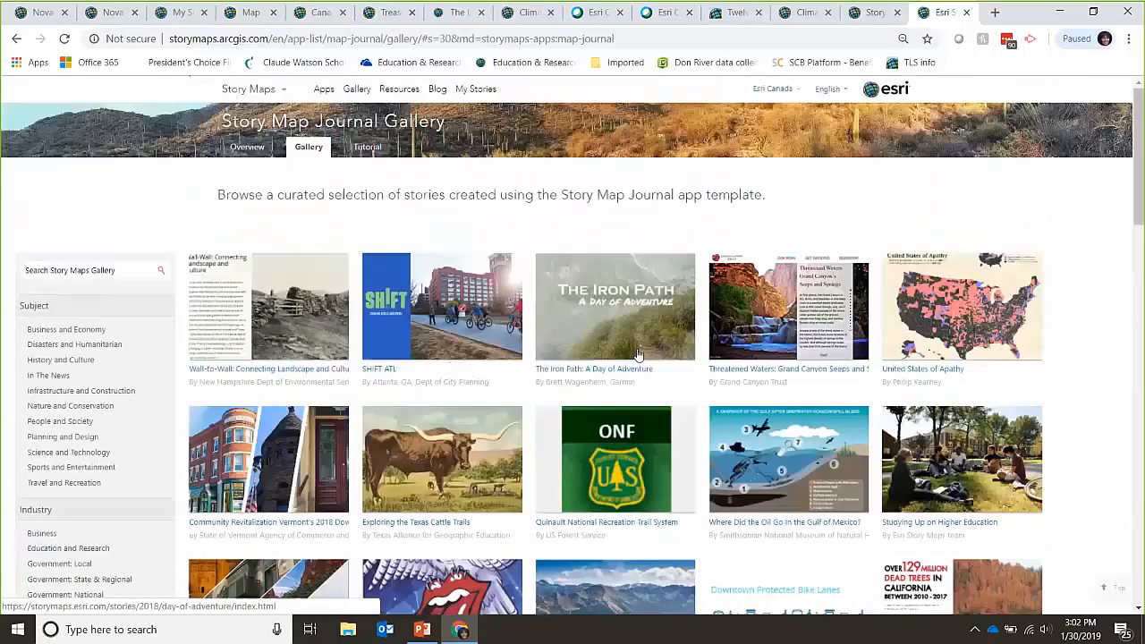
Step: Search the gallery for 'canada', limit to the Esri Story Maps team, then view Resources
left_click(130, 274)
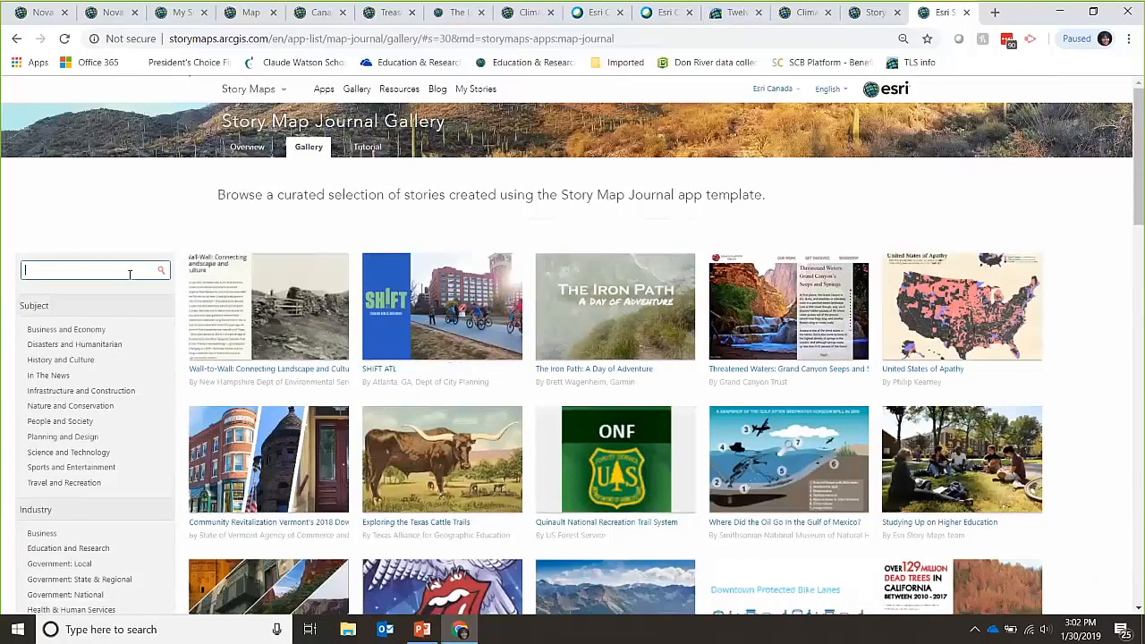
type("canada")
key("Return")
scroll(399, 362, "down", 2)
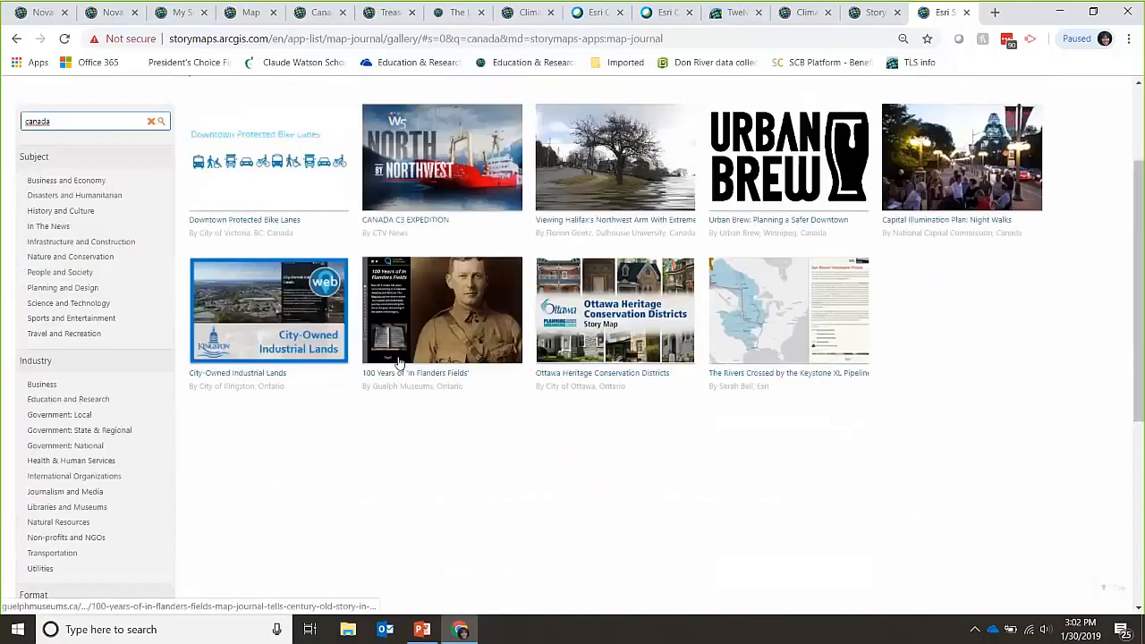
scroll(399, 365, "up", 2)
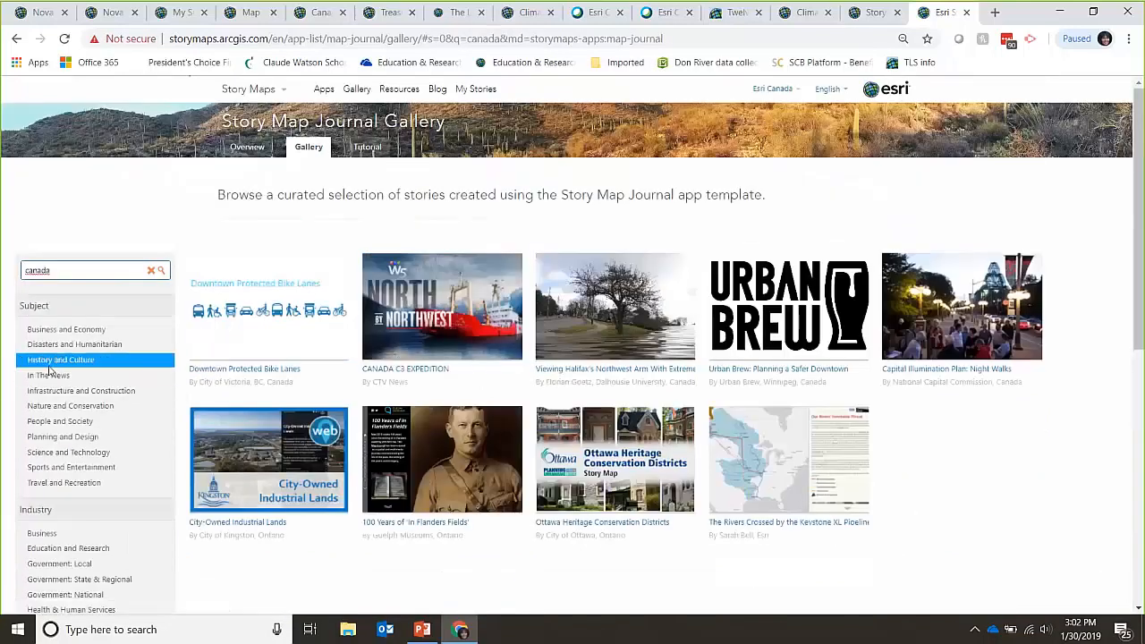
scroll(22, 374, "down", 2)
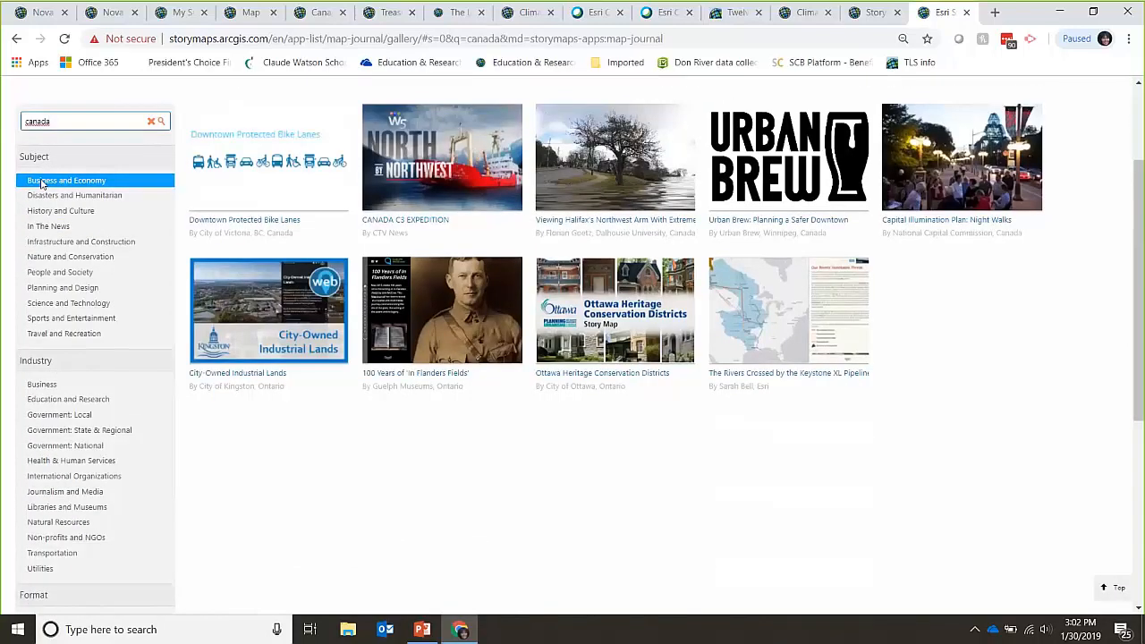
scroll(43, 183, "down", 3)
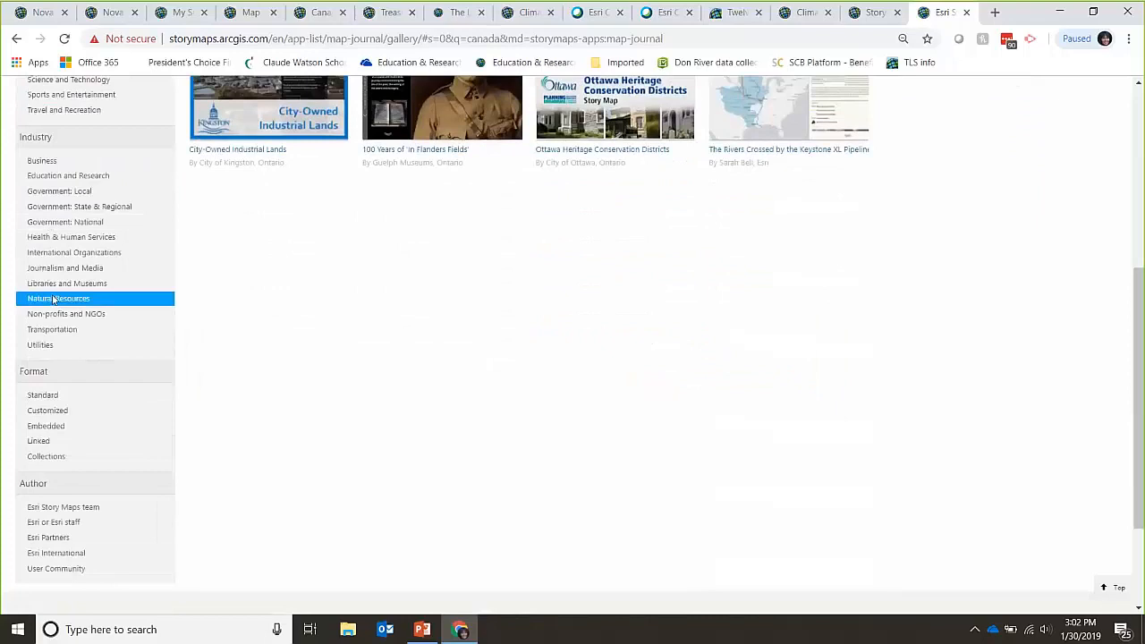
scroll(64, 429, "down", 2)
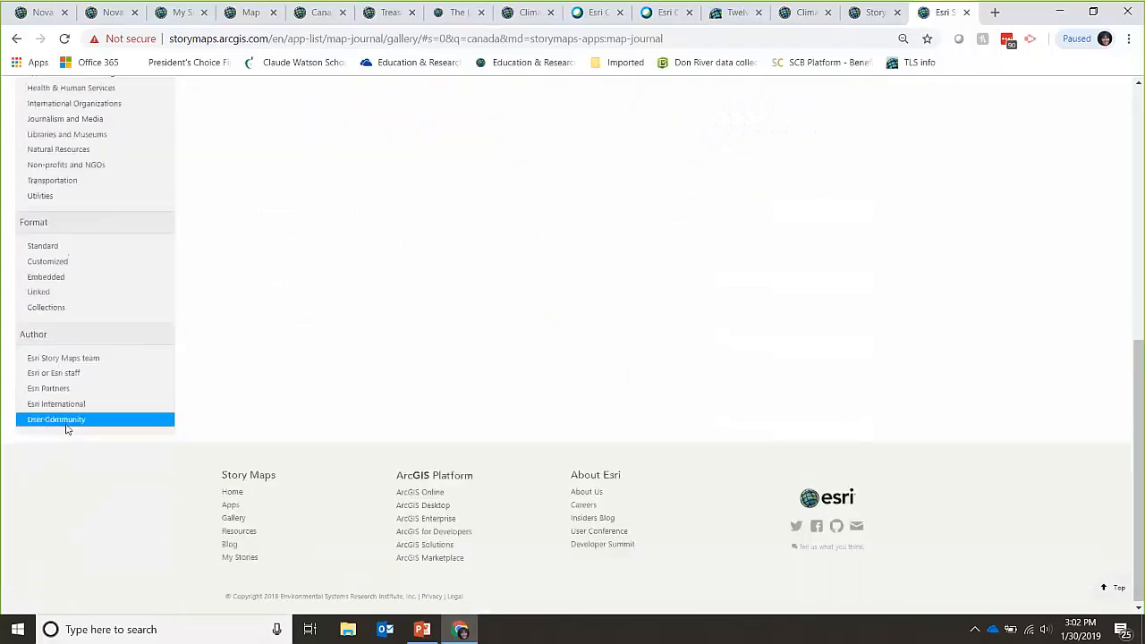
left_click(92, 362)
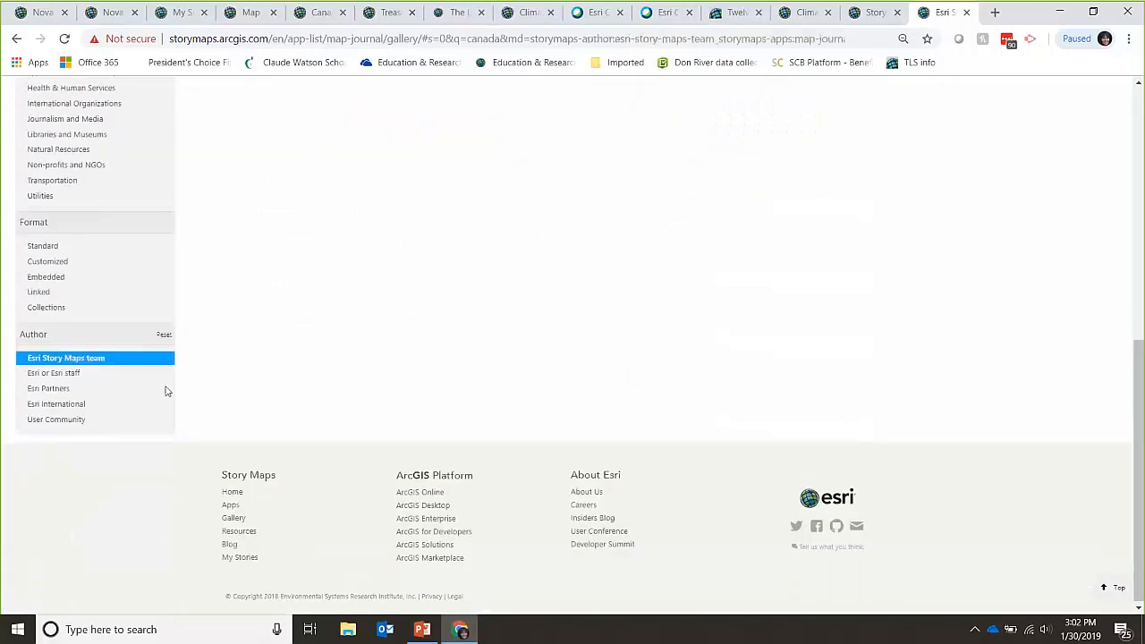
left_click(412, 93)
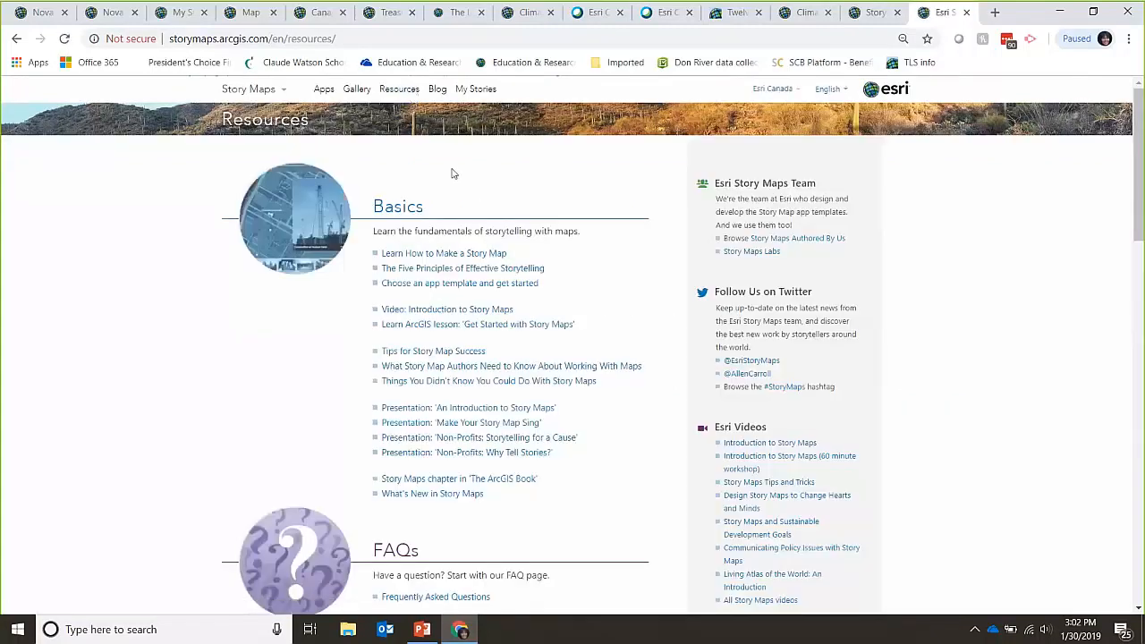
Step: Read through 'The Five Principles of Effective Storytelling' article
left_click(469, 267)
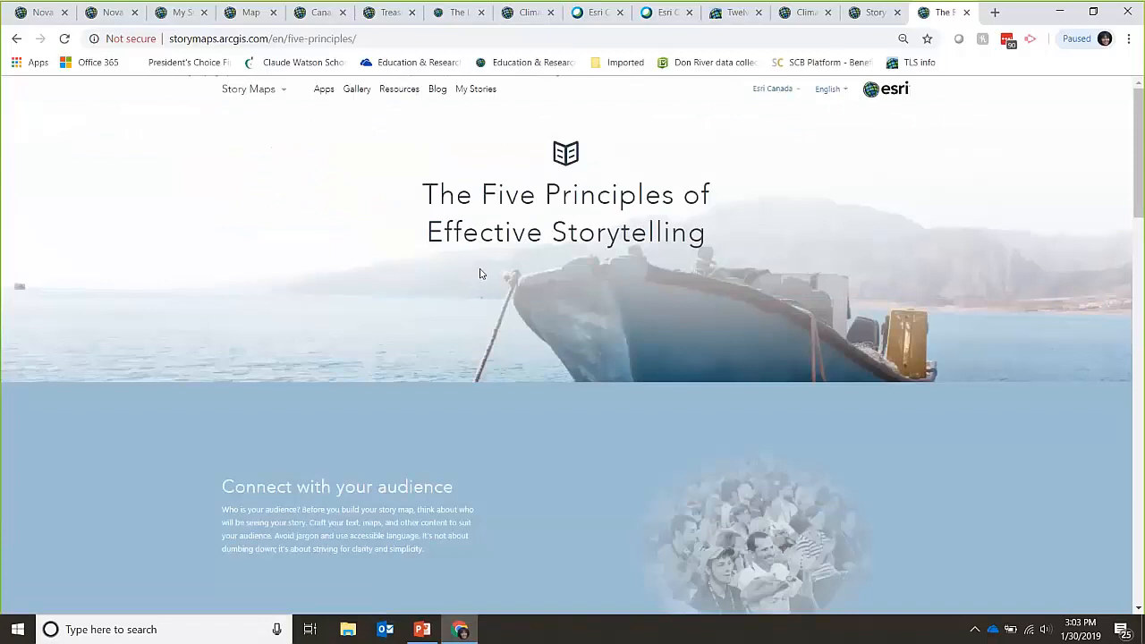
scroll(479, 274, "down", 2)
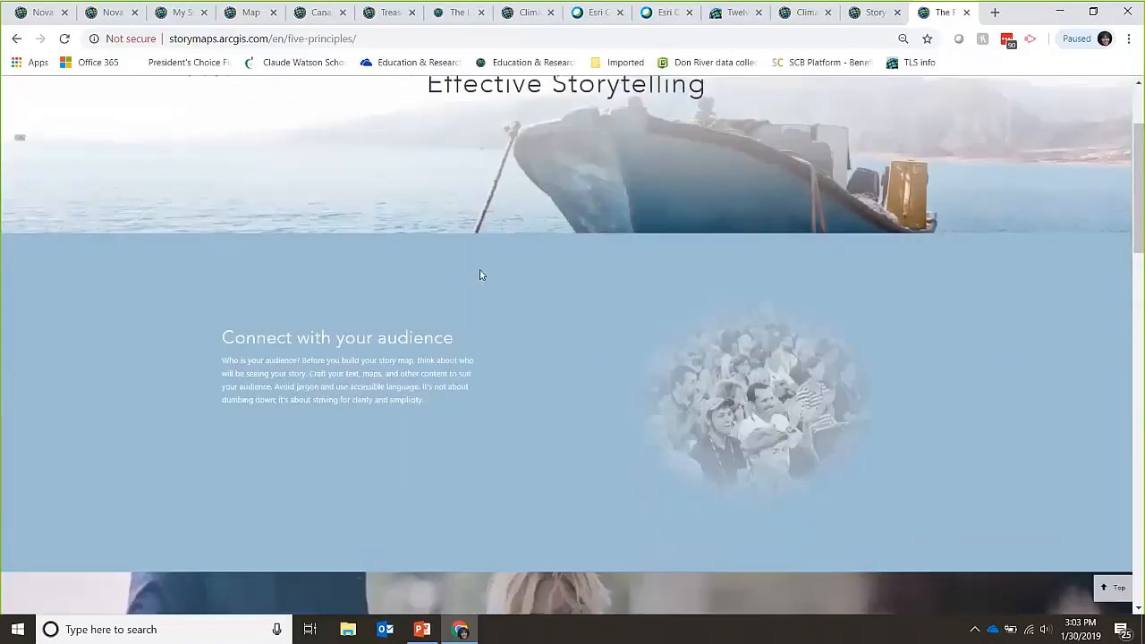
scroll(480, 274, "down", 6)
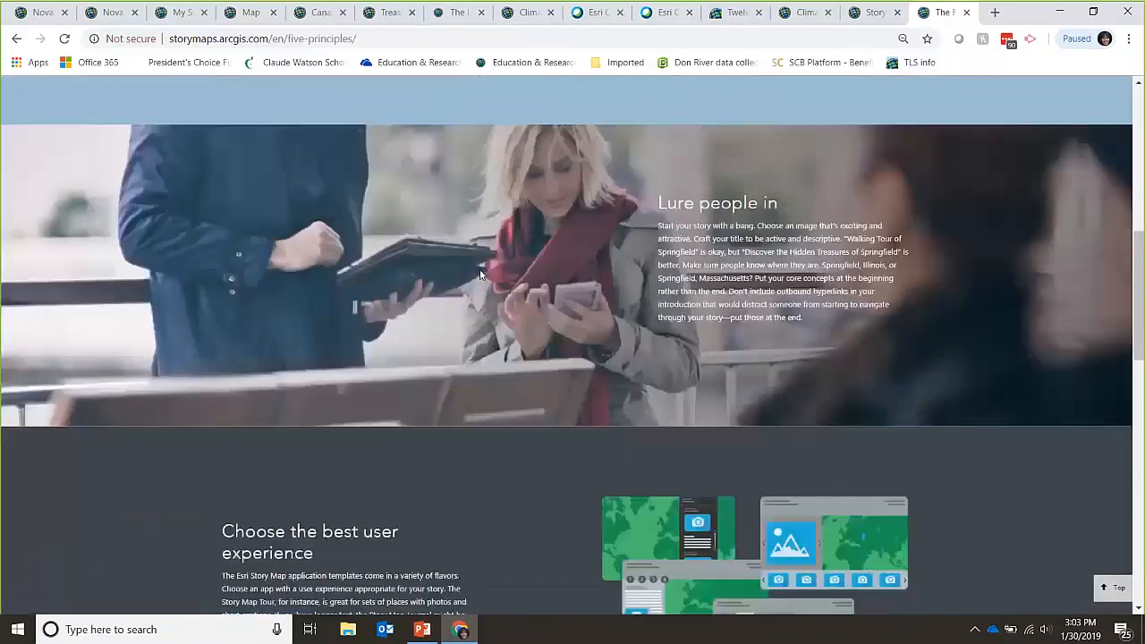
scroll(479, 274, "up", 4)
scroll(479, 275, "up", 4)
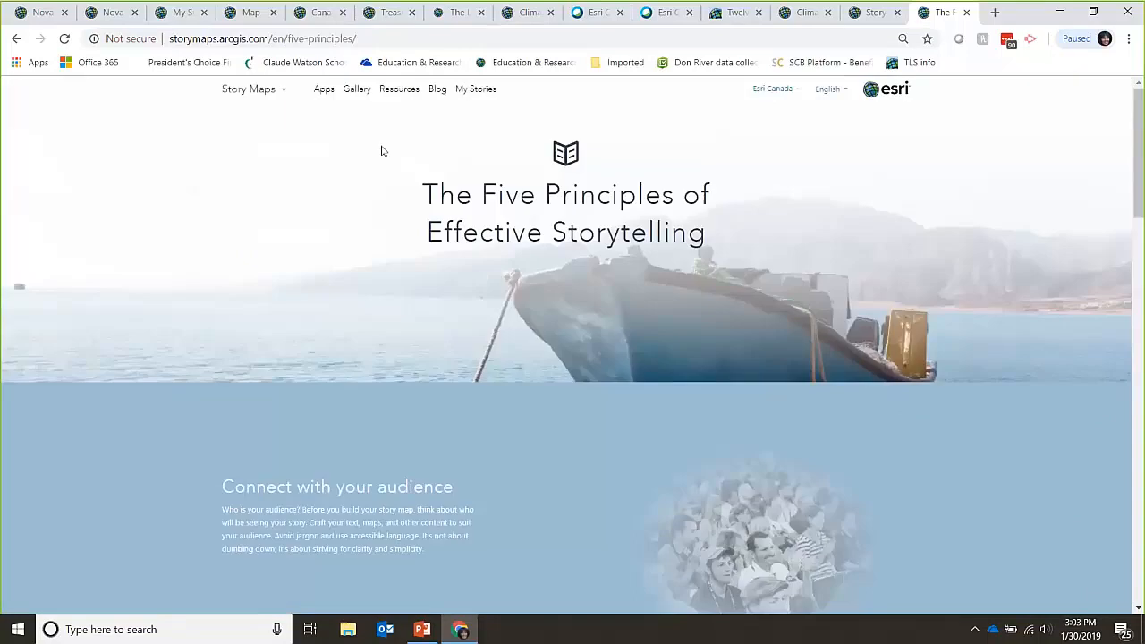
Step: Look over the Story Maps Articles blog, then return to PowerPoint
left_click(437, 93)
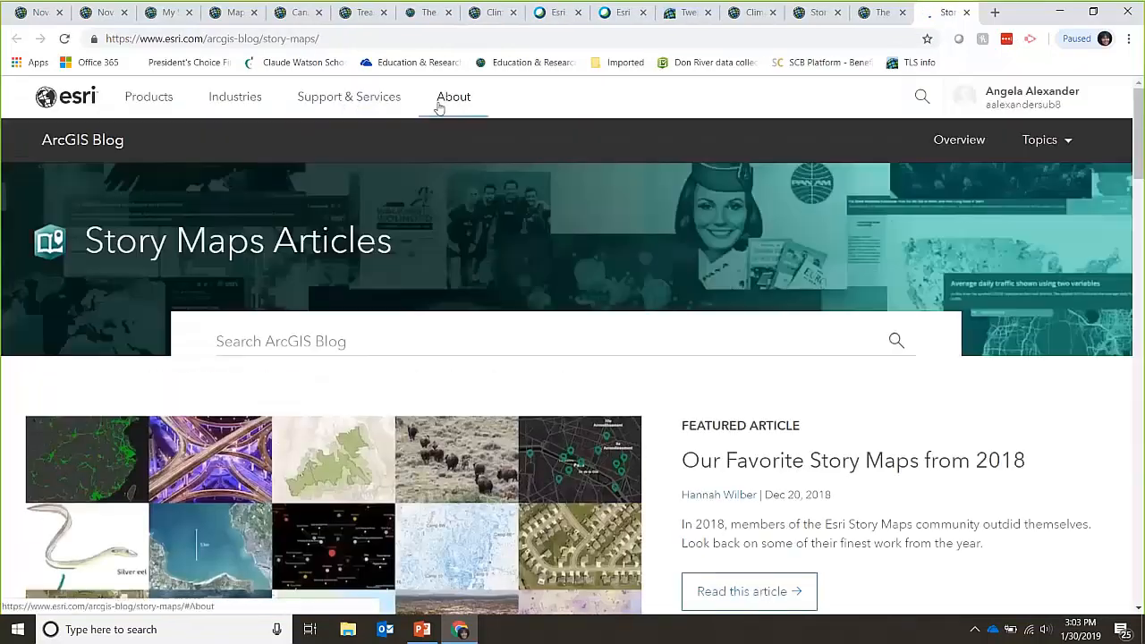
scroll(427, 272, "down", 5)
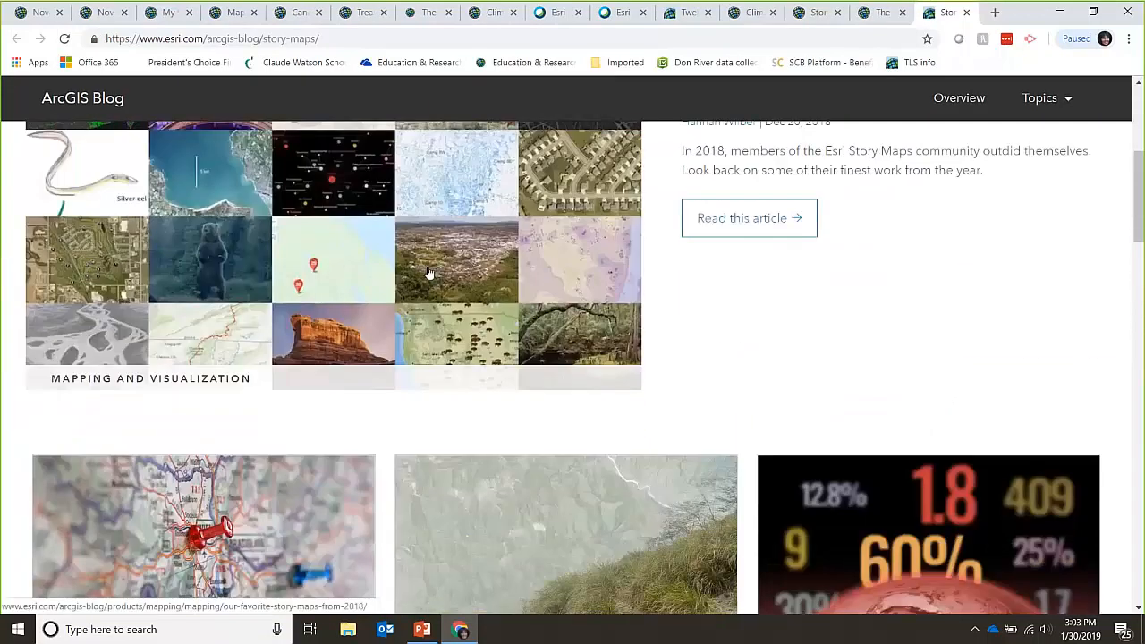
scroll(428, 272, "up", 5)
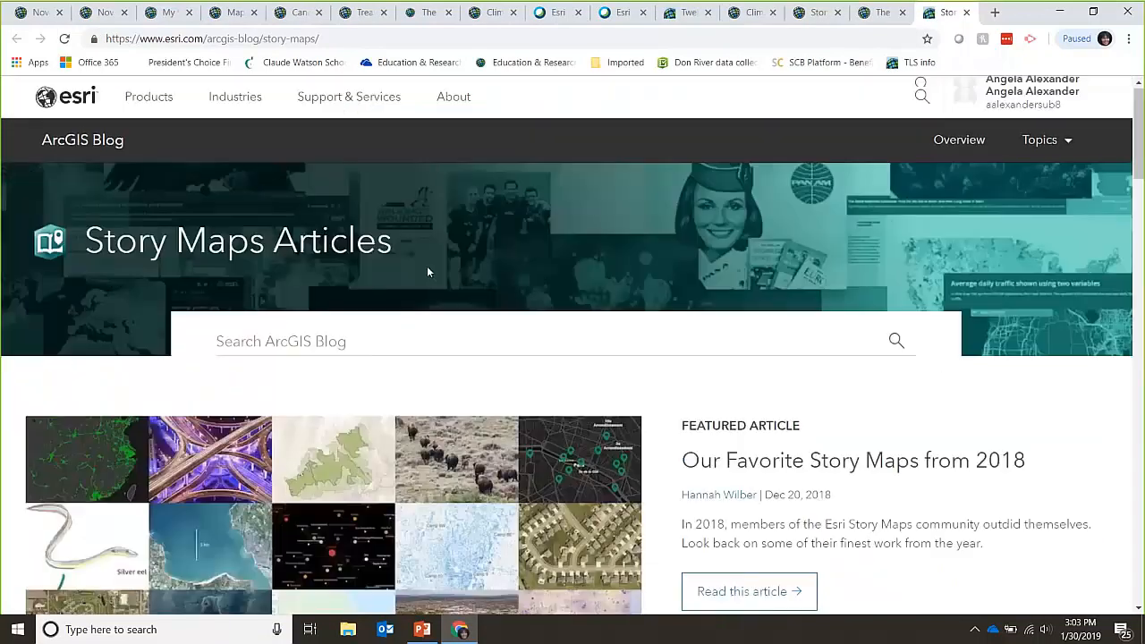
left_click(421, 630)
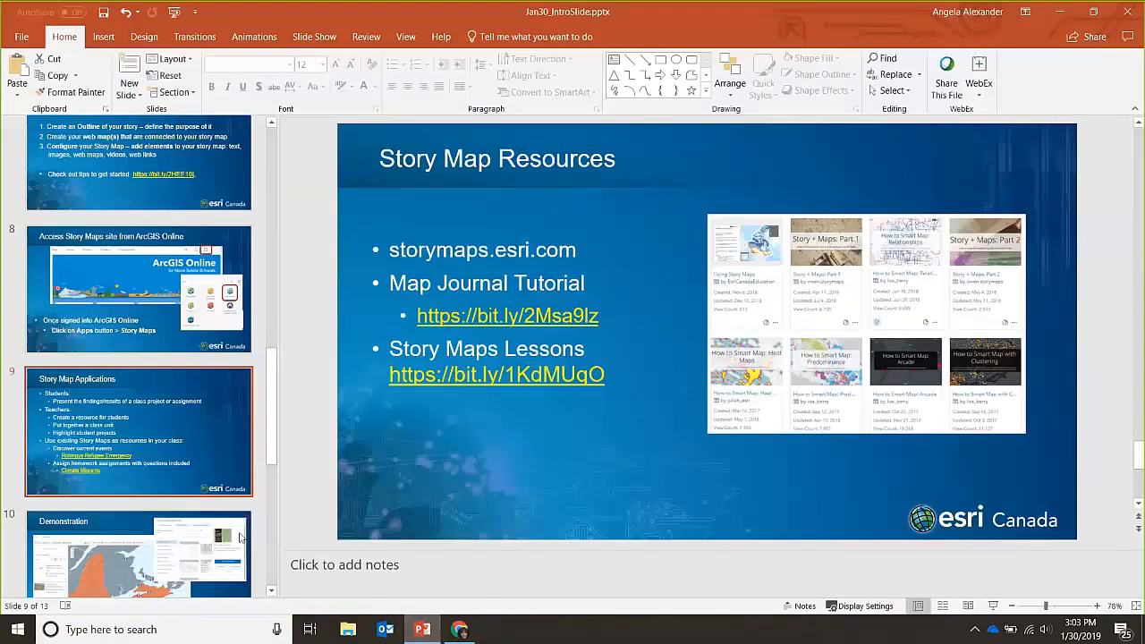
Step: Present slide 12, 'Story Map Resources', full-screen starting from that slide
scroll(436, 487, "down", 4)
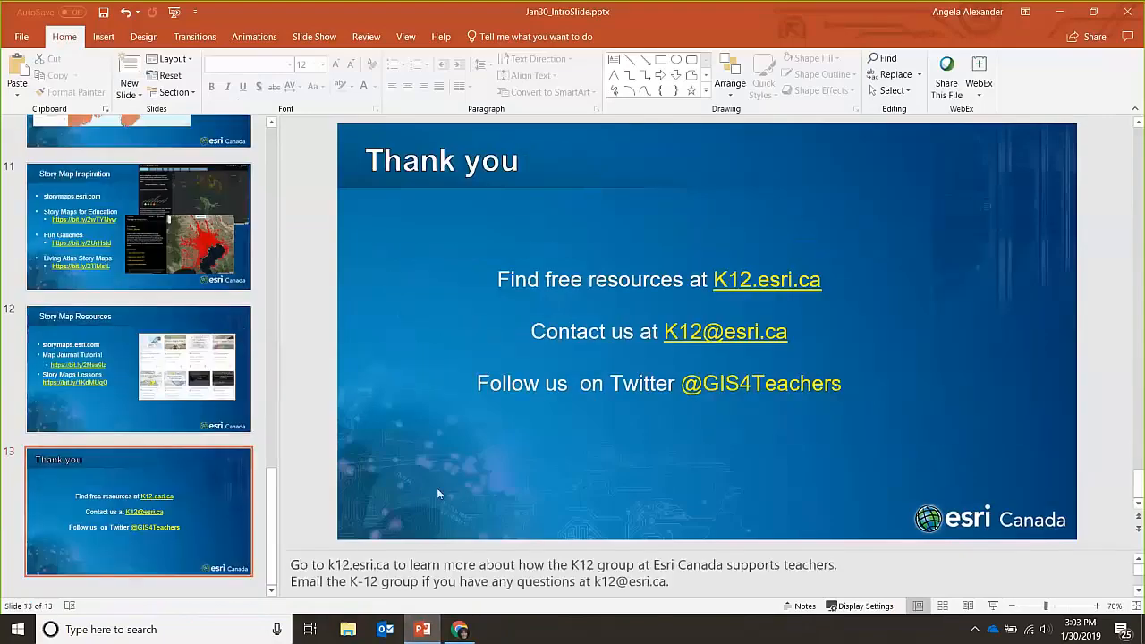
left_click(122, 382)
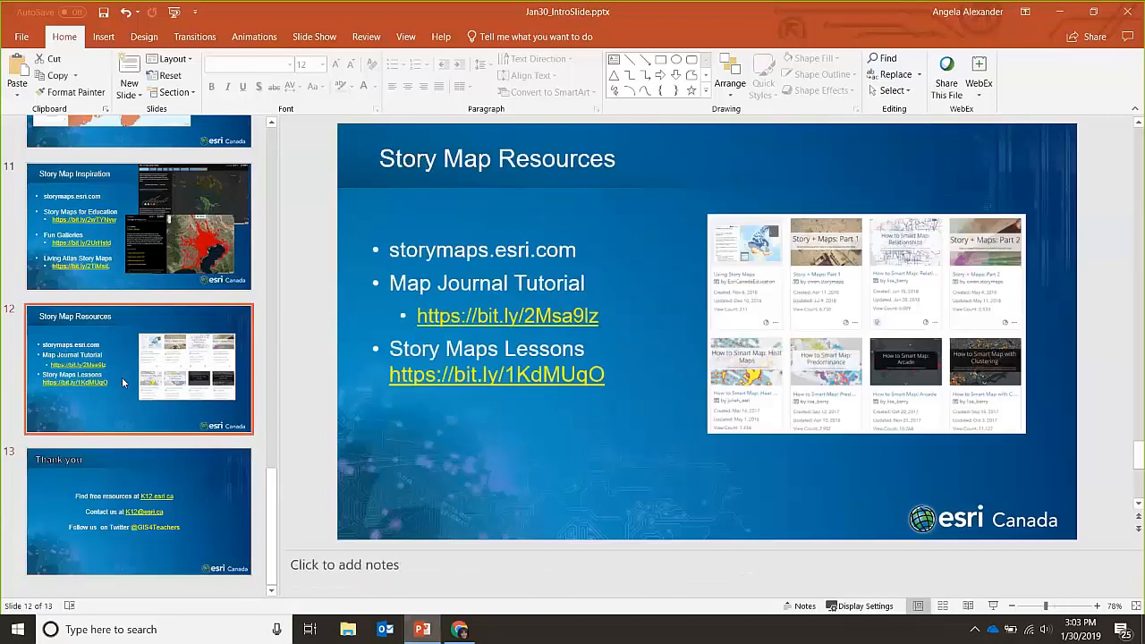
key("shift+F5")
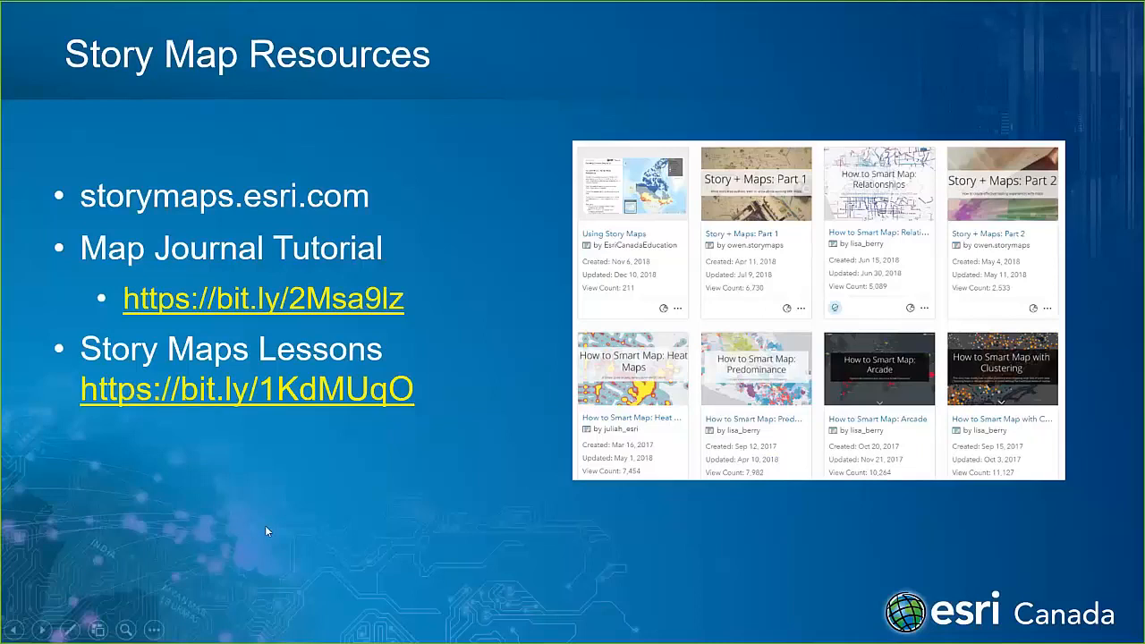
Step: Follow the Story Maps Lessons link and browse the Get Started with Story Maps lesson
left_click(313, 400)
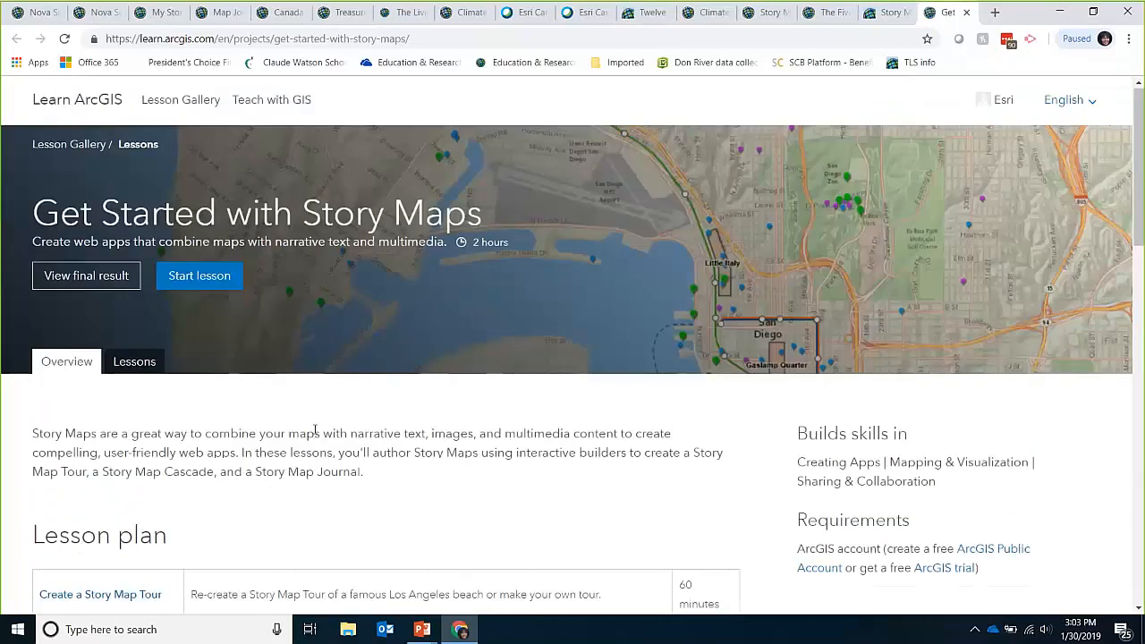
scroll(315, 432, "down", 2)
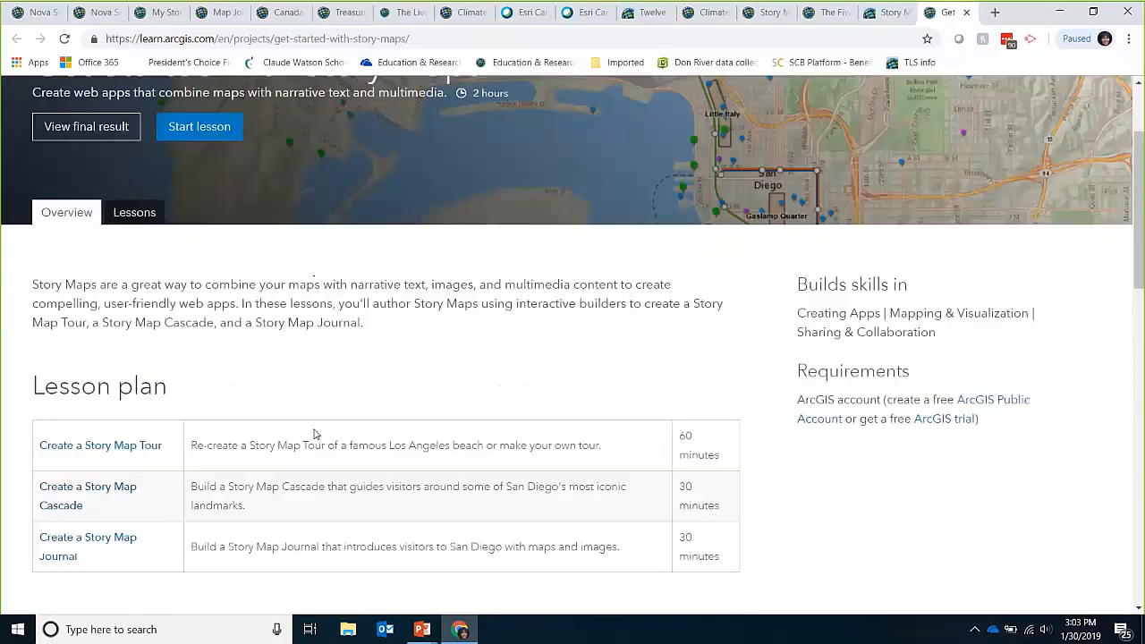
scroll(313, 434, "down", 2)
scroll(314, 434, "down", 4)
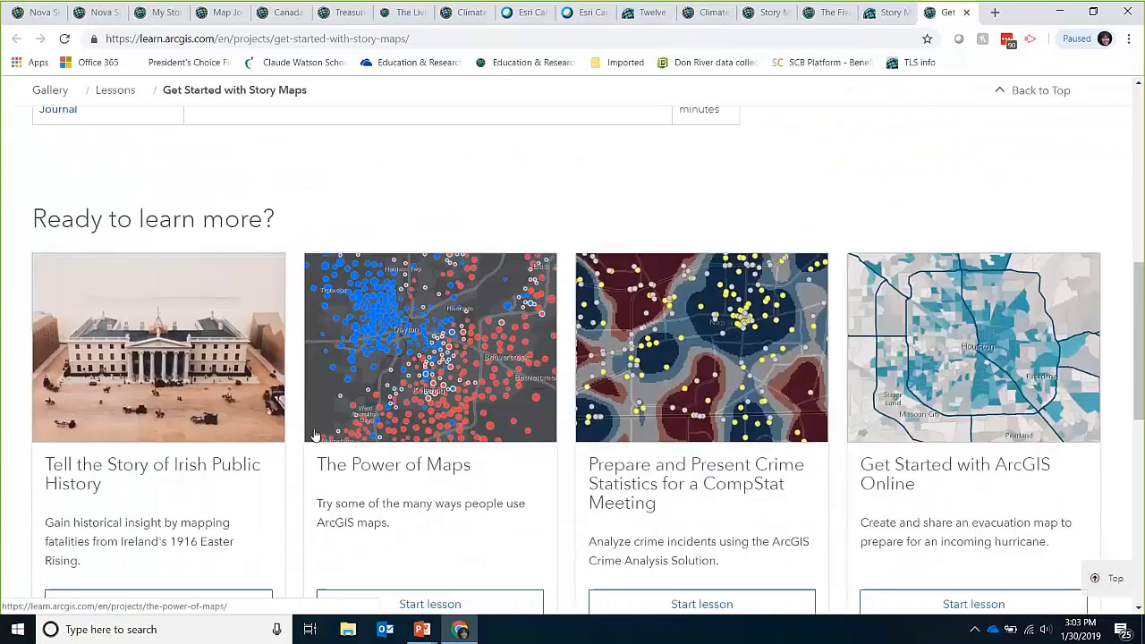
scroll(314, 433, "down", 1)
scroll(314, 432, "down", 1)
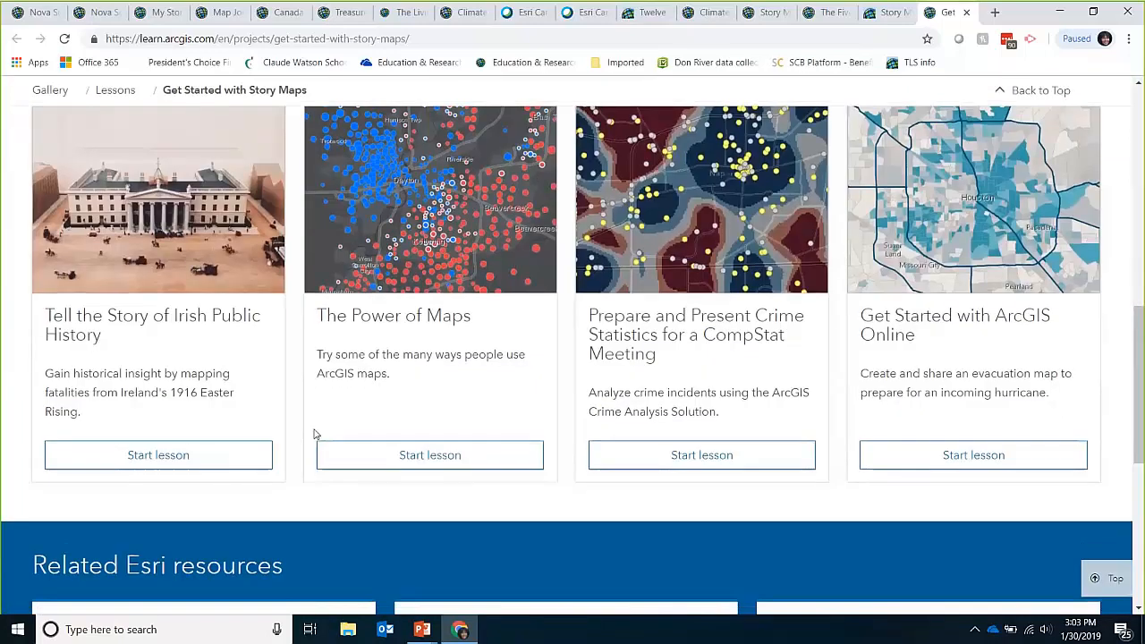
Step: Resume the slide show and advance to the 'Thank you' slide
mouse_move(422, 637)
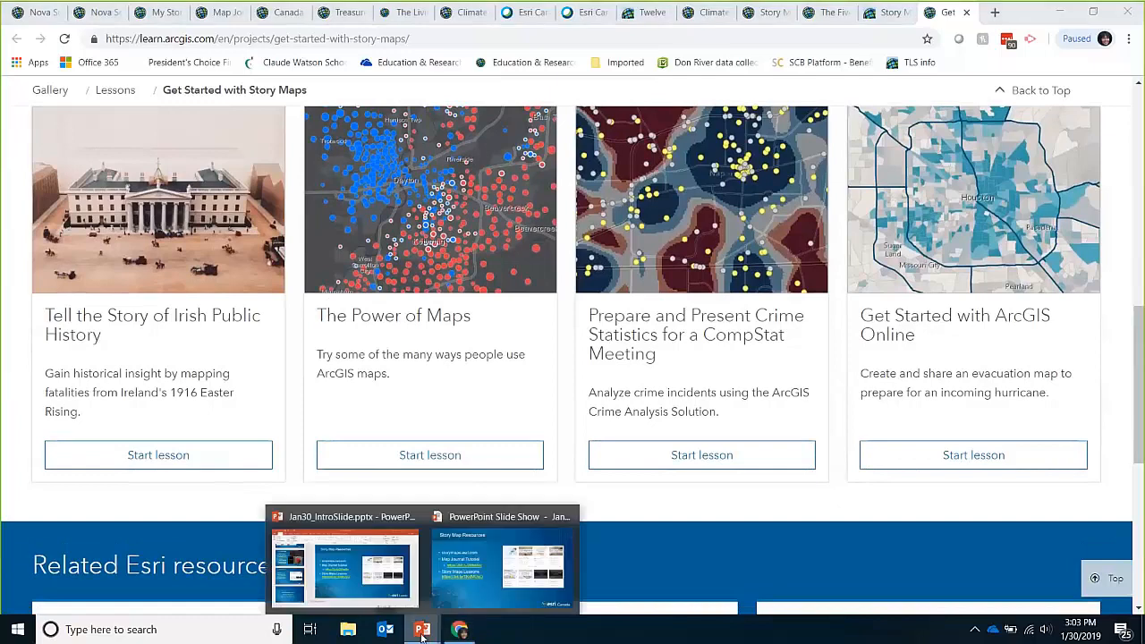
left_click(466, 589)
key("Right")
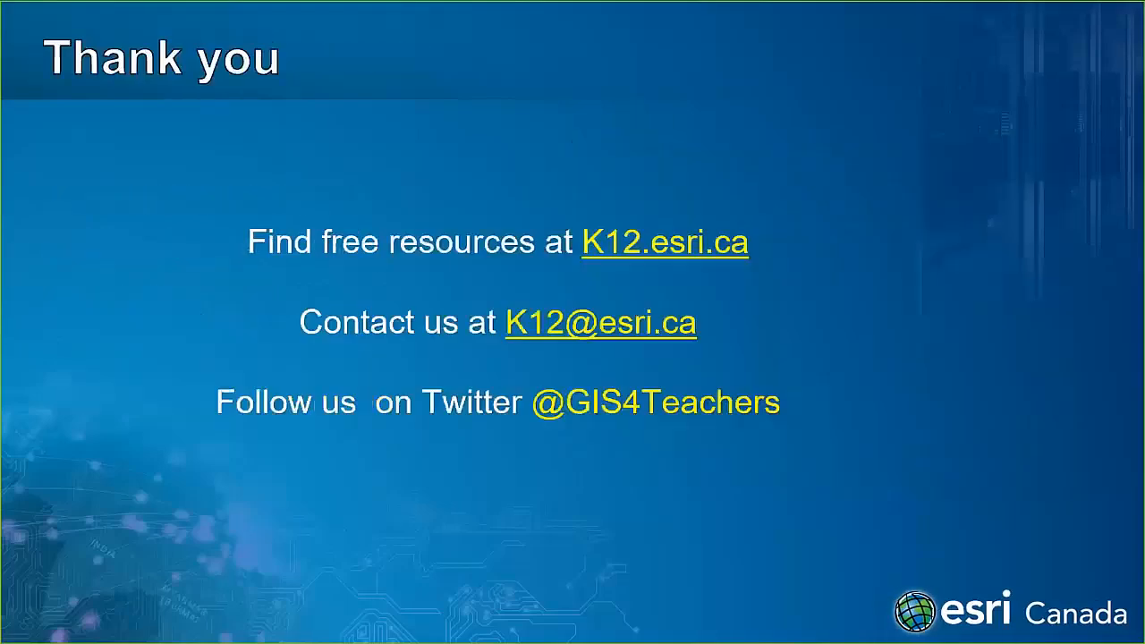